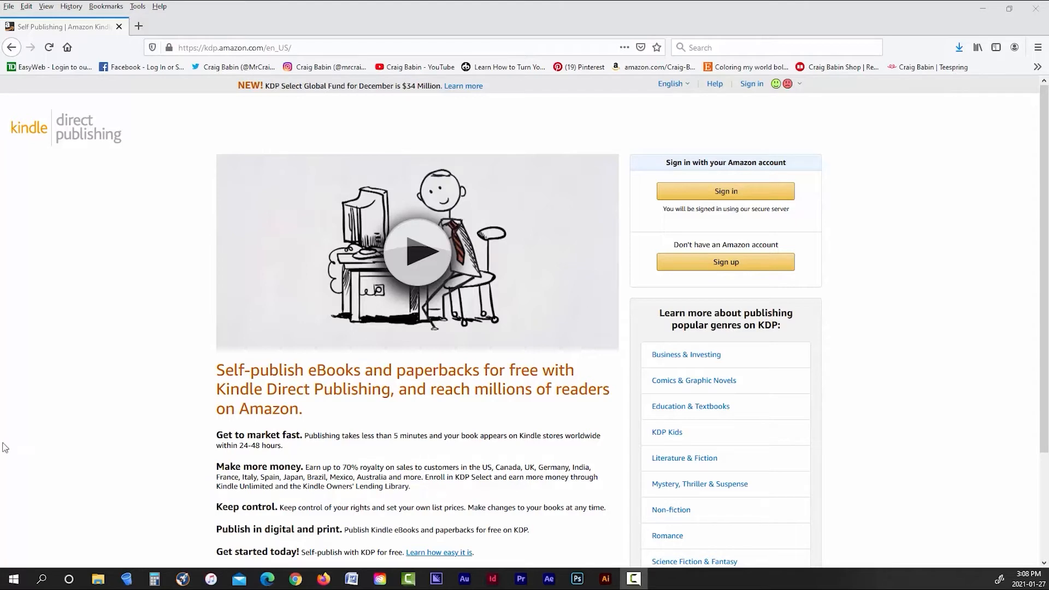
# - Sign up for a new KDP account and fill in the author/publisher name, address and phone
pyautogui.click(734, 265)
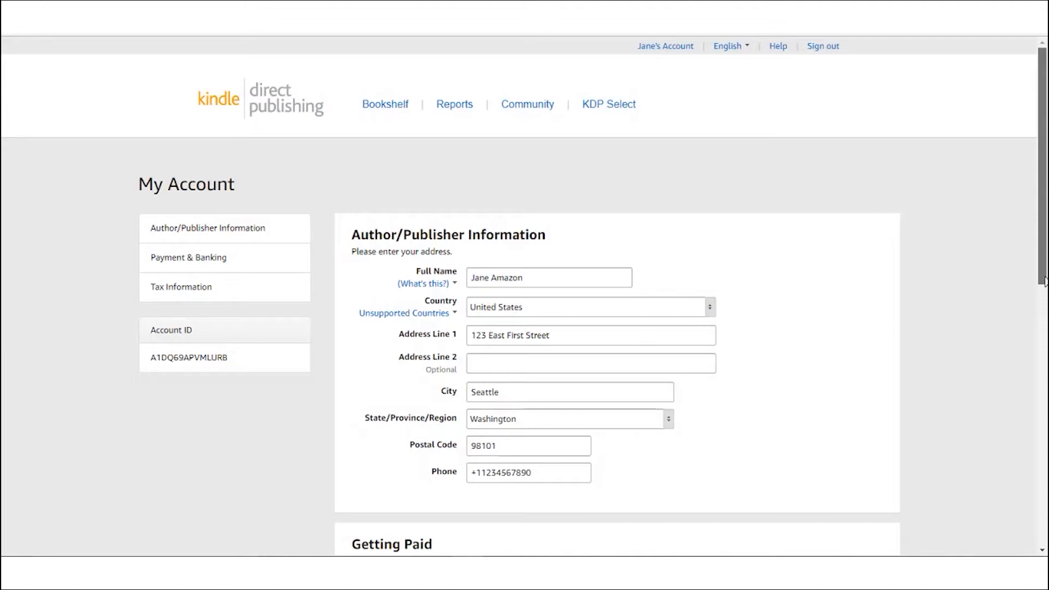
# - Begin the tax information interview from the Tax Information section of My Account
pyautogui.moveTo(1044, 281); pyautogui.dragTo(1044, 504)
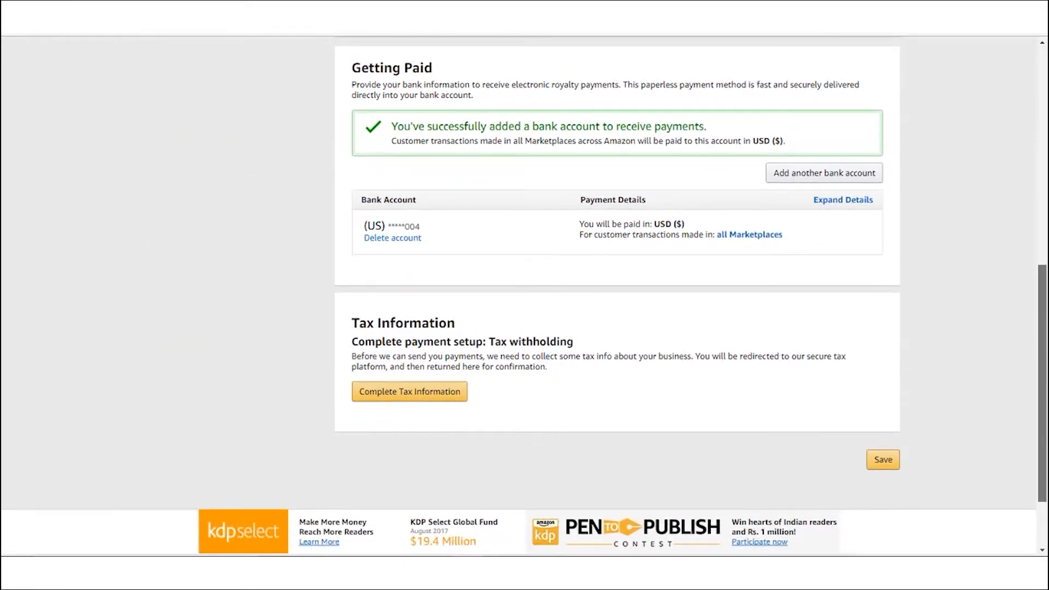
pyautogui.moveTo(1044, 501); pyautogui.dragTo(1044, 517)
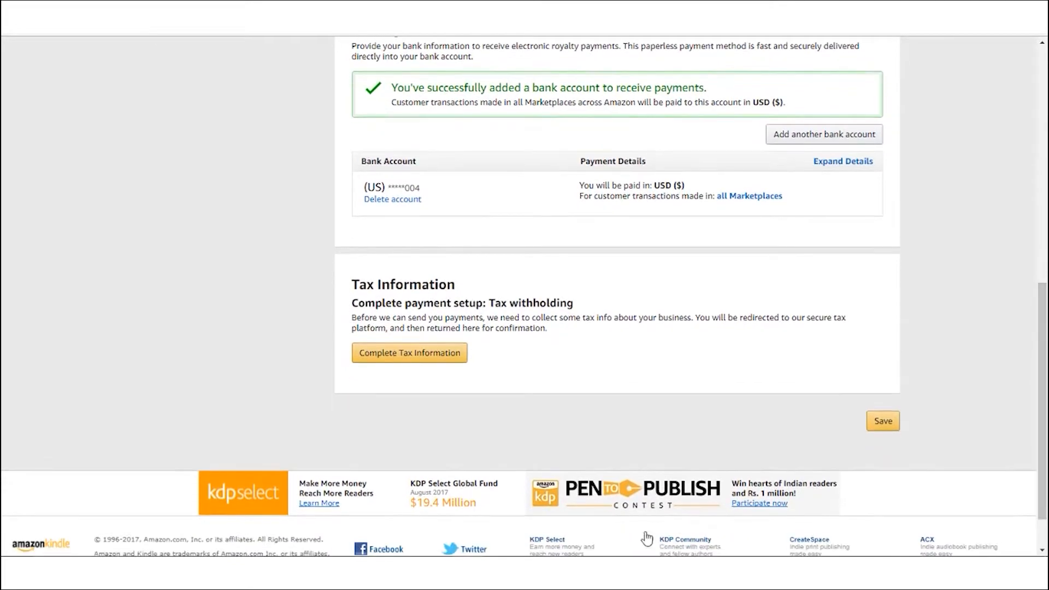
pyautogui.click(392, 359)
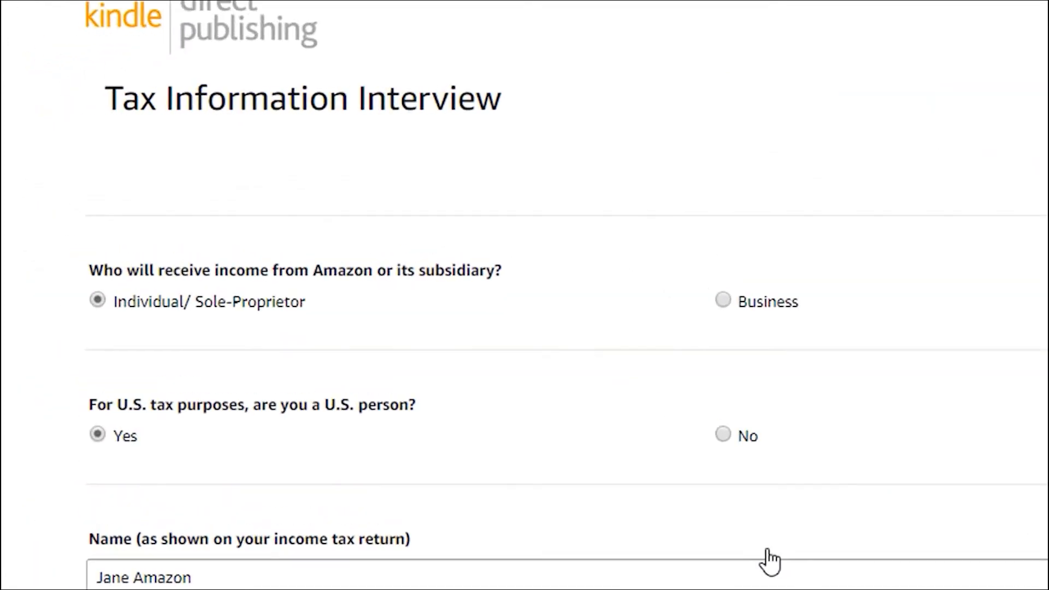
# - Set the income recipient type to Individual and add the surname to the tax name
pyautogui.click(723, 300)
pyautogui.click(96, 300)
pyautogui.click(134, 577)
pyautogui.write('Doe')
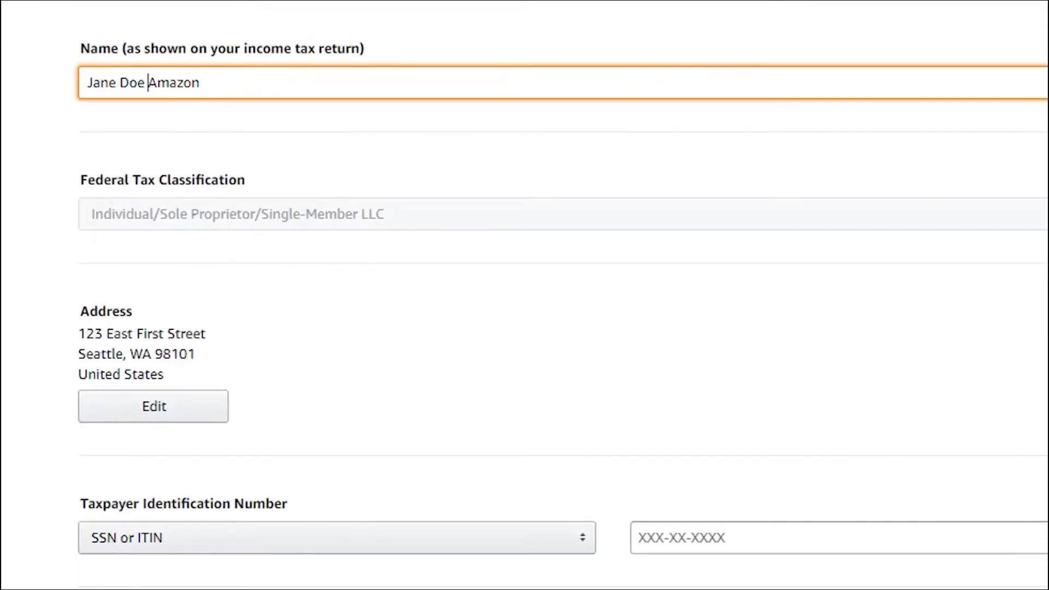
# - Replace the street address and correct the postal code's last digit, then save the address
pyautogui.click(116, 412)
pyautogui.moveTo(225, 232); pyautogui.dragTo(71, 225)
pyautogui.write('410 Terry Ave N')
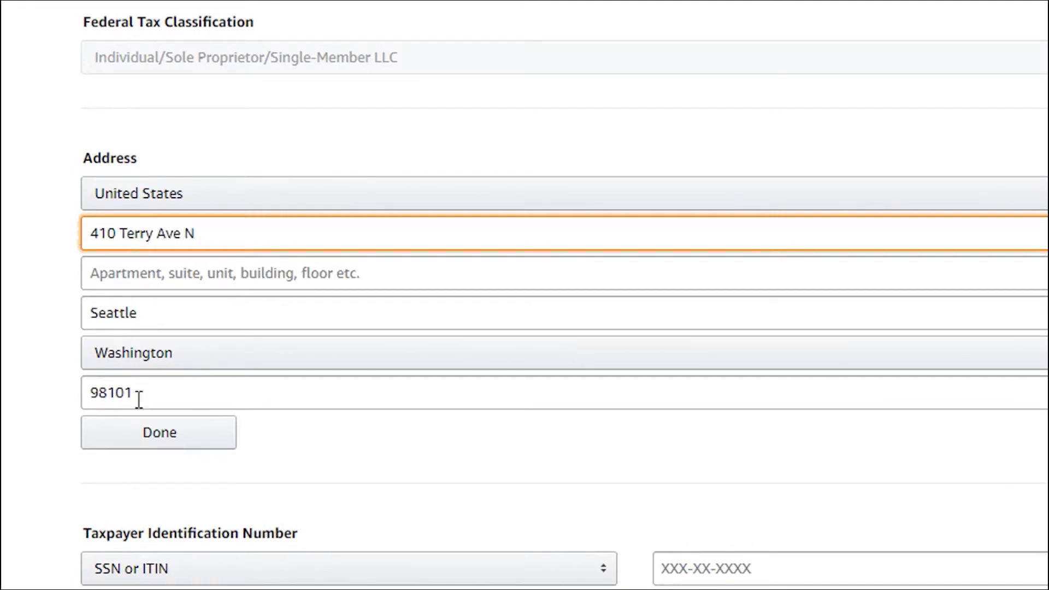
pyautogui.moveTo(138, 397); pyautogui.dragTo(130, 396)
pyautogui.write('9')
pyautogui.click(141, 431)
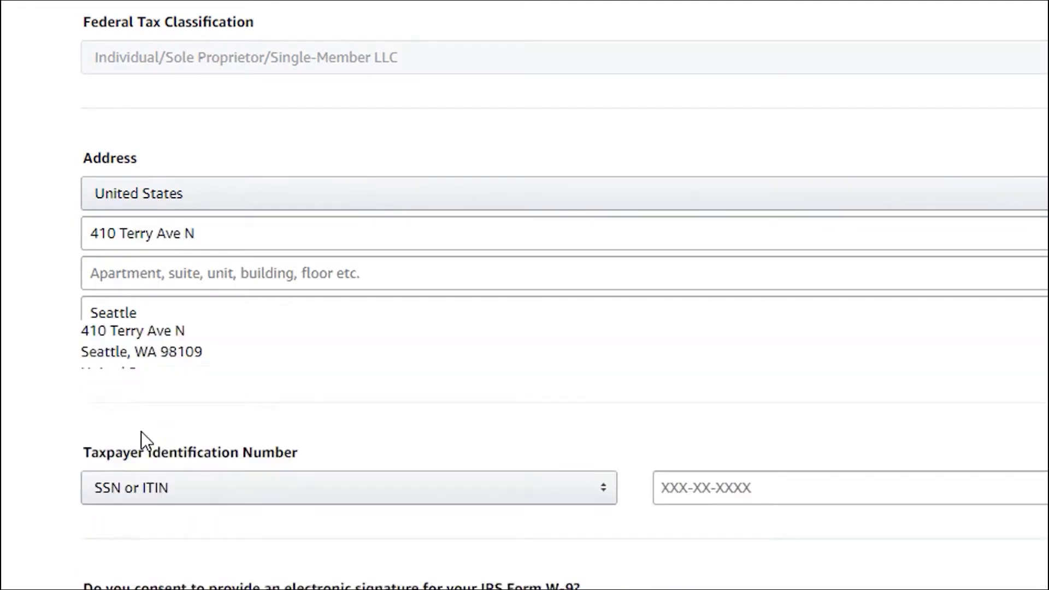
# - Keep SSN/ITIN as the taxpayer ID type and enter the Social Security number
pyautogui.scroll(-2, 141, 431)
pyautogui.click(608, 286)
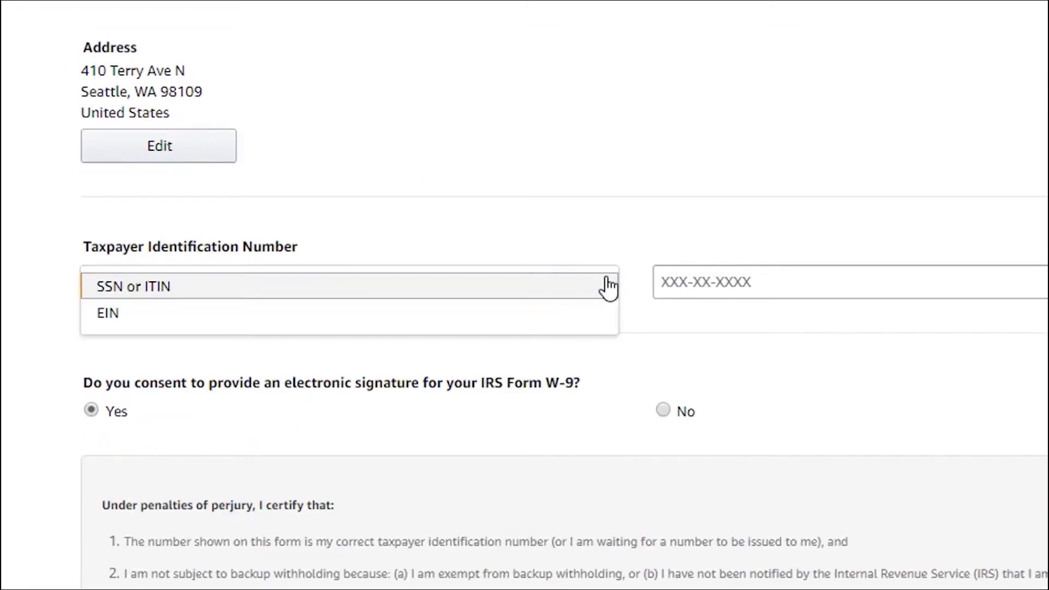
pyautogui.click(608, 286)
pyautogui.click(691, 283)
pyautogui.write('007-00-9876')
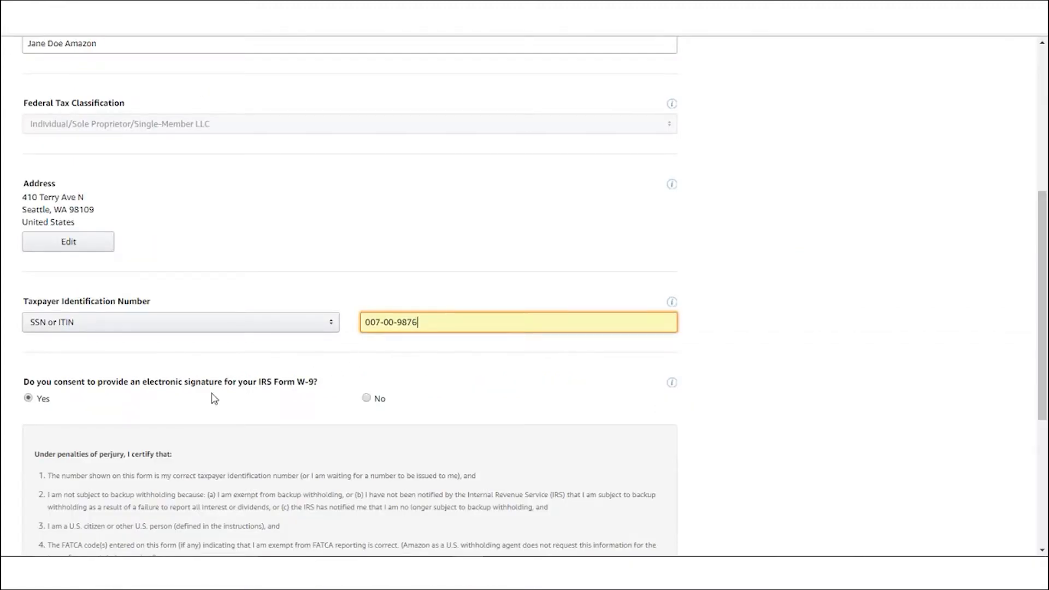
# - Consent to electronic signature, enter the signature name and submit the W-9
pyautogui.scroll(-3, 214, 399)
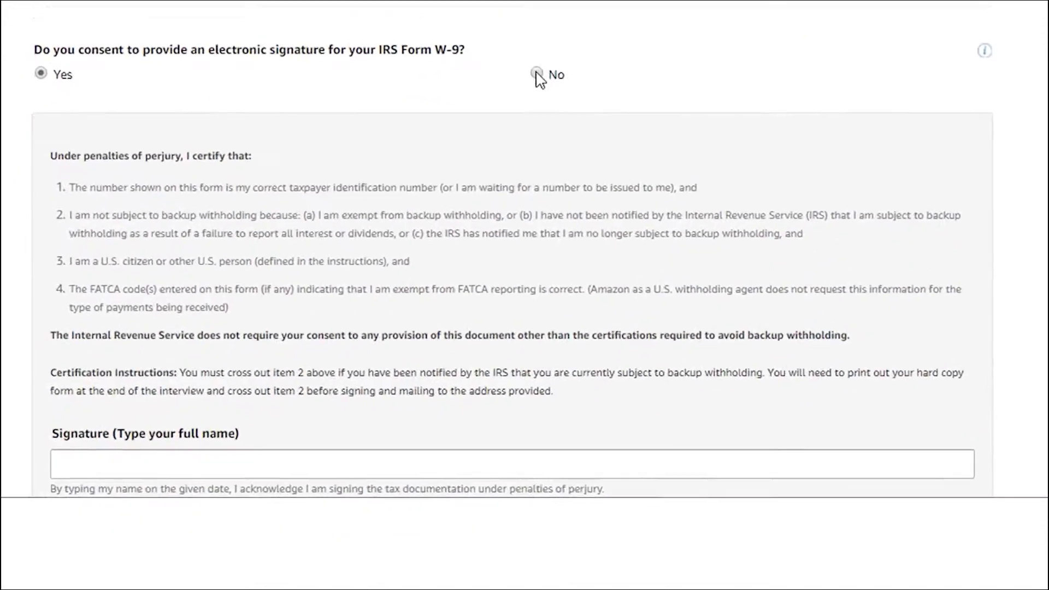
pyautogui.click(536, 75)
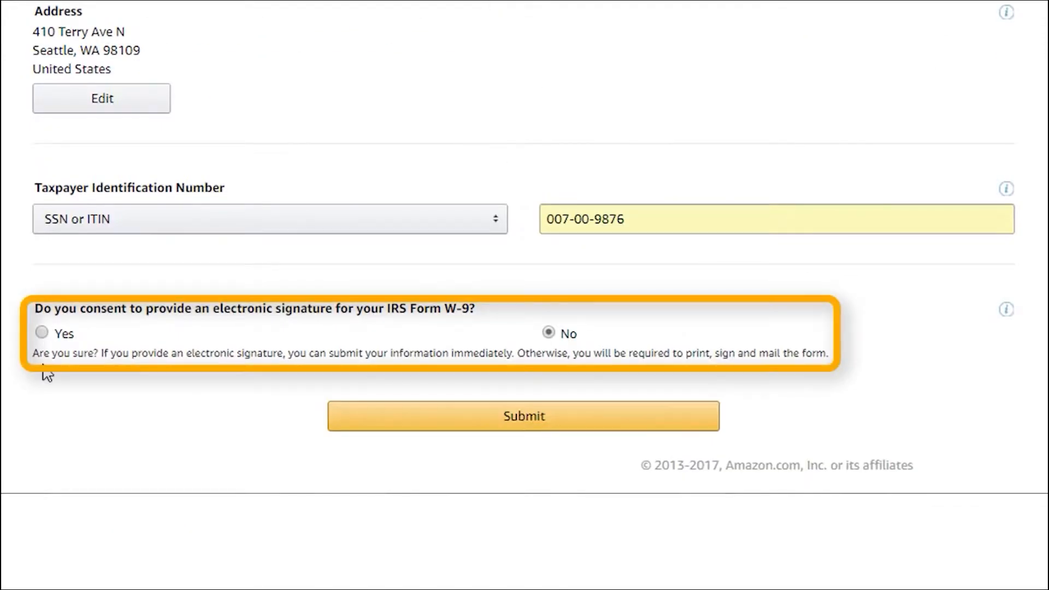
pyautogui.click(42, 332)
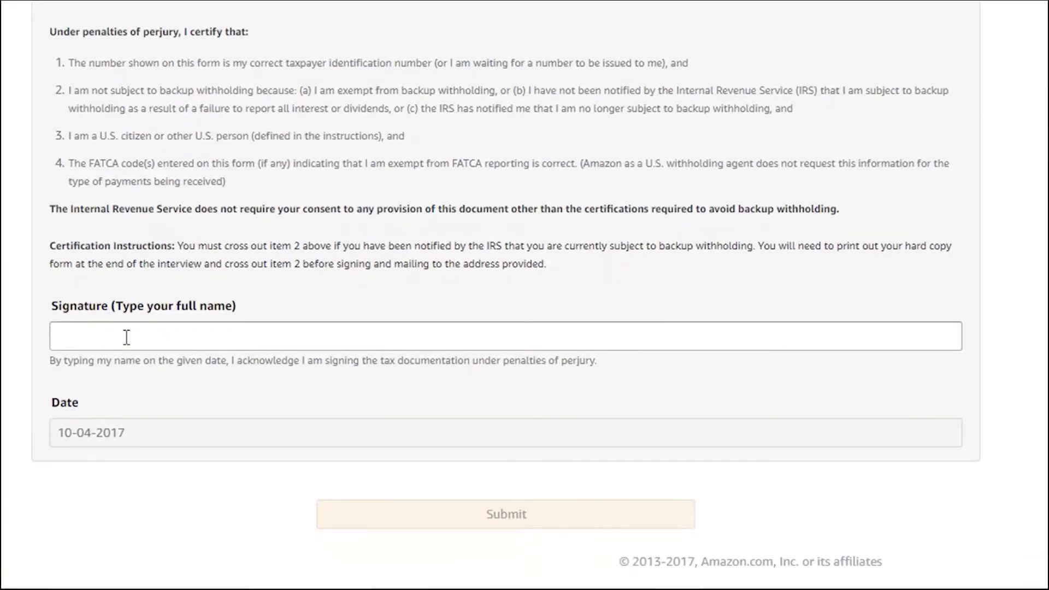
pyautogui.click(126, 337)
pyautogui.write('Jane D')
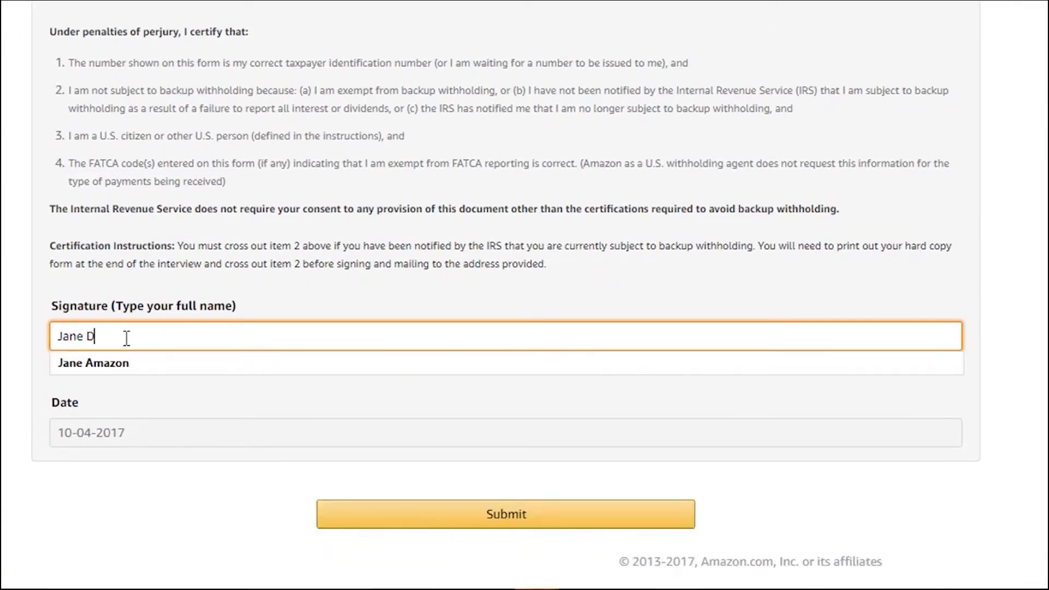
pyautogui.write('oe Amazon')
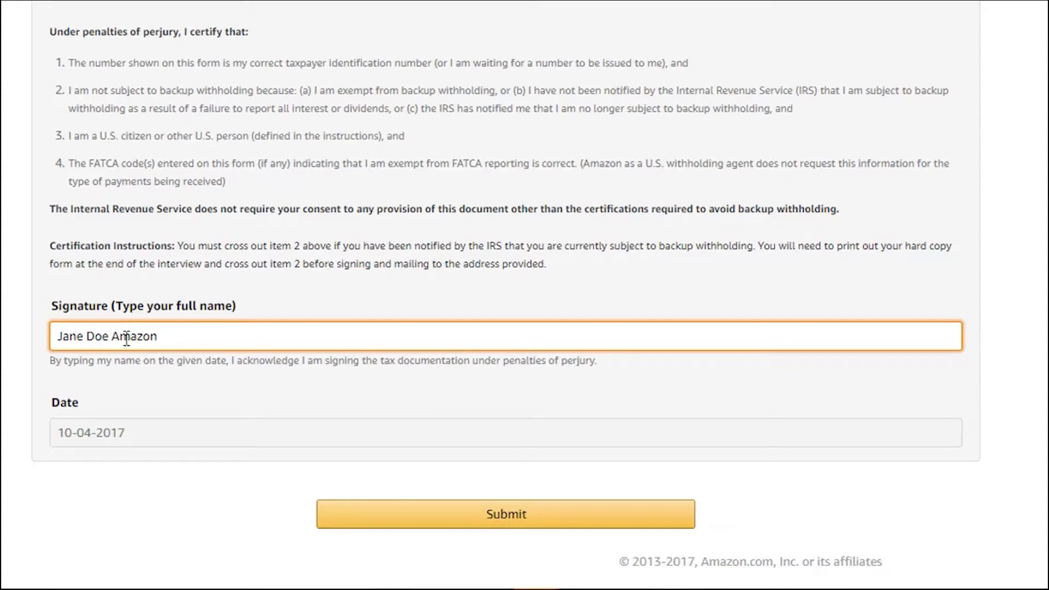
pyautogui.click(469, 525)
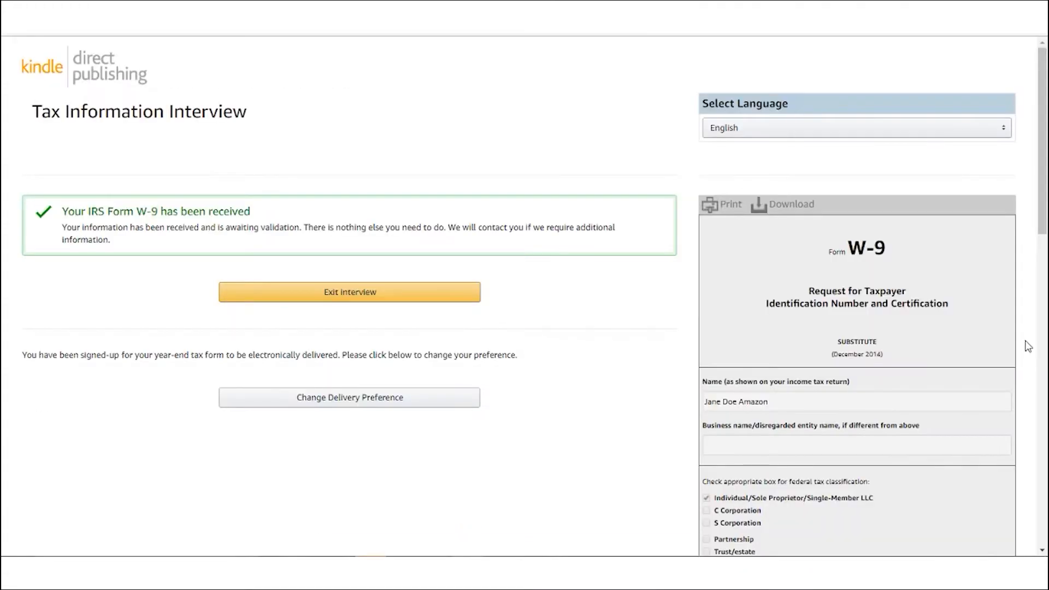
# - Keep receiving year-end tax forms electronically
pyautogui.scroll(-5, 1027, 345)
pyautogui.scroll(10, 1026, 344)
pyautogui.click(421, 403)
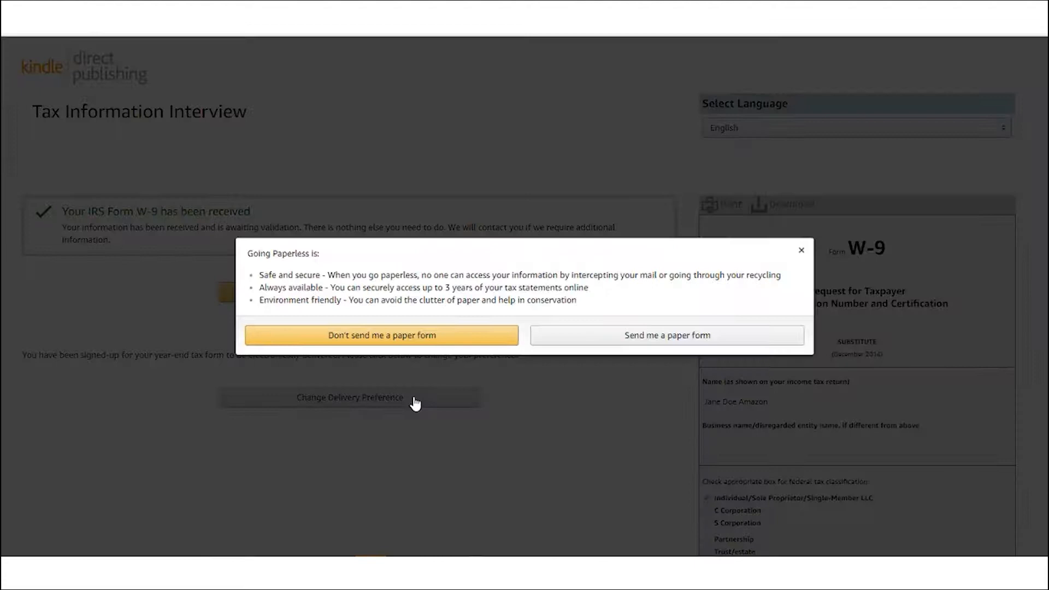
pyautogui.click(415, 343)
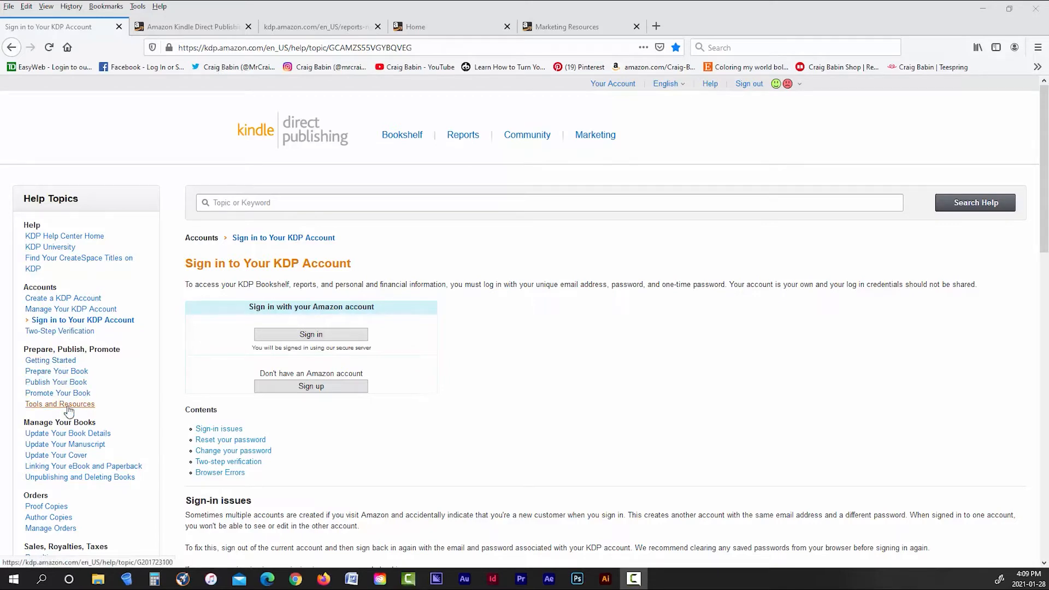
# - Scroll through the sign-in help article, then go to the Bookshelf
pyautogui.scroll(-3, 94, 437)
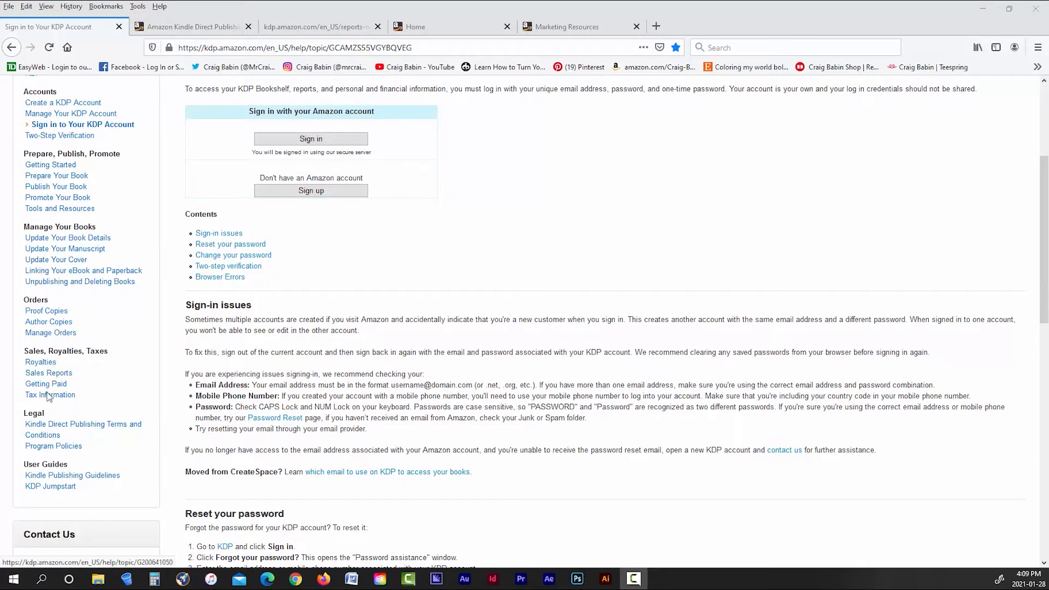
pyautogui.scroll(3, 182, 358)
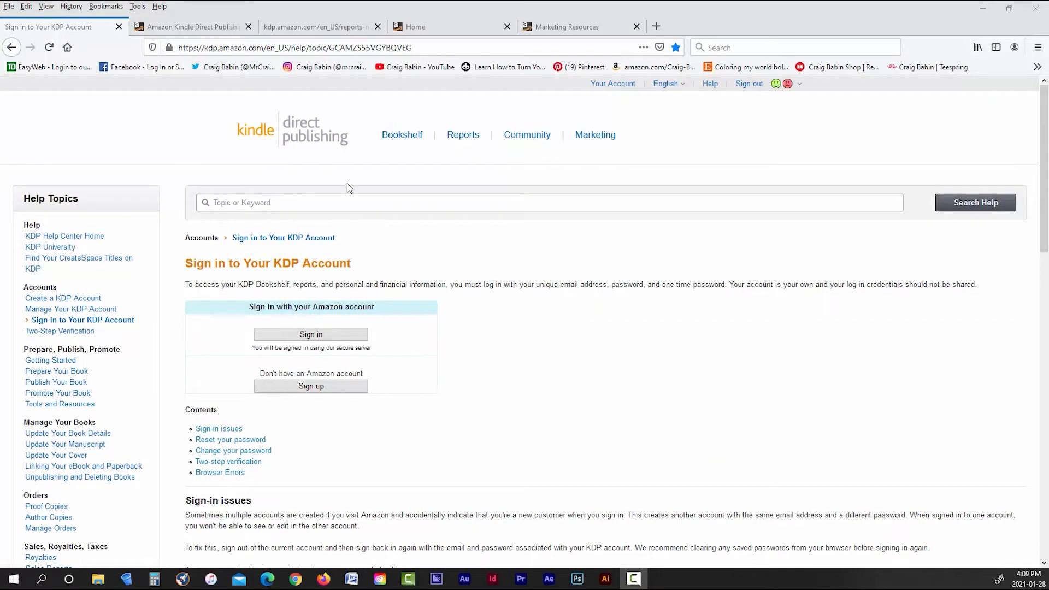
pyautogui.click(400, 136)
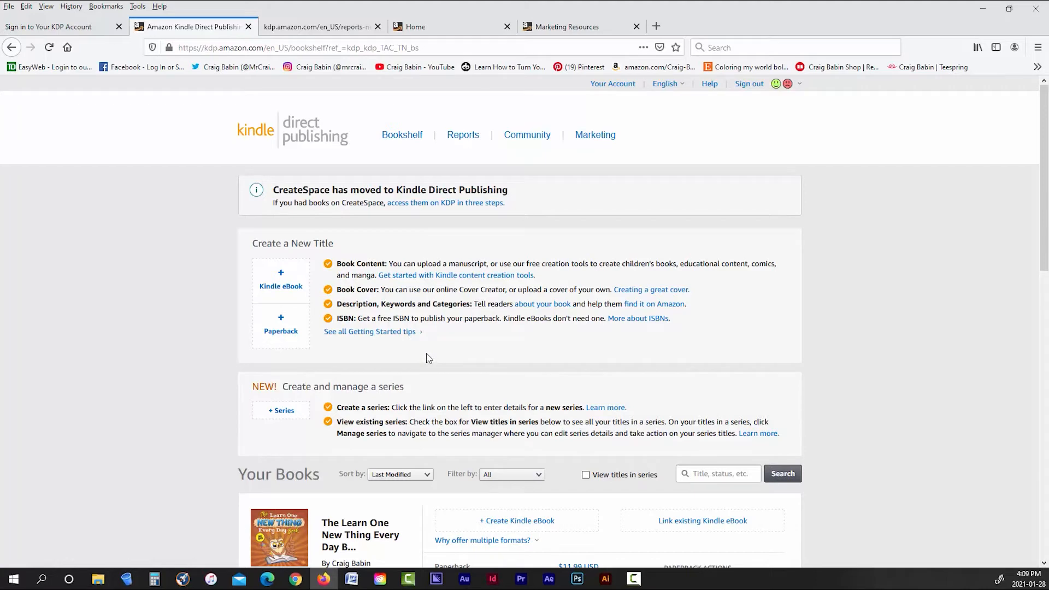
# - Review the listed paperbacks and the first one's actions menu, then show the Historical sales report
pyautogui.scroll(-7, 428, 358)
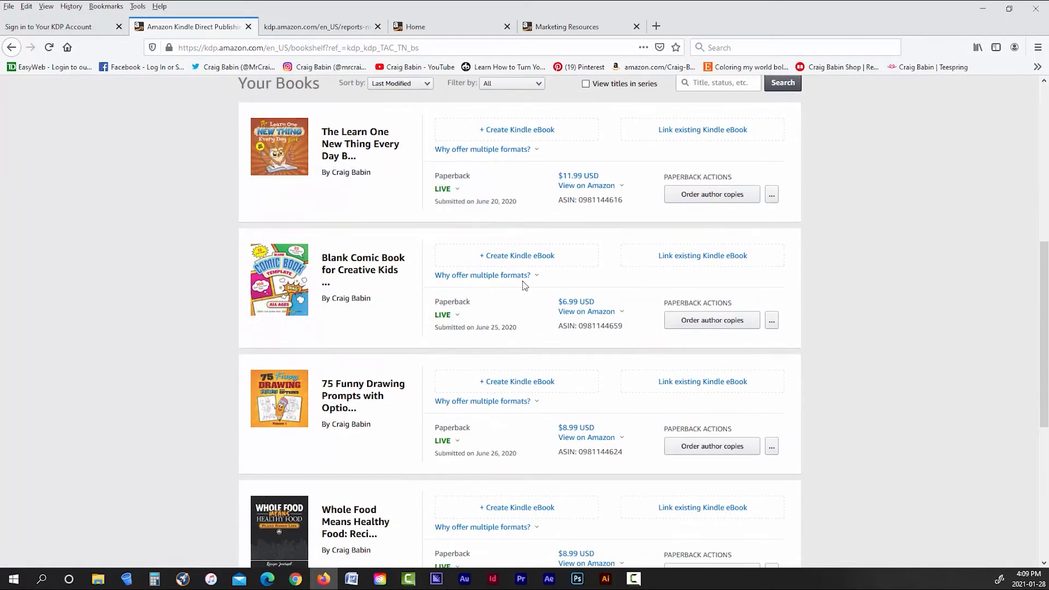
pyautogui.scroll(1, 608, 254)
pyautogui.scroll(1, 607, 253)
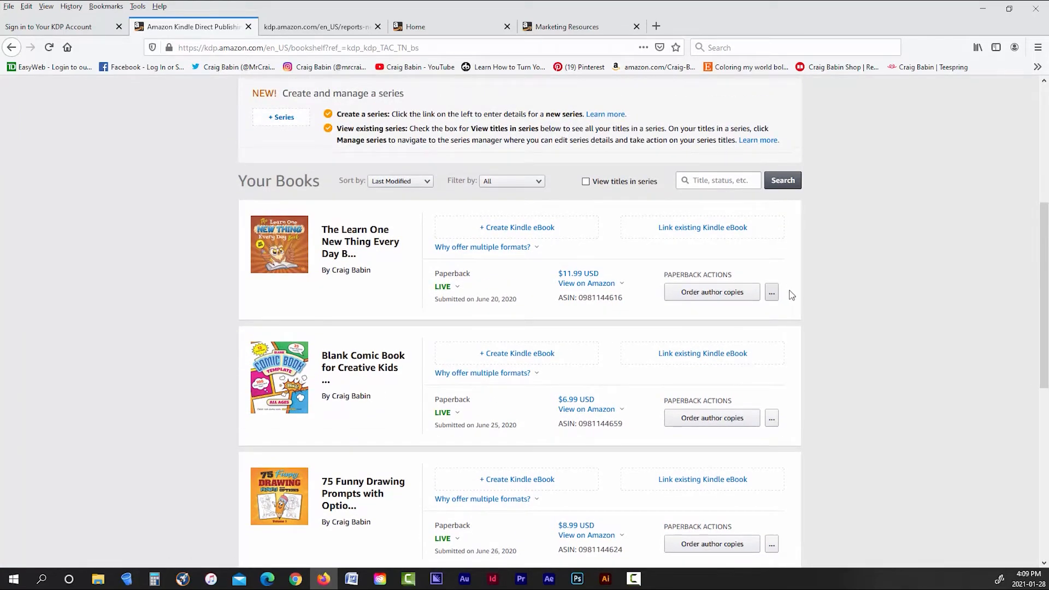
pyautogui.click(772, 293)
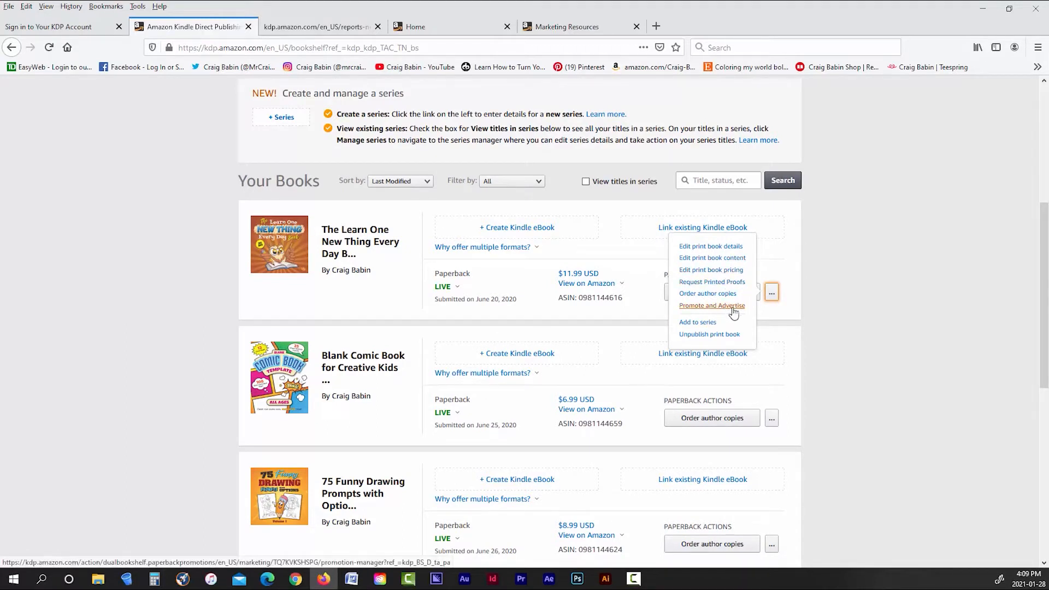
pyautogui.scroll(5, 492, 387)
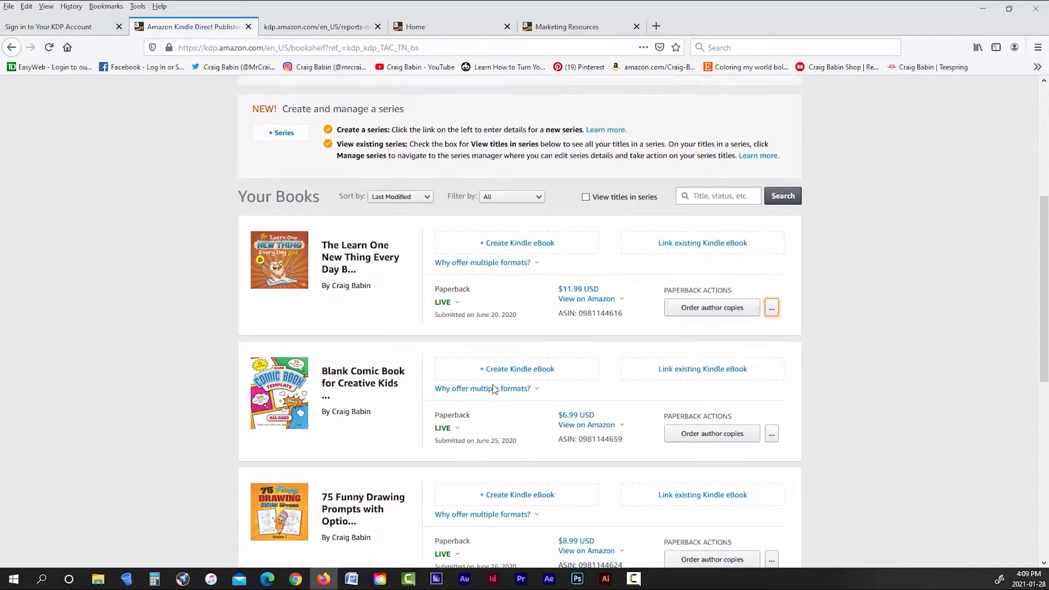
pyautogui.click(298, 27)
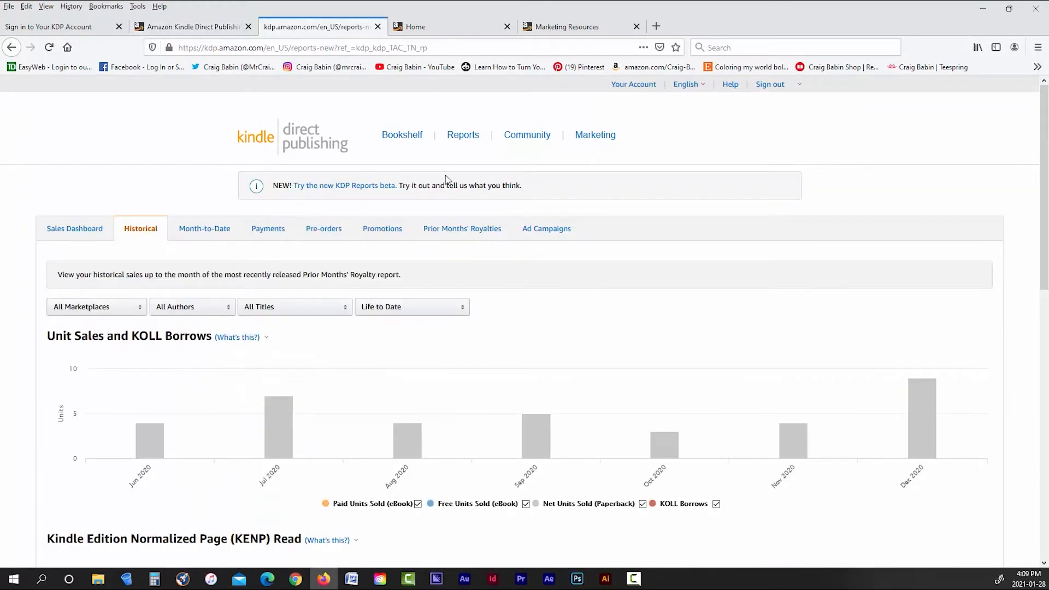
# - View the Payments report of royalty payouts, then browse the KDP Community forums
pyautogui.moveTo(153, 467)
pyautogui.click(269, 230)
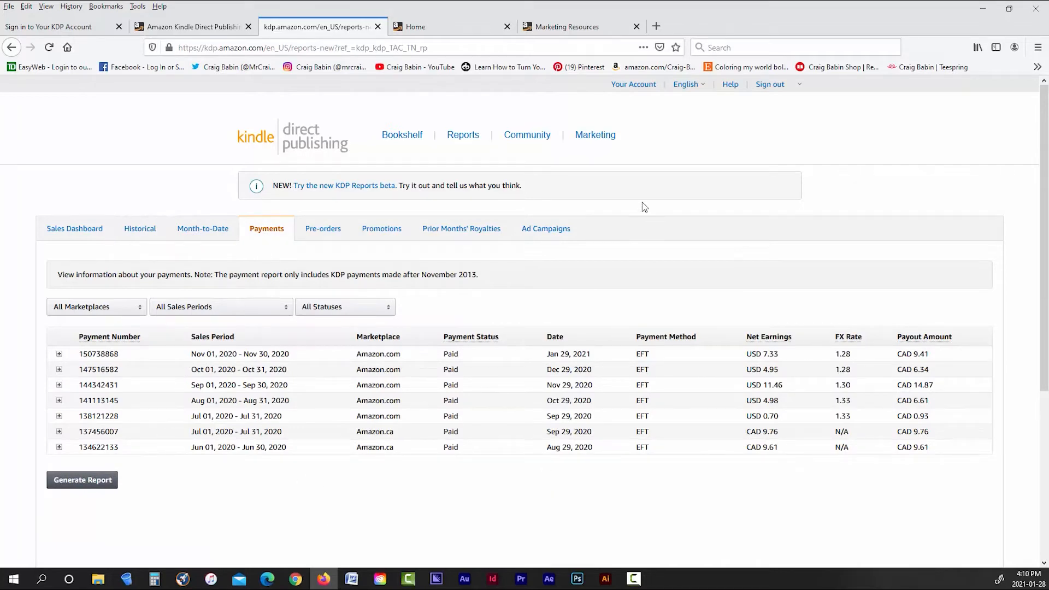
pyautogui.click(526, 135)
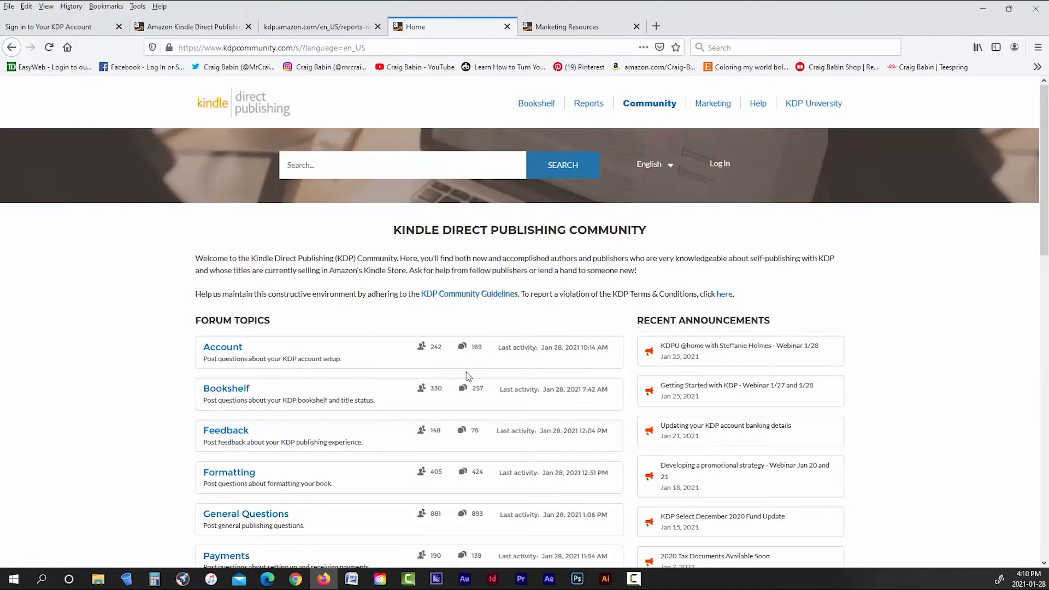
pyautogui.scroll(-1, 412, 381)
pyautogui.scroll(-10, 412, 381)
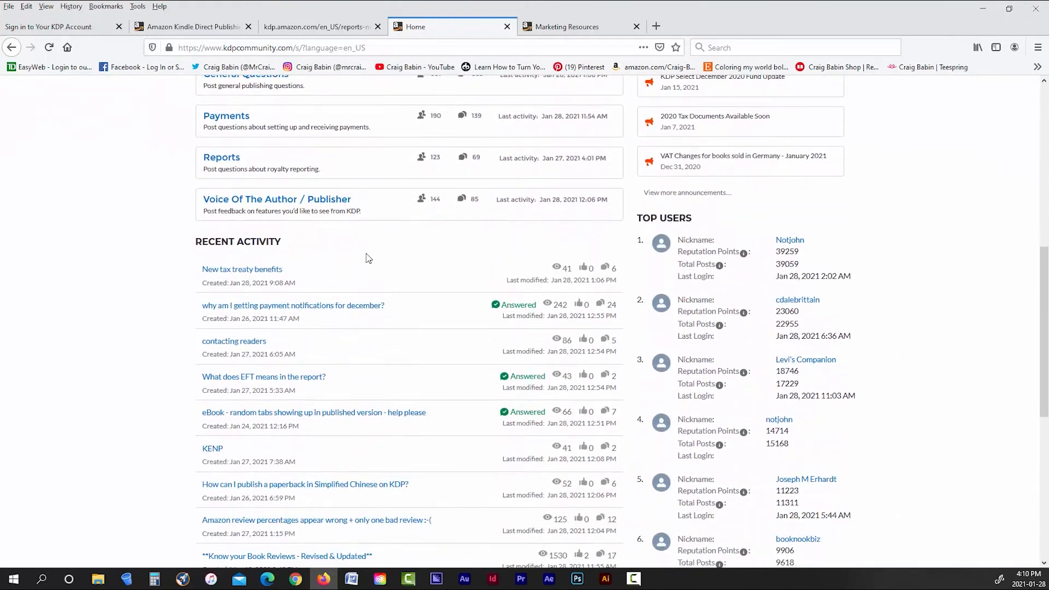
pyautogui.scroll(4, 418, 461)
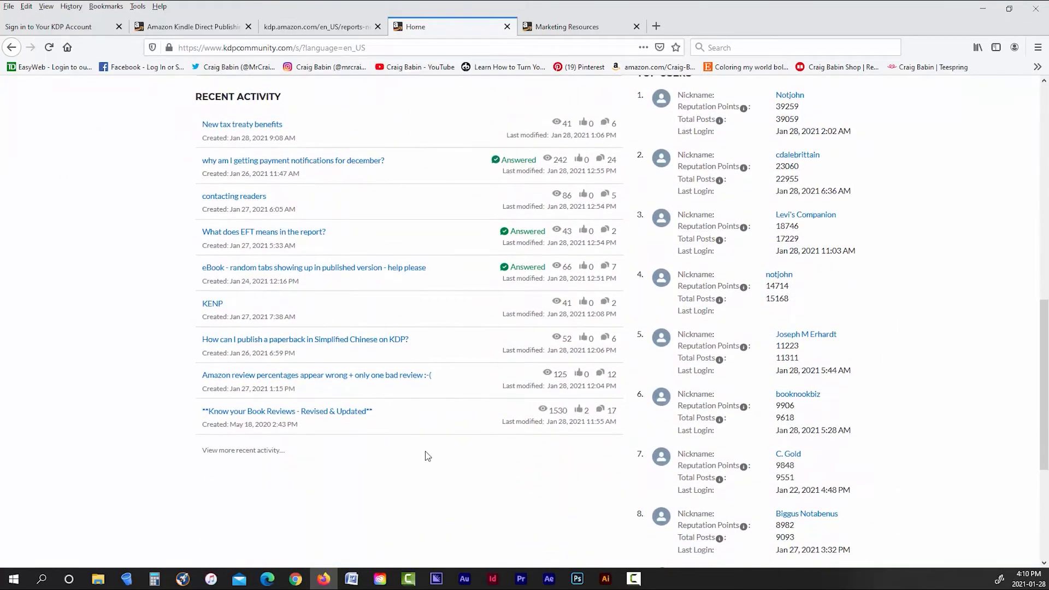
pyautogui.scroll(8, 427, 456)
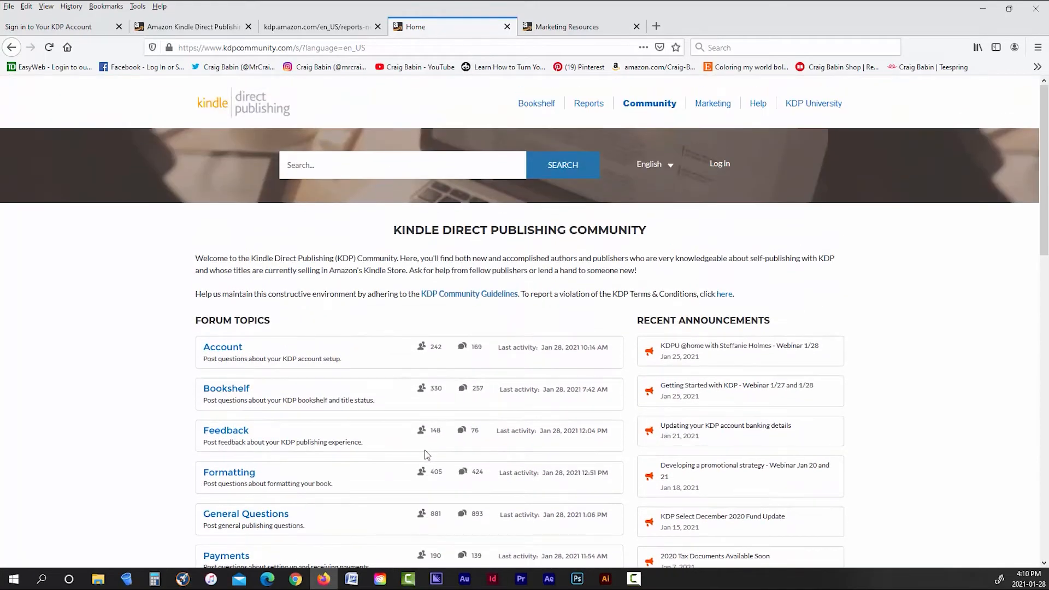
# - Browse the Marketing Resources page
pyautogui.click(598, 29)
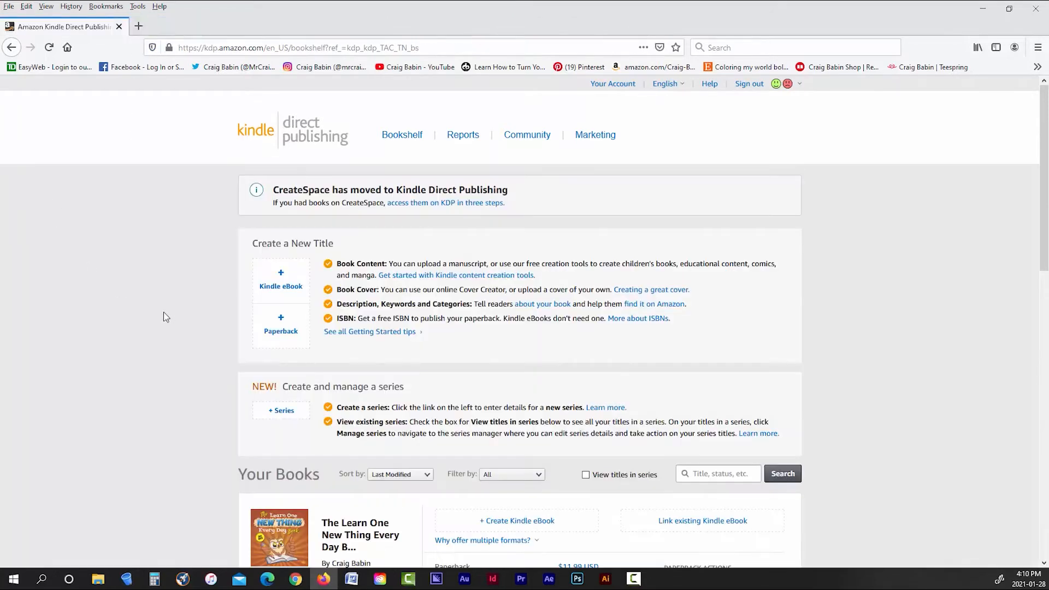
pyautogui.scroll(-1, 163, 316)
pyautogui.scroll(1, 163, 316)
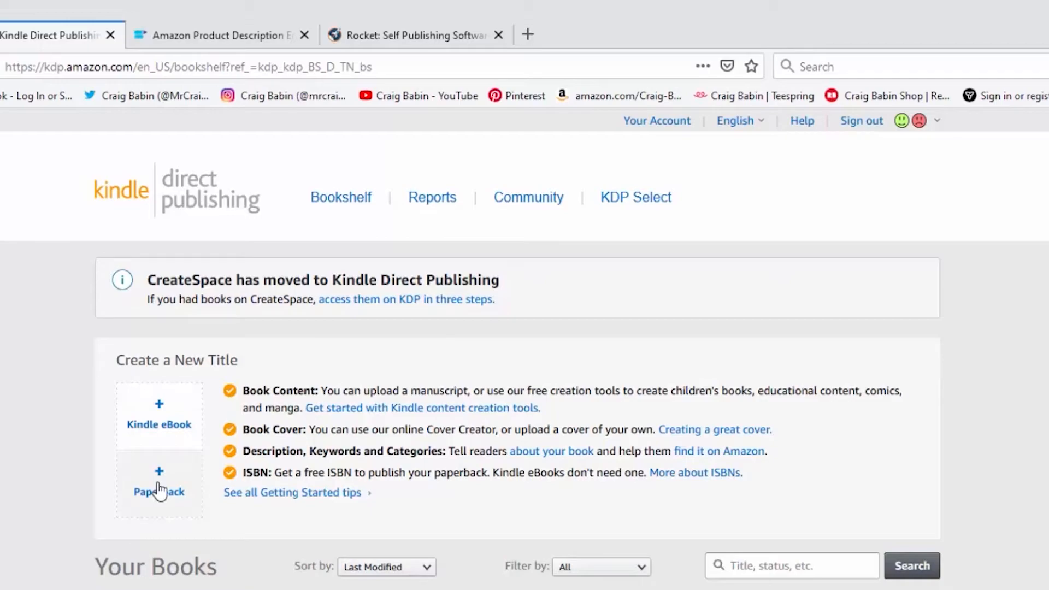
# - Start a new paperback from the + Paperback option under Create a New Title
pyautogui.click(158, 489)
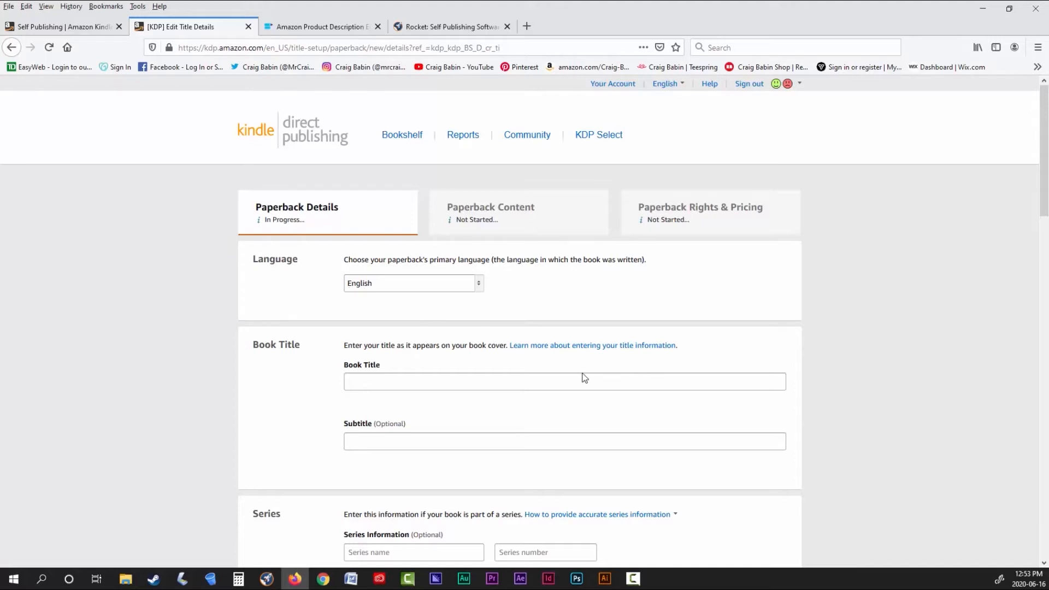
# - Paste 'The Learn One New Thing Every Day Book' as Book Title and paste the daily-journal subtitle
pyautogui.scroll(-2, 573, 375)
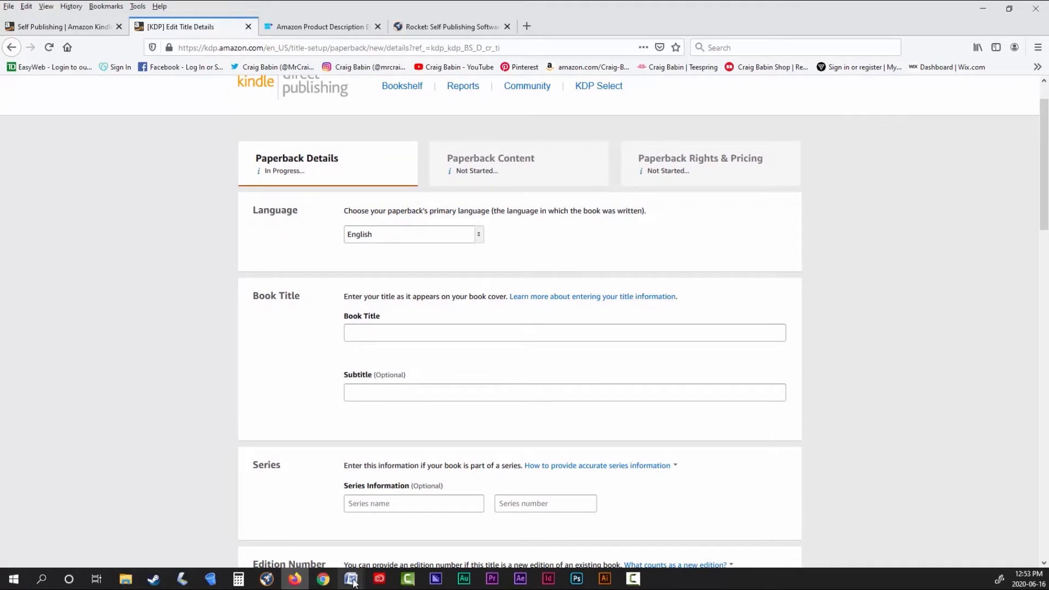
pyautogui.scroll(-3, 369, 226)
pyautogui.click(370, 235)
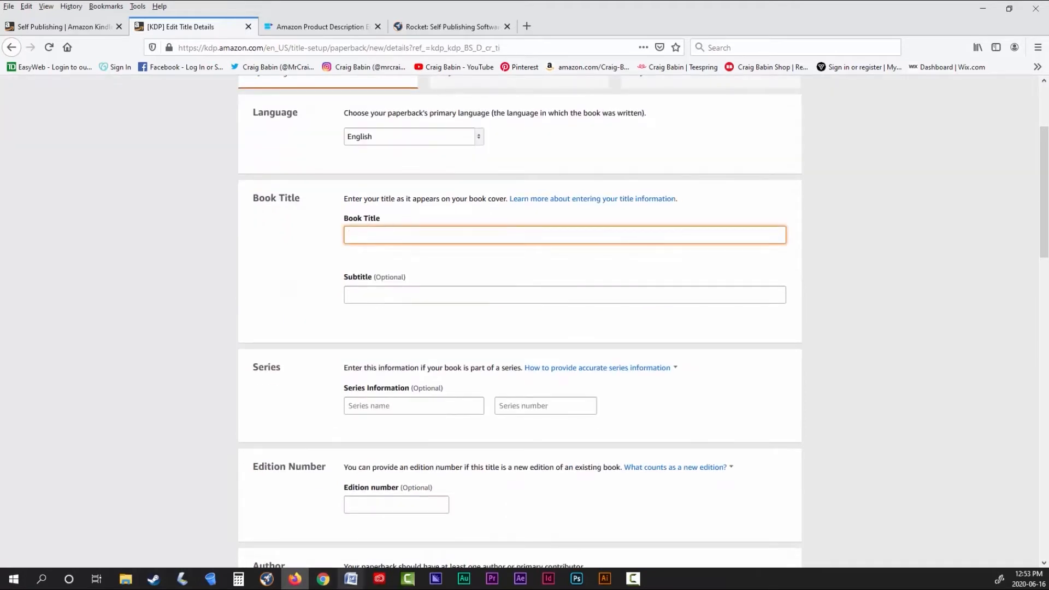
pyautogui.rightClick(382, 236)
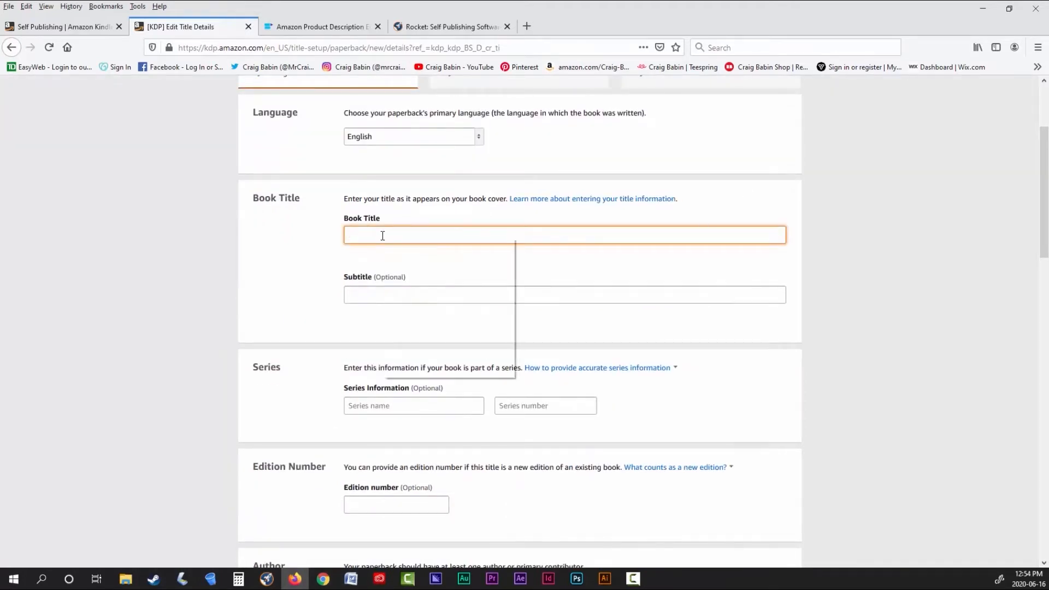
pyautogui.click(424, 289)
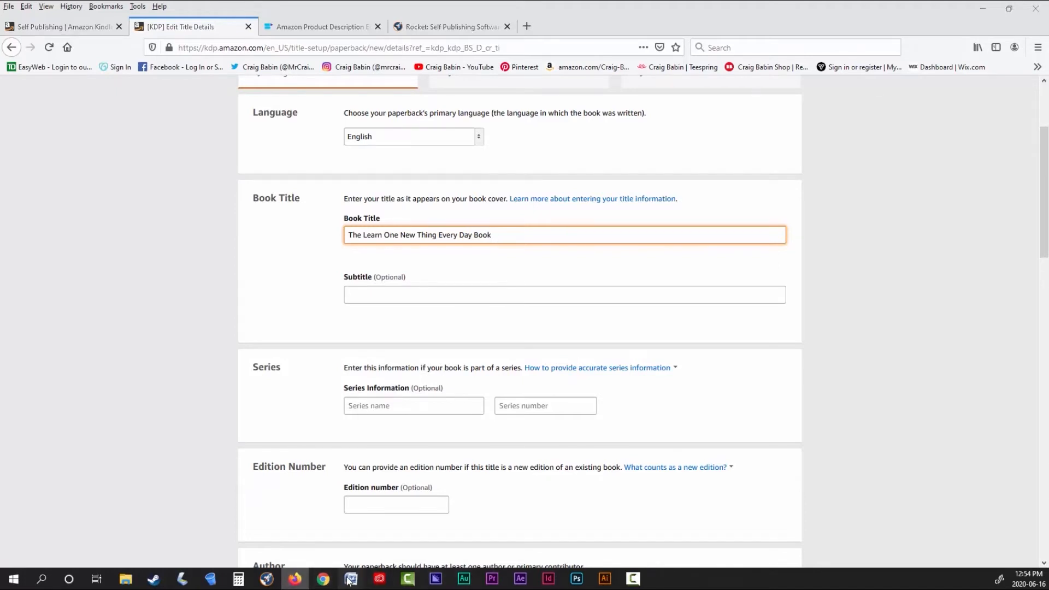
pyautogui.click(390, 293)
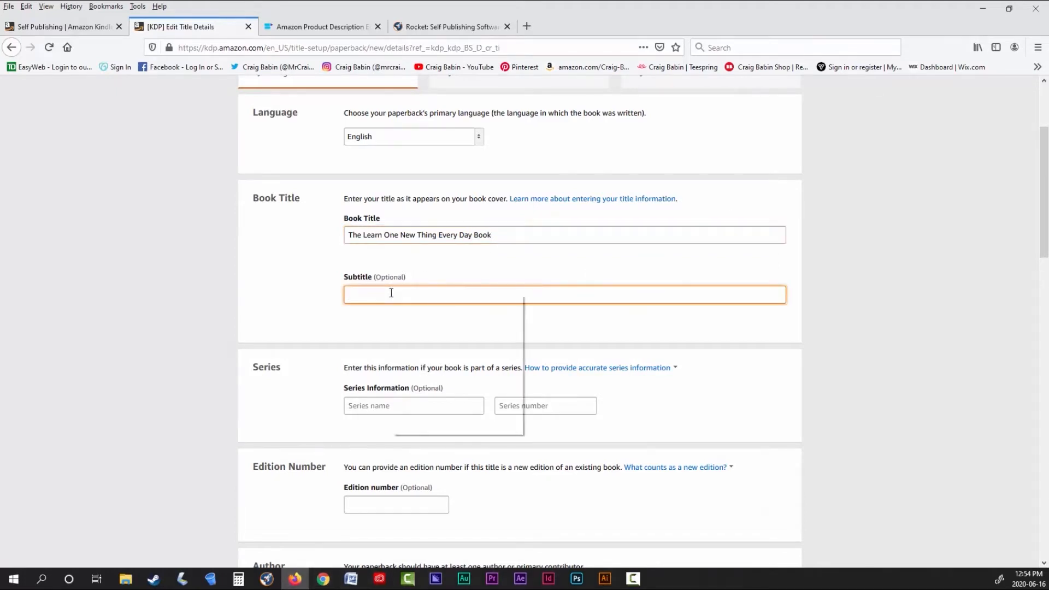
pyautogui.rightClick(391, 294)
pyautogui.click(419, 342)
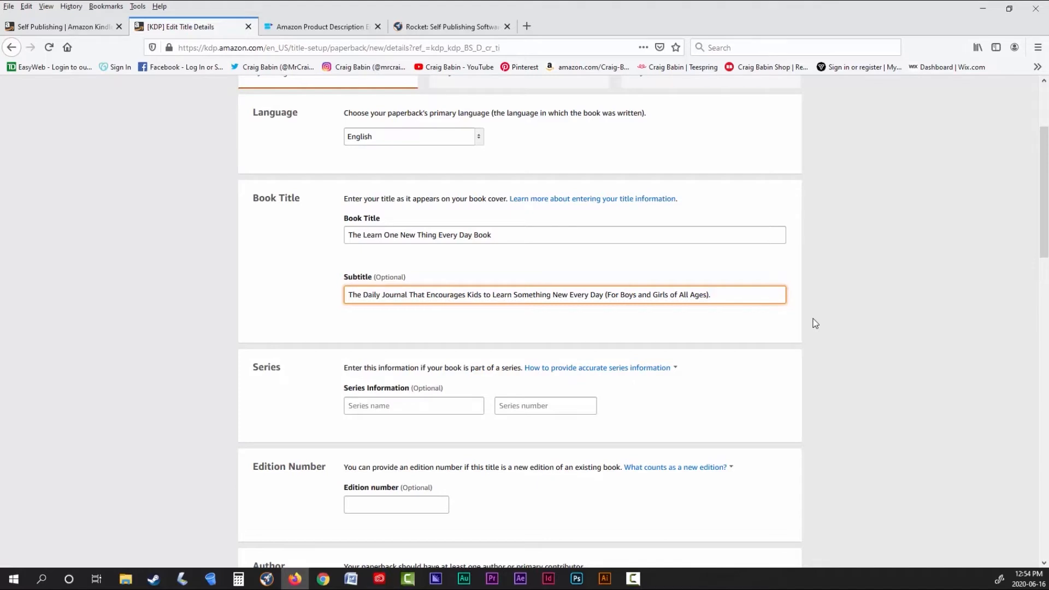
pyautogui.click(876, 281)
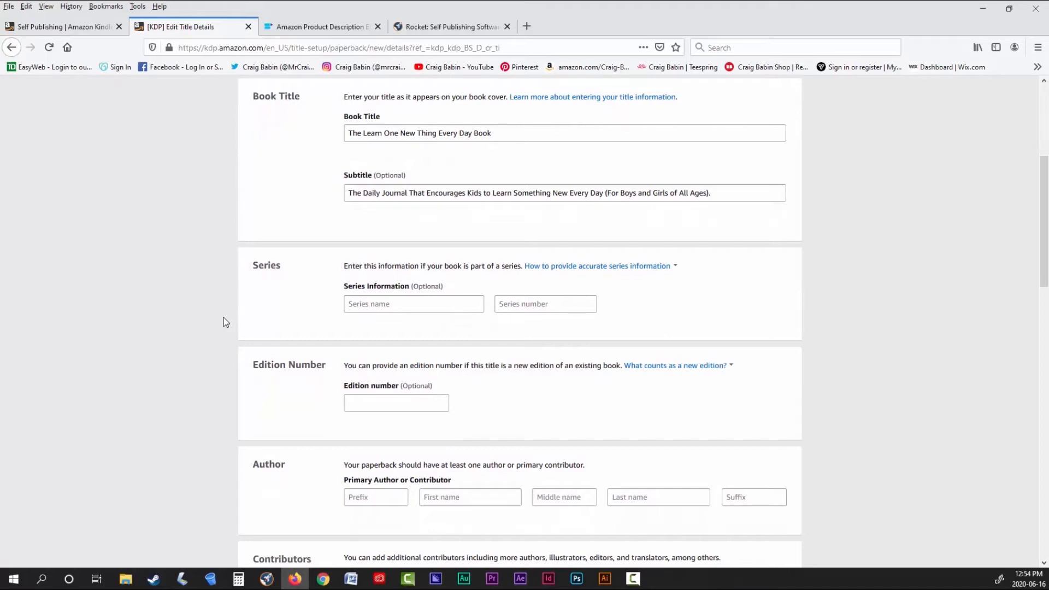
pyautogui.scroll(-1, 223, 318)
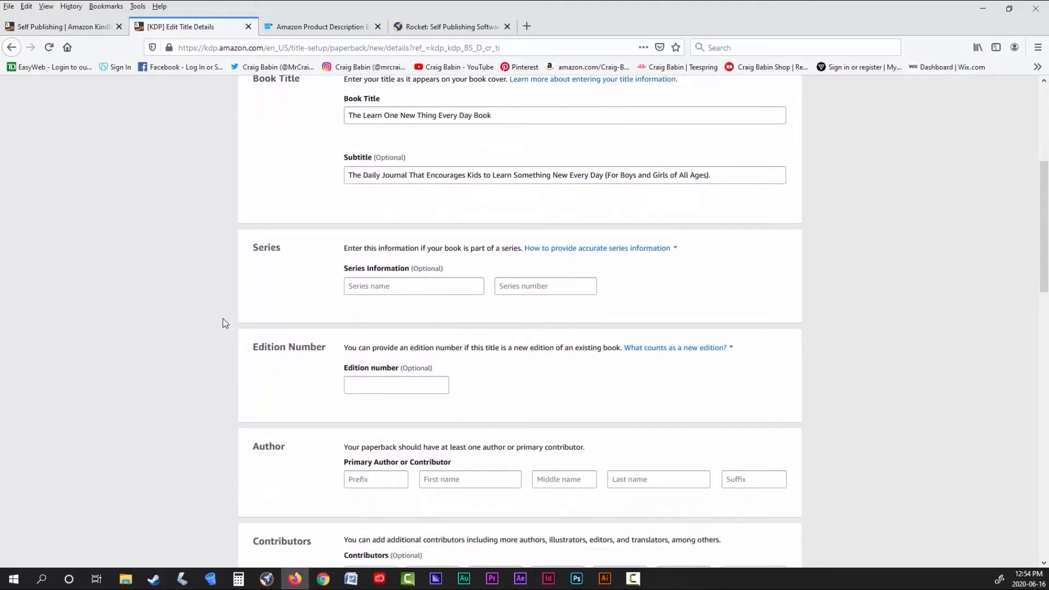
pyautogui.scroll(-3, 224, 323)
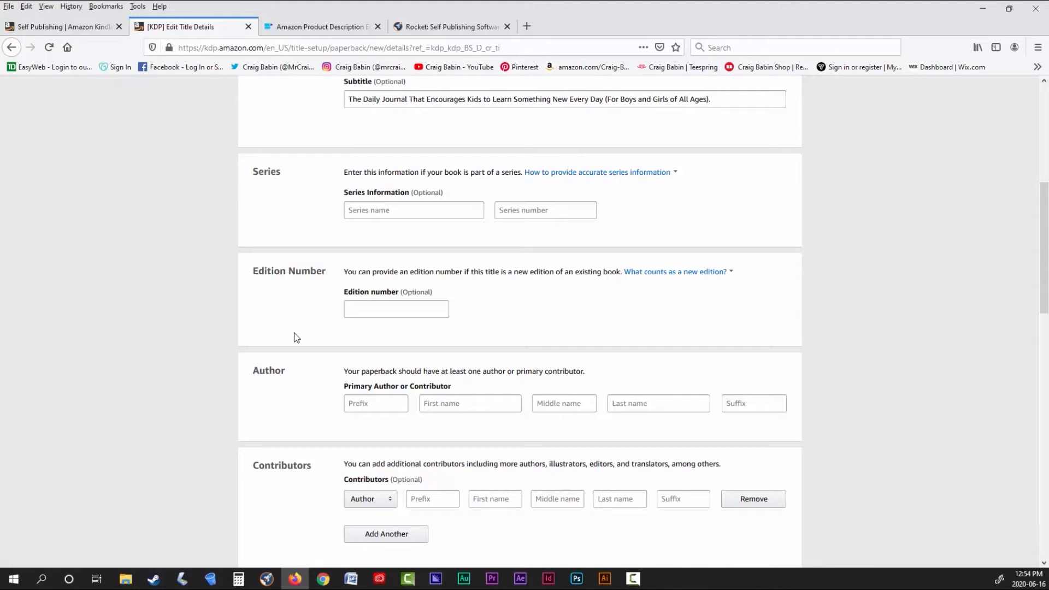
# - Enter the primary author's first and last name in the Author fields
pyautogui.scroll(-4, 295, 336)
pyautogui.click(440, 309)
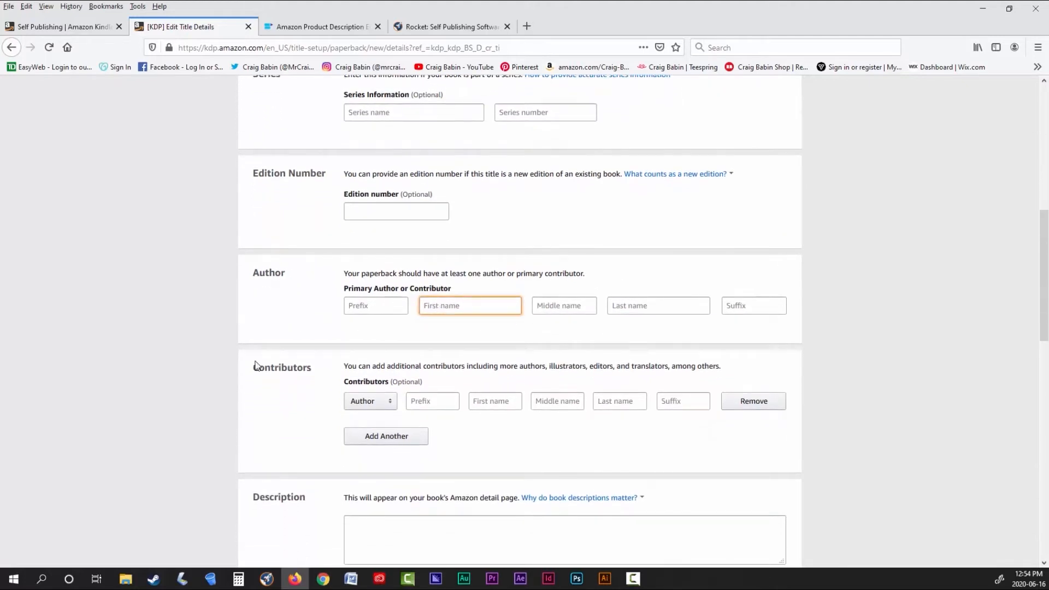
pyautogui.write('Craig')
pyautogui.click(634, 307)
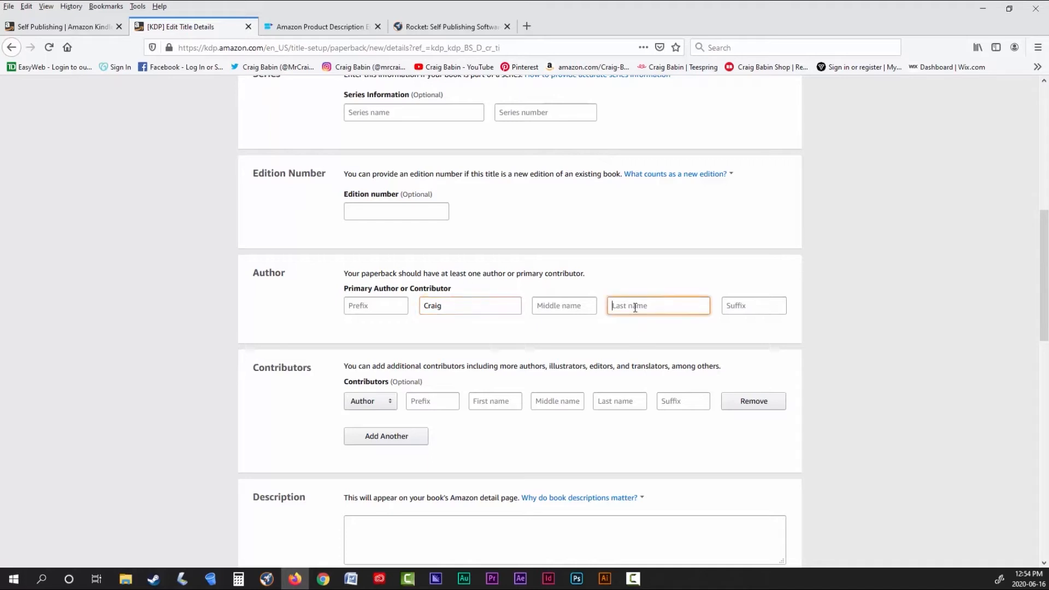
pyautogui.write('Babin')
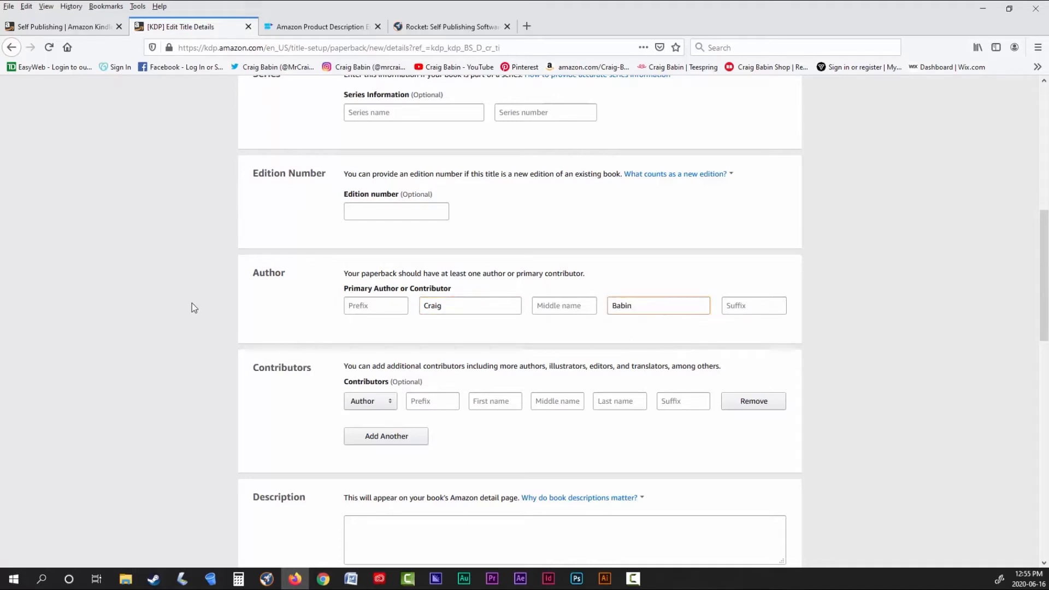
pyautogui.click(192, 303)
pyautogui.scroll(-2, 192, 304)
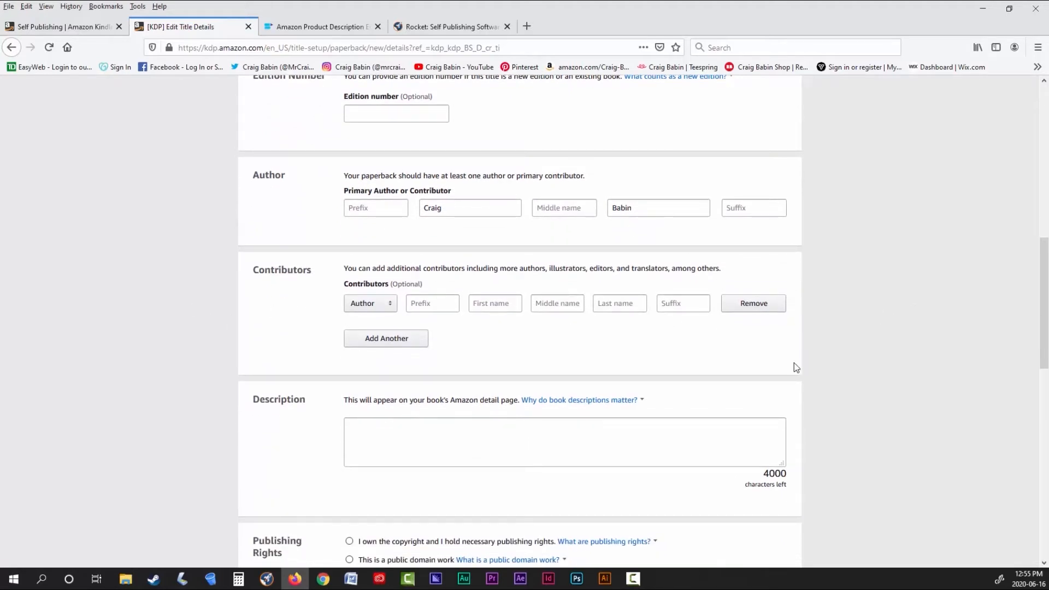
pyautogui.scroll(-3, 794, 363)
pyautogui.click(434, 282)
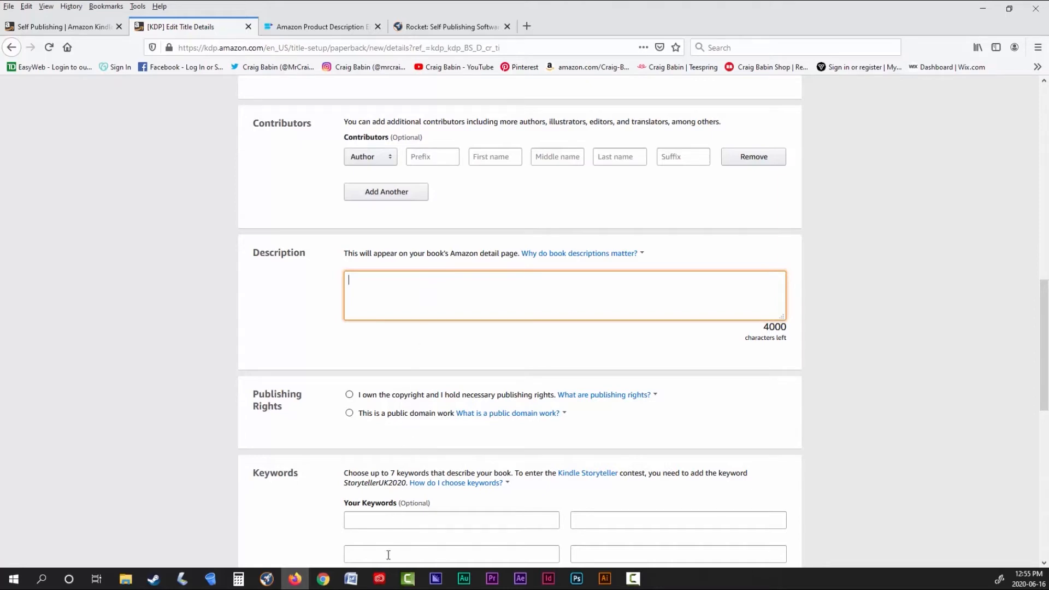
# - In the Ad Copy Word document, select the description body text below the title and subtitle
pyautogui.moveTo(351, 579)
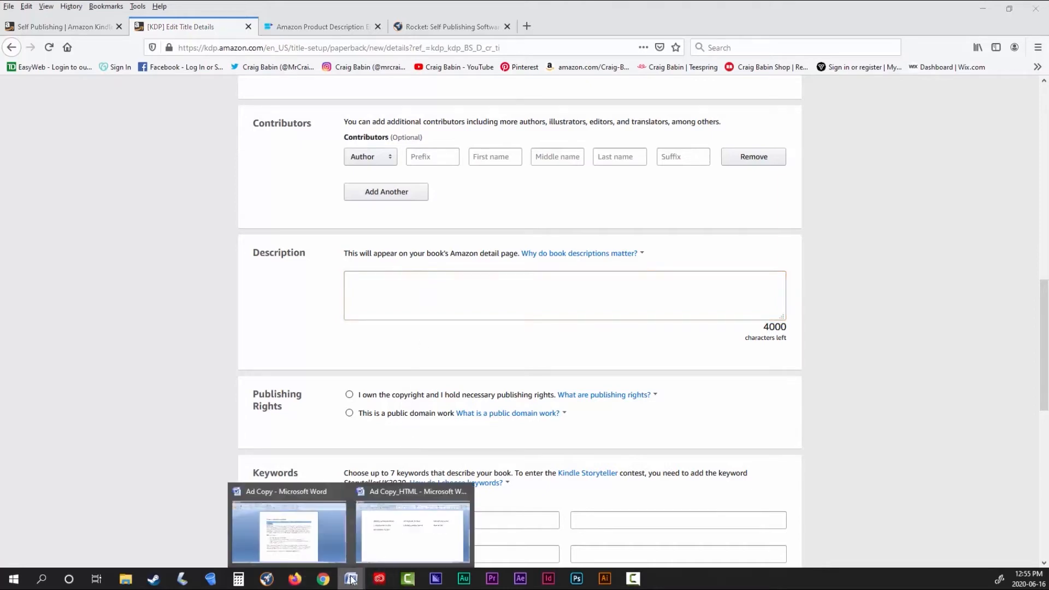
pyautogui.click(312, 546)
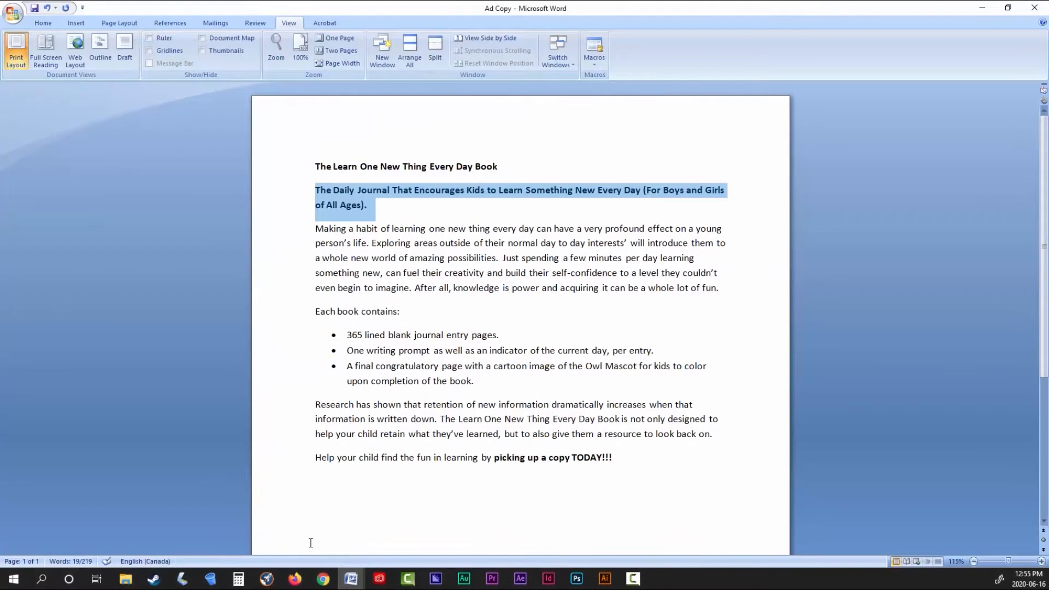
pyautogui.click(301, 300)
pyautogui.click(776, 306)
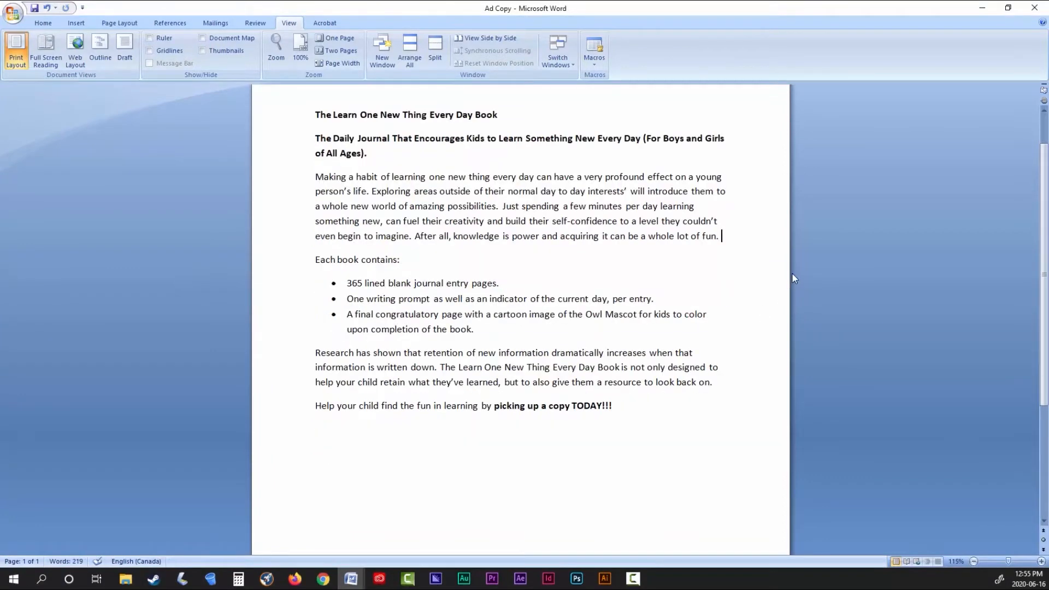
pyautogui.scroll(-1, 777, 281)
pyautogui.moveTo(621, 405); pyautogui.dragTo(410, 329)
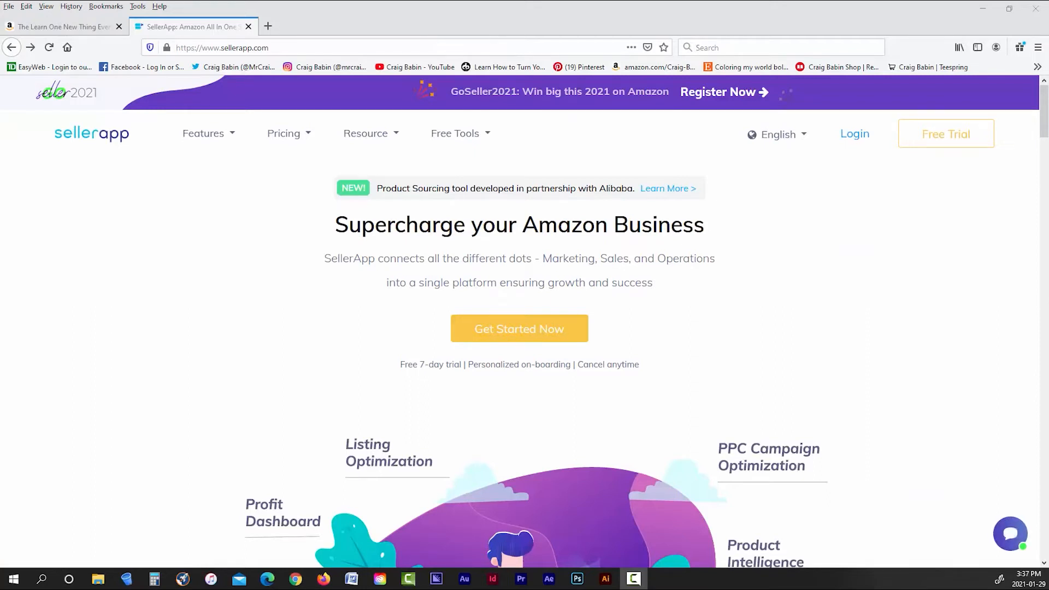
# - Paste the copied book description into SellerApp's Product Description Editor
pyautogui.moveTo(488, 136)
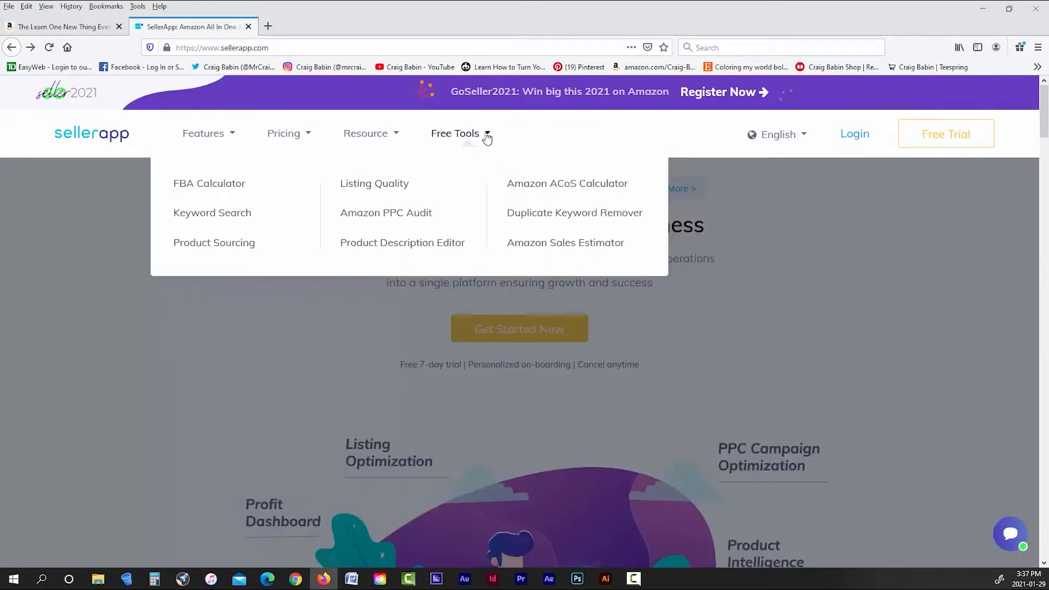
pyautogui.click(398, 245)
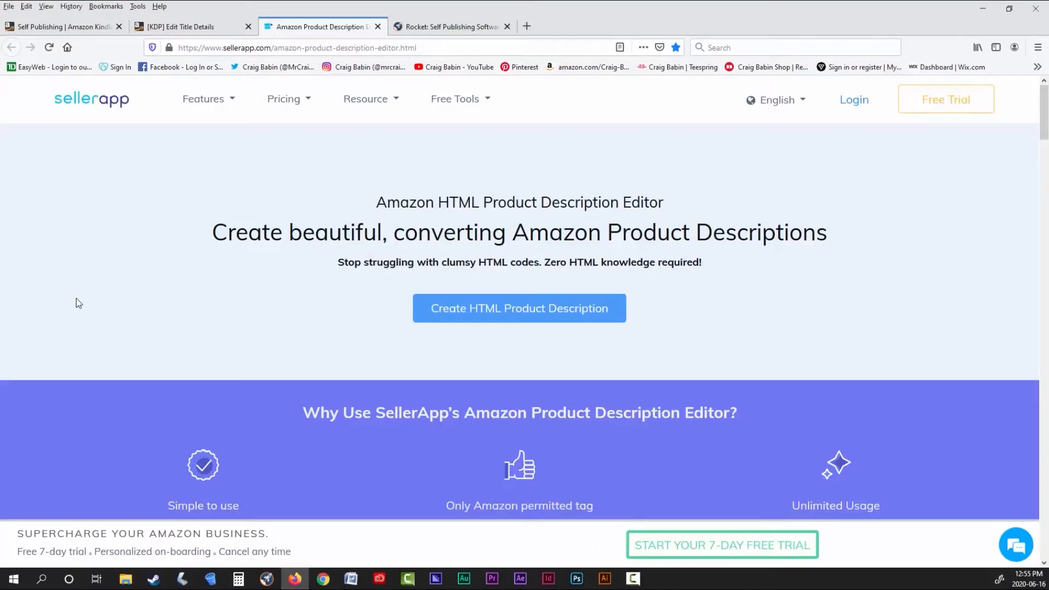
pyautogui.scroll(-10, 94, 295)
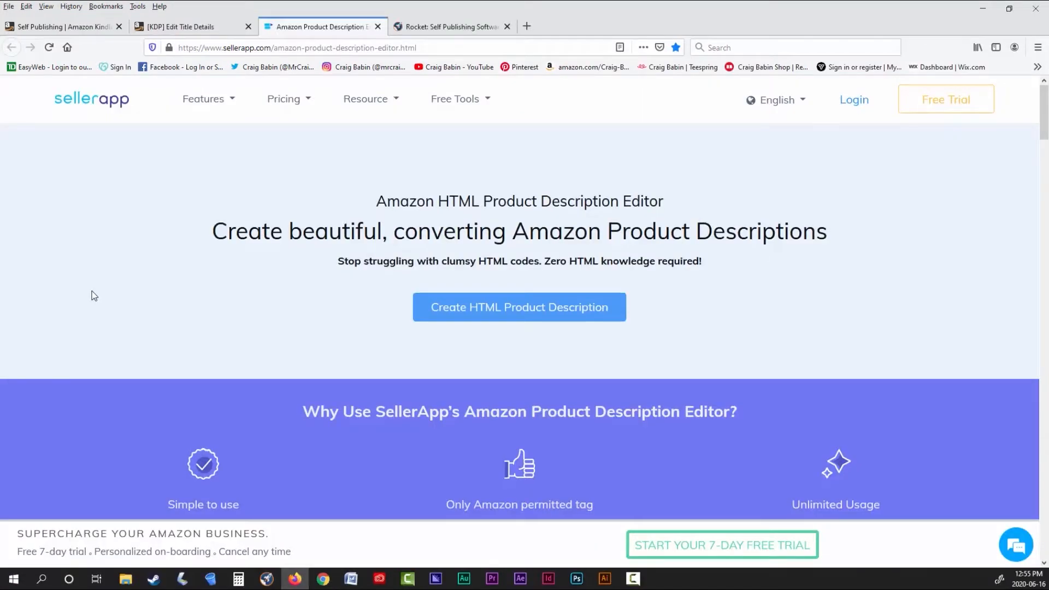
pyautogui.scroll(-7, 94, 295)
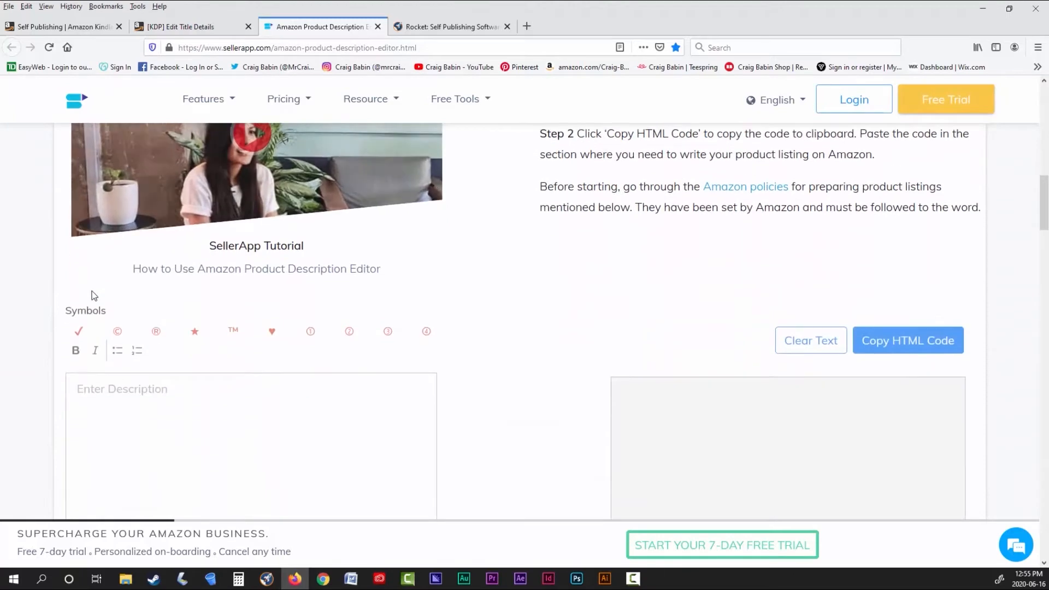
pyautogui.click(95, 231)
pyautogui.rightClick(96, 231)
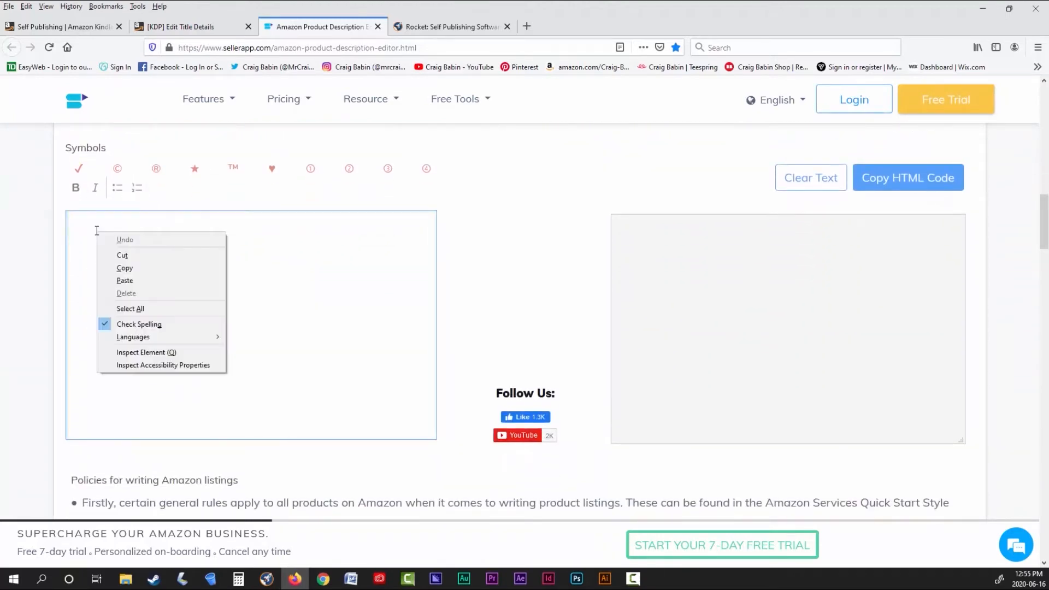
pyautogui.click(124, 281)
# - Copy the generated Amazon HTML code and return to the KDP title details tab
pyautogui.scroll(5, 213, 331)
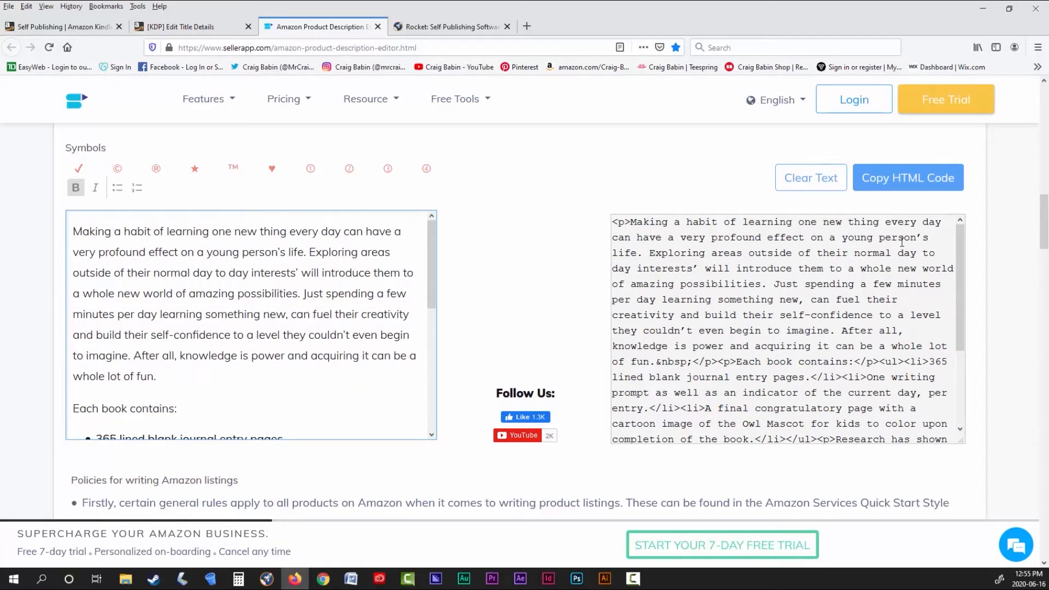
pyautogui.scroll(-3, 866, 324)
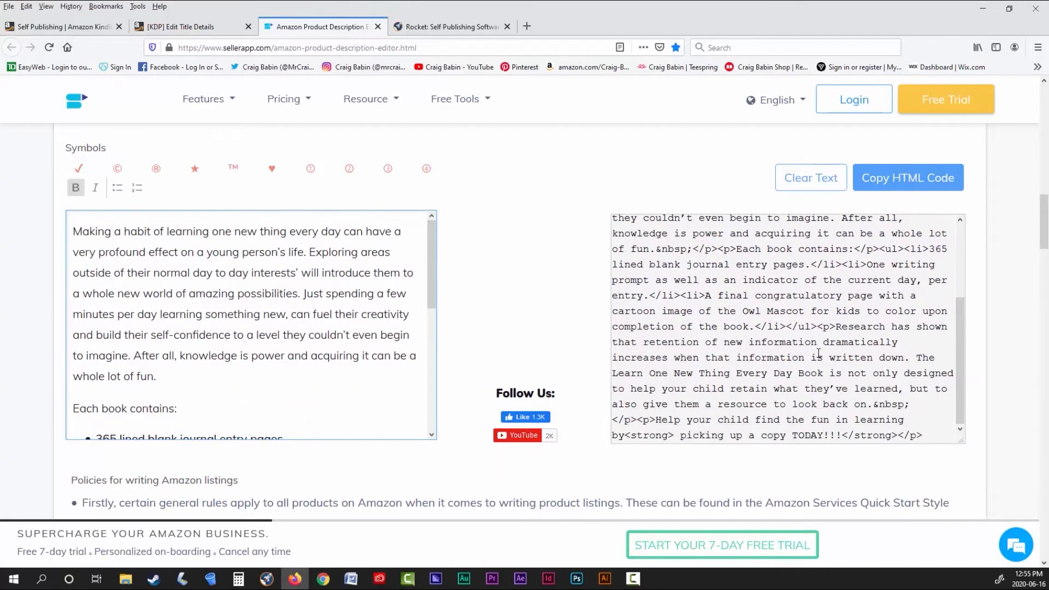
pyautogui.scroll(5, 818, 353)
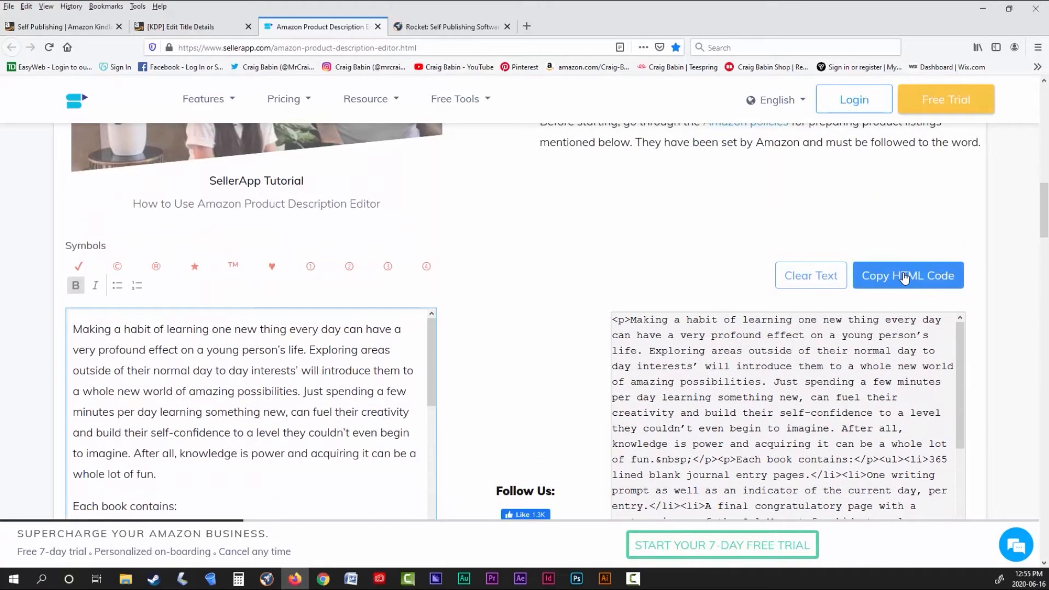
pyautogui.click(905, 278)
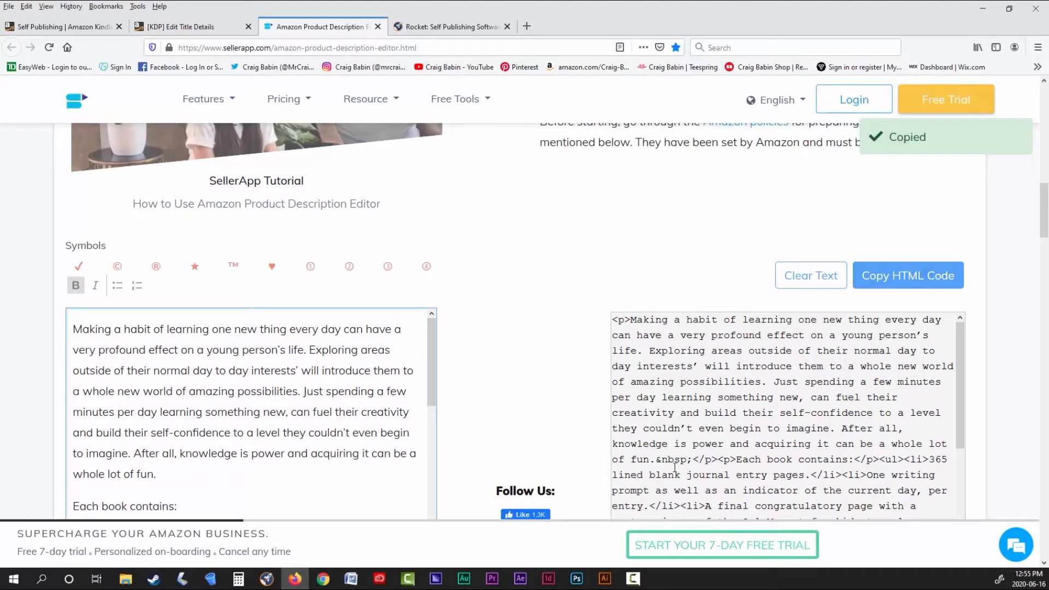
pyautogui.click(180, 26)
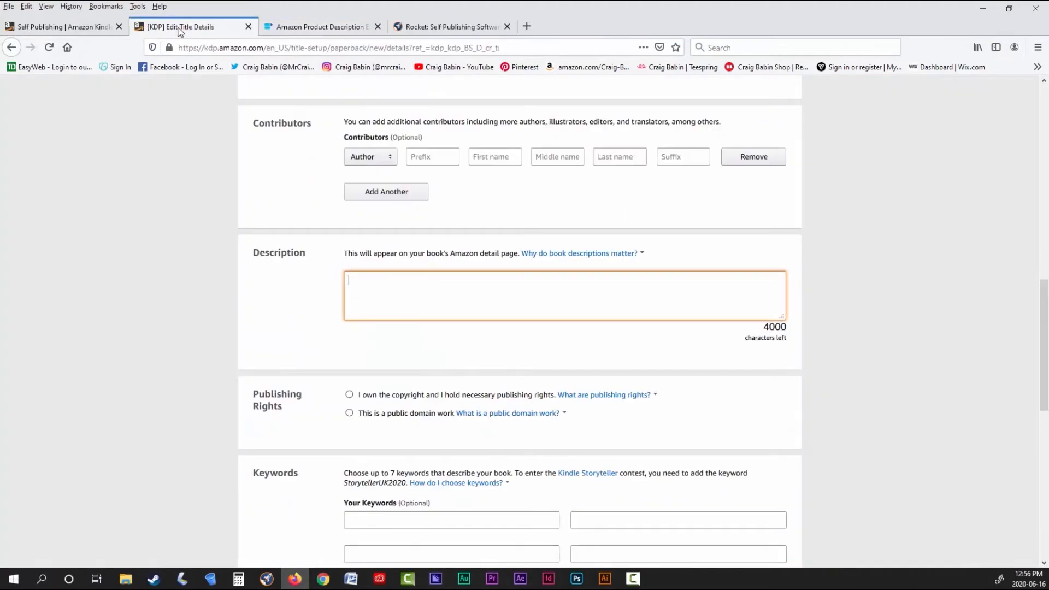
# - Paste the HTML description into the KDP Description box and enlarge the box to show all of it
pyautogui.rightClick(361, 279)
pyautogui.click(399, 330)
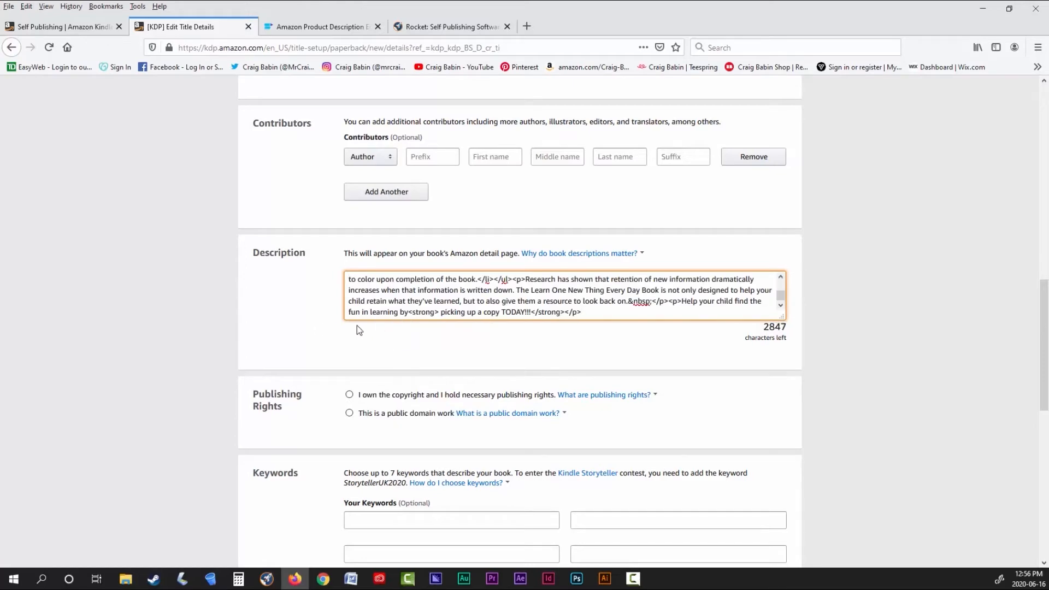
pyautogui.moveTo(782, 317); pyautogui.dragTo(786, 440)
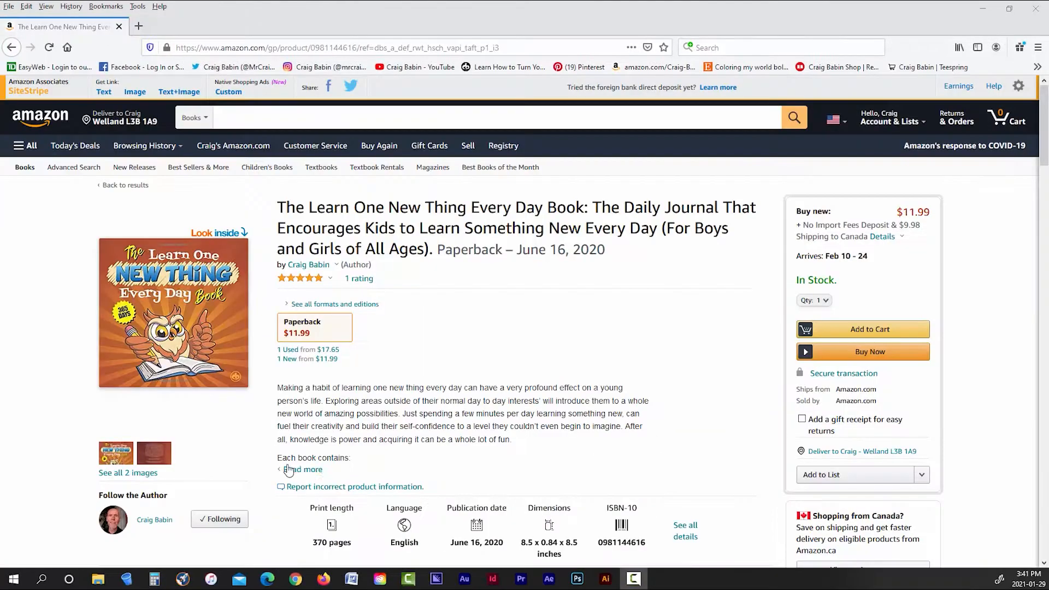
# - Expand the full description on the Amazon product page to compare, then scroll down to Publishing Rights
pyautogui.click(295, 470)
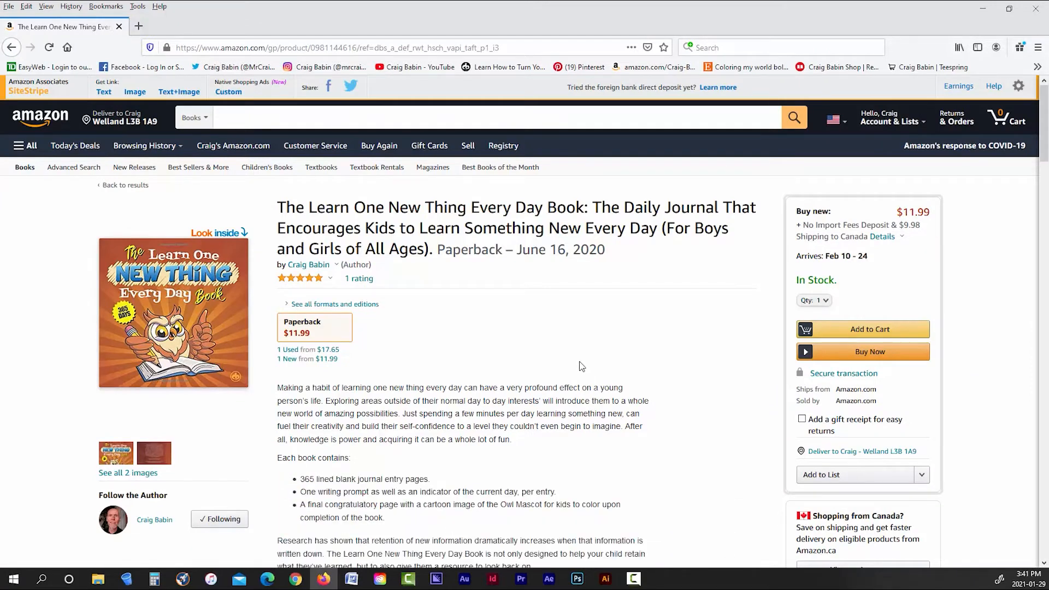
pyautogui.scroll(-3, 681, 360)
pyautogui.scroll(-3, 681, 361)
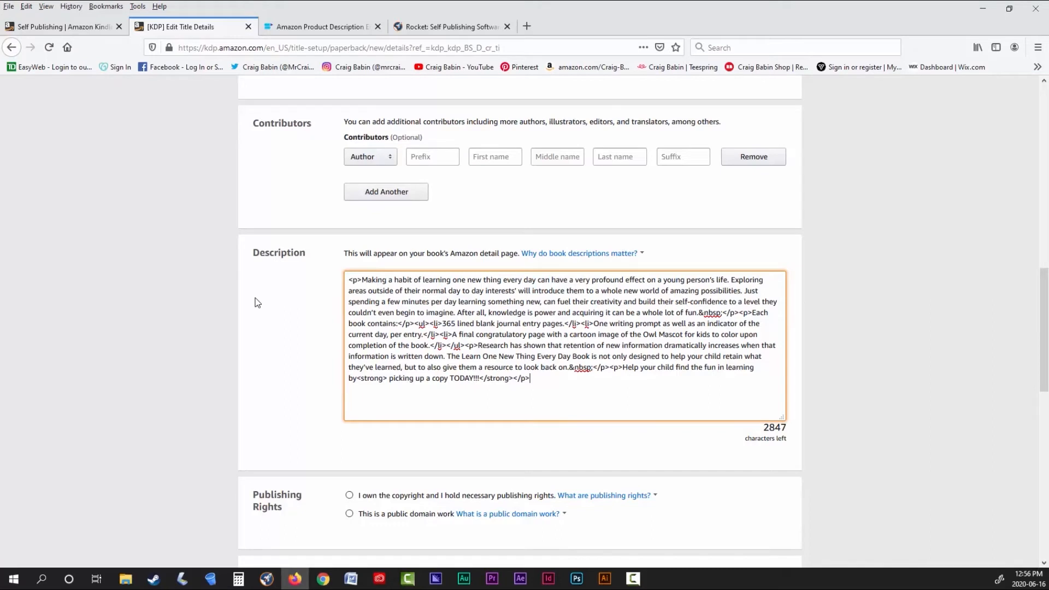
pyautogui.scroll(-3, 280, 323)
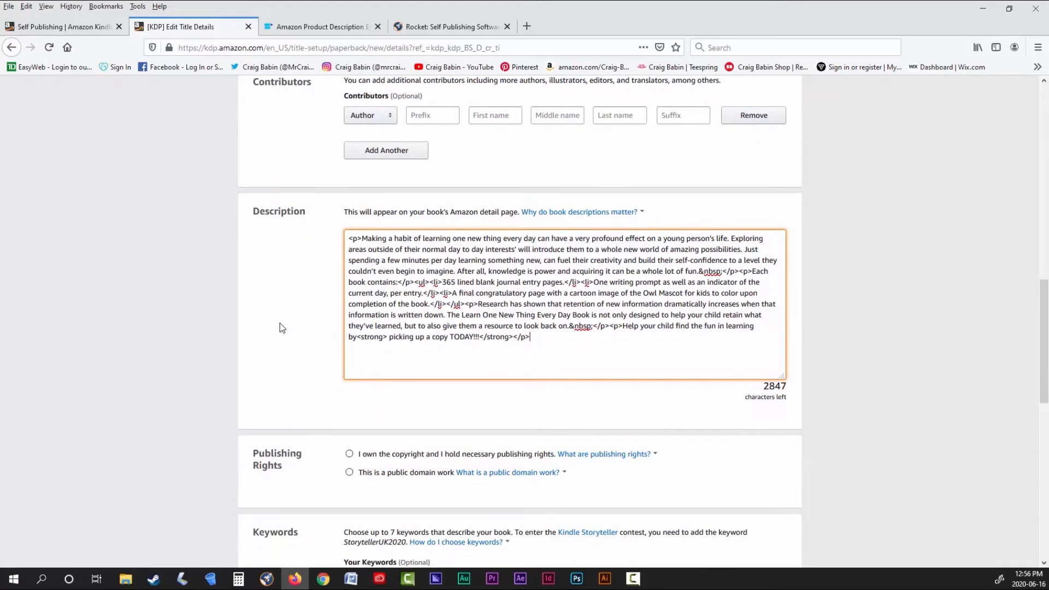
pyautogui.scroll(-3, 280, 323)
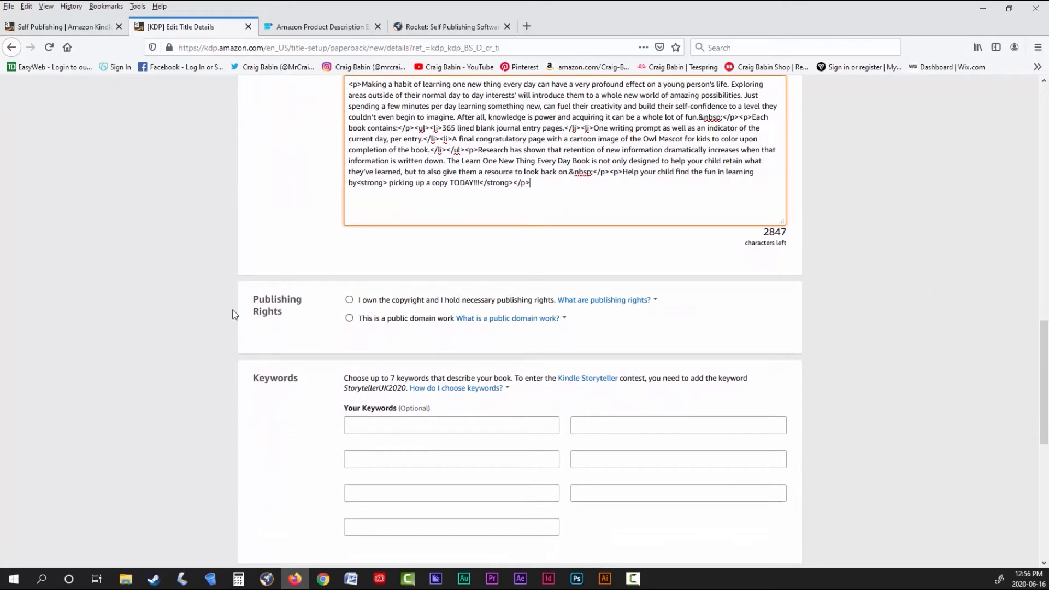
# - Claim copyright and add keywords: childrens writing workbooks, activity books for boys, activity books for girls, kids learning journal
pyautogui.click(349, 300)
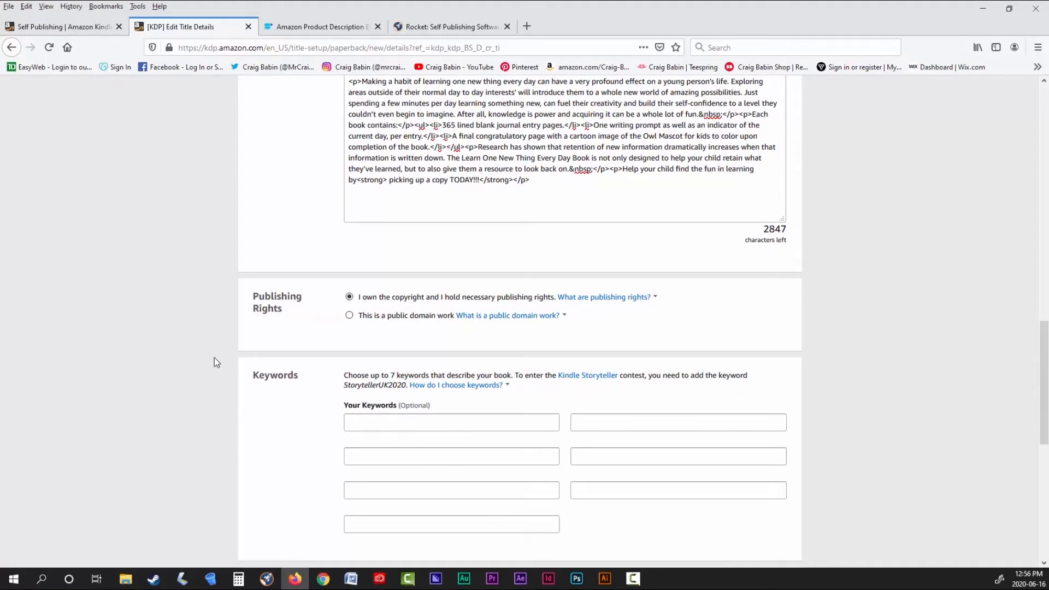
pyautogui.scroll(-3, 214, 359)
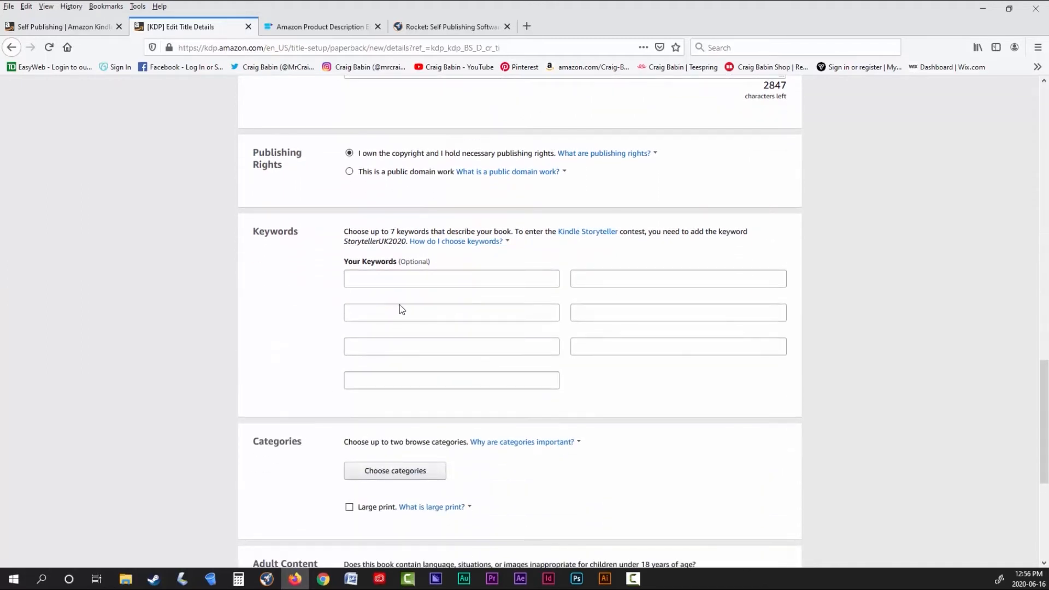
pyautogui.rightClick(347, 279)
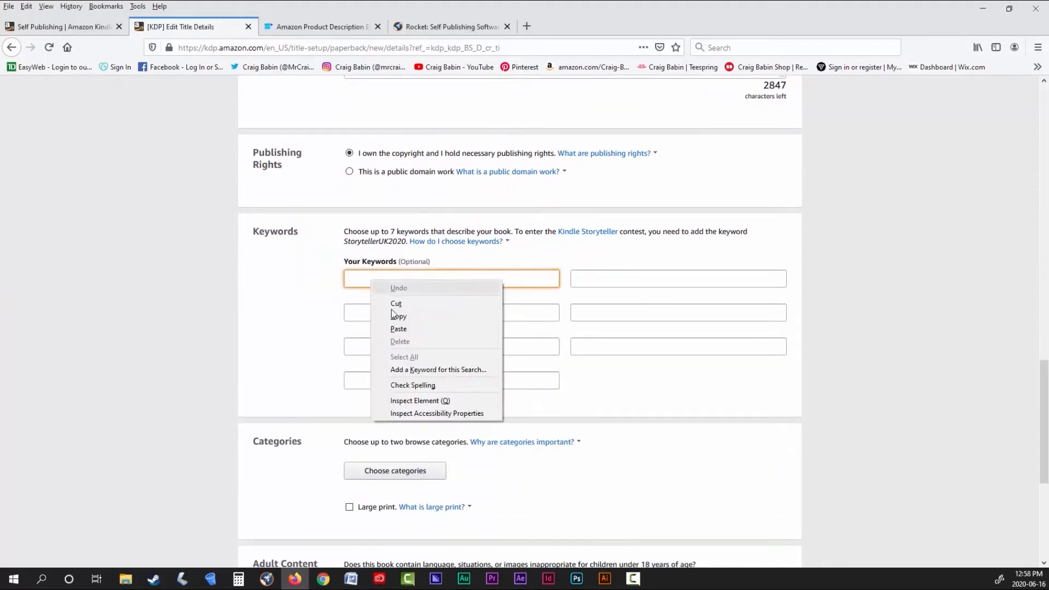
pyautogui.click(375, 328)
pyautogui.rightClick(433, 313)
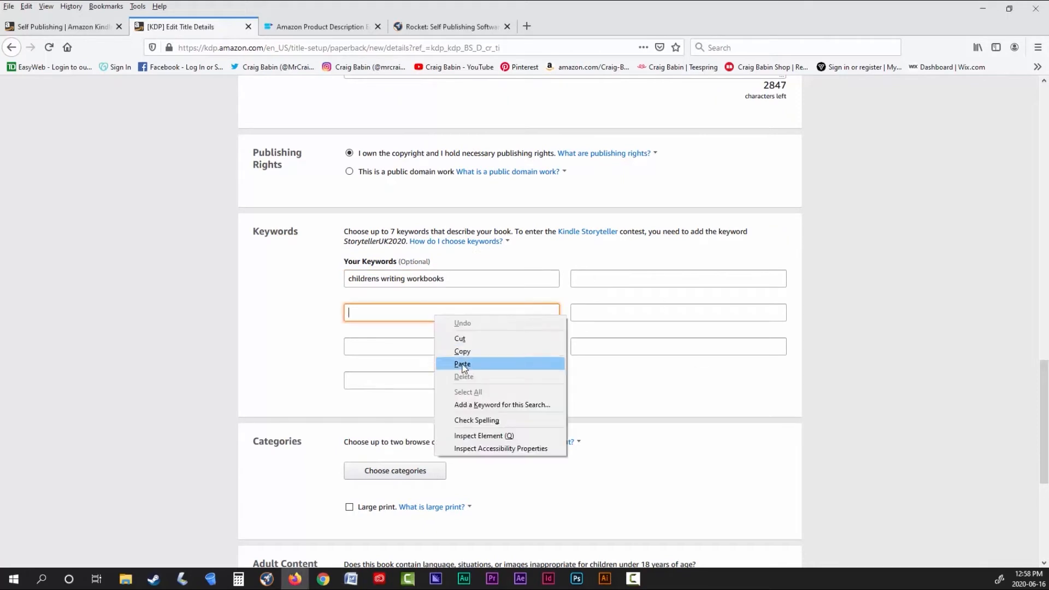
pyautogui.click(461, 361)
pyautogui.rightClick(349, 352)
pyautogui.click(377, 399)
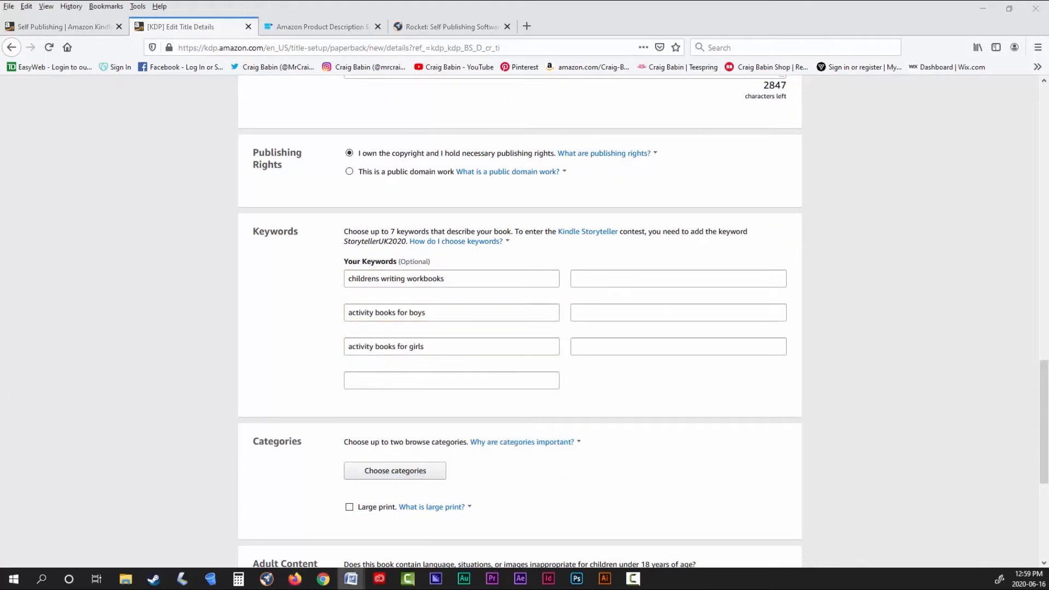
pyautogui.rightClick(353, 381)
pyautogui.click(380, 429)
# - Add keywords writing journals for kids, kids daily question journal and diary for kids, then open Amazon.com in a new tab
pyautogui.hotkey('alt', 'Tab')
pyautogui.rightClick(583, 279)
pyautogui.click(612, 328)
pyautogui.rightClick(588, 320)
pyautogui.click(617, 368)
pyautogui.hotkey('alt', 'Tab')
pyautogui.rightClick(575, 344)
pyautogui.click(633, 391)
pyautogui.click(526, 26)
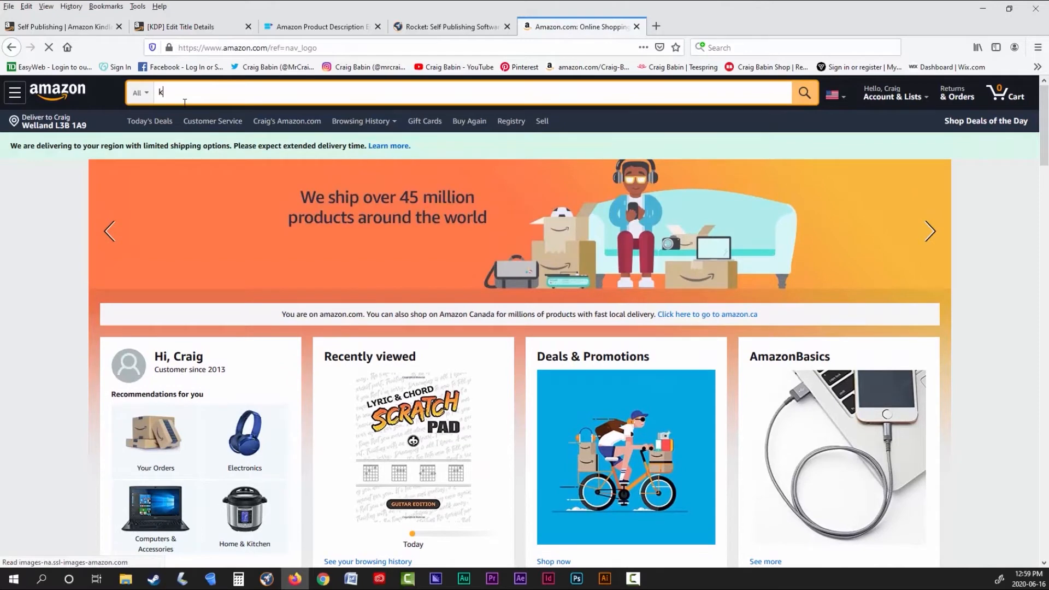
# - Check Amazon's search suggestions for 'kids journal', then close that tab to return to the KDP form
pyautogui.write('kids')
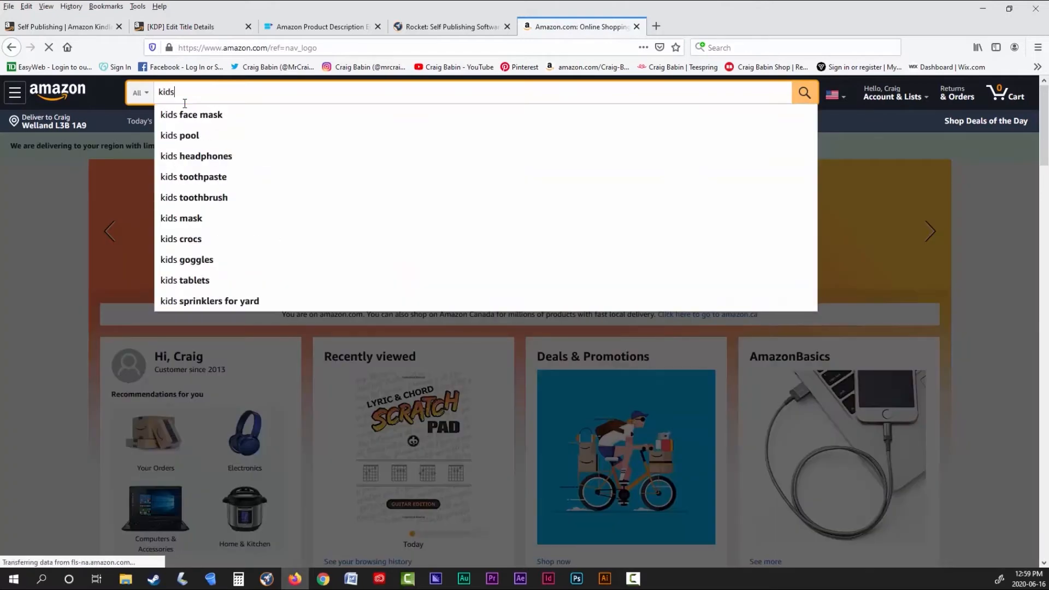
pyautogui.write(' journal')
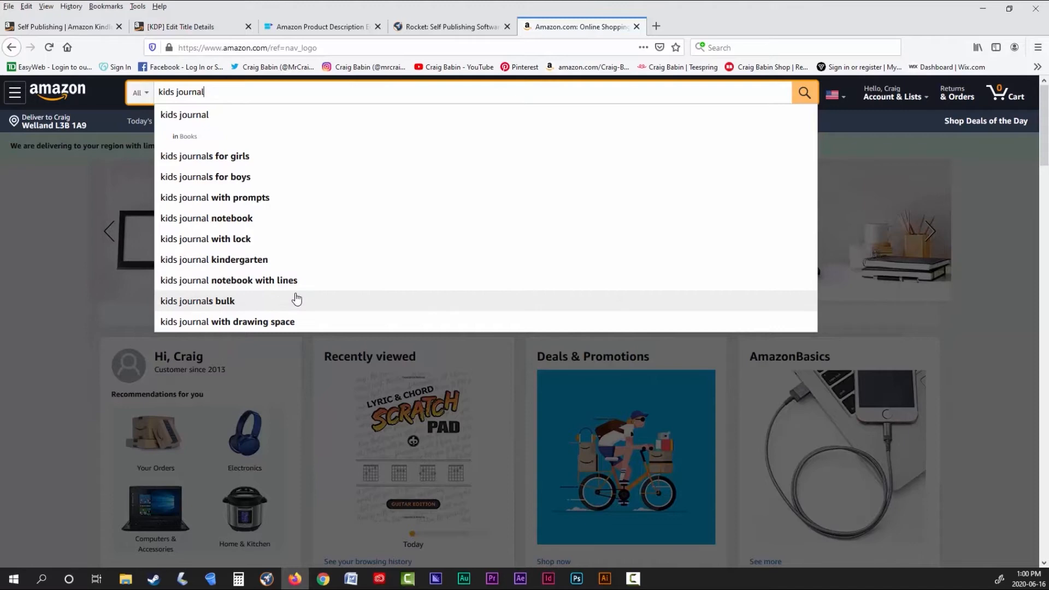
pyautogui.hotkey('ctrl', 'w')
pyautogui.scroll(-4, 634, 302)
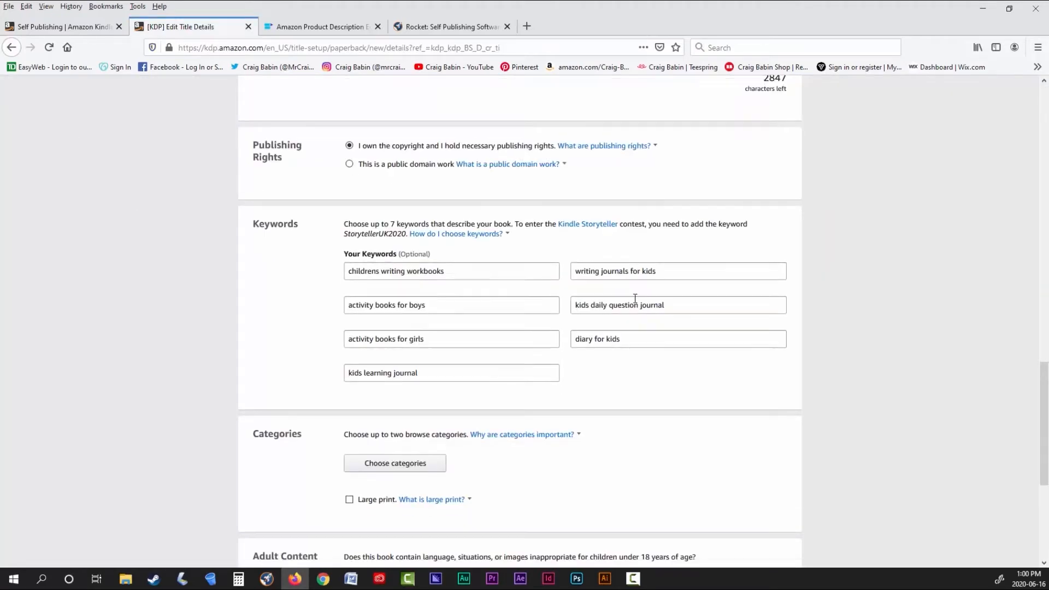
# - Choose Juvenile Nonfiction > Activity Books as the first category
pyautogui.click(377, 276)
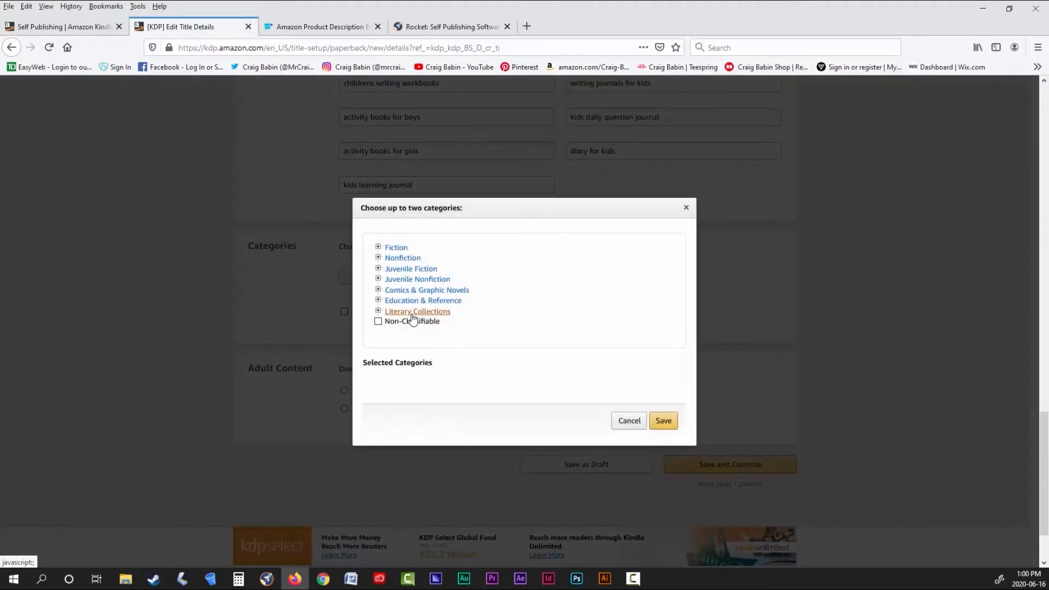
pyautogui.click(378, 258)
pyautogui.click(378, 258)
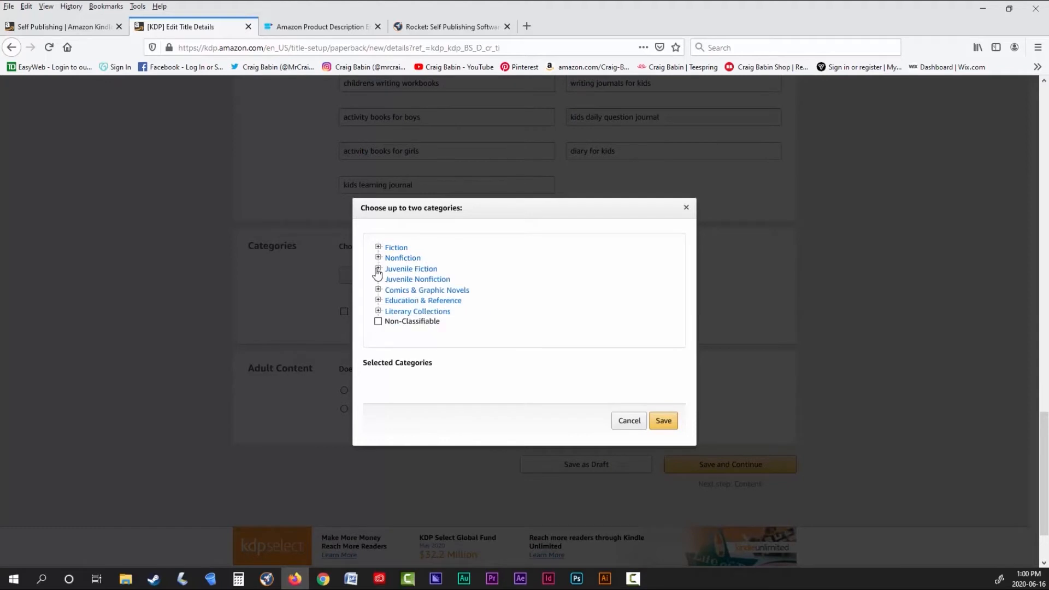
pyautogui.click(378, 279)
pyautogui.scroll(-2, 492, 289)
pyautogui.click(388, 250)
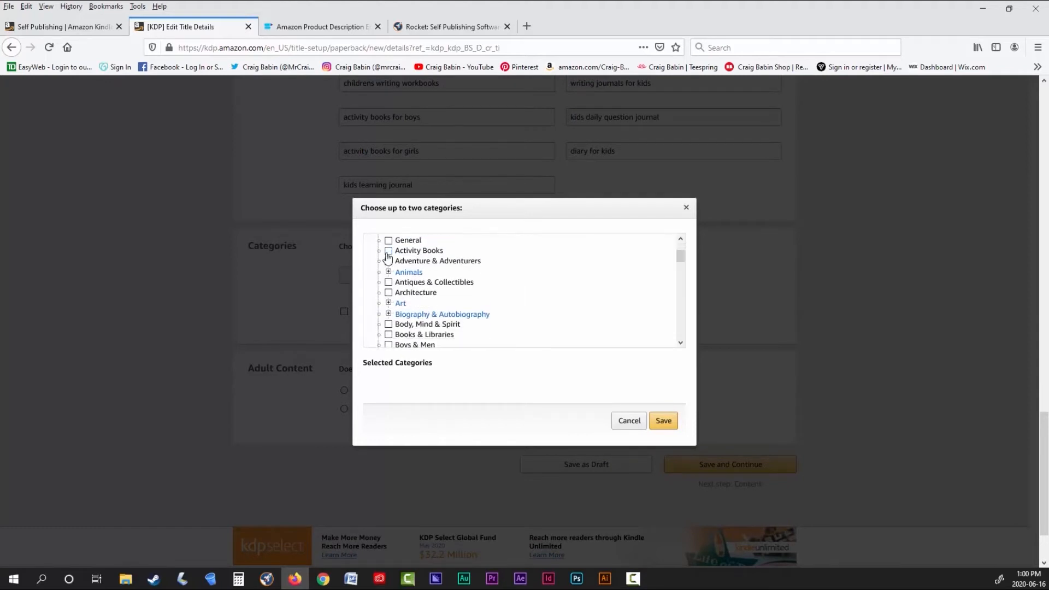
# - Add Juvenile Nonfiction > Games & Activities > Questions & Answers as the second category and save
pyautogui.scroll(-5, 507, 316)
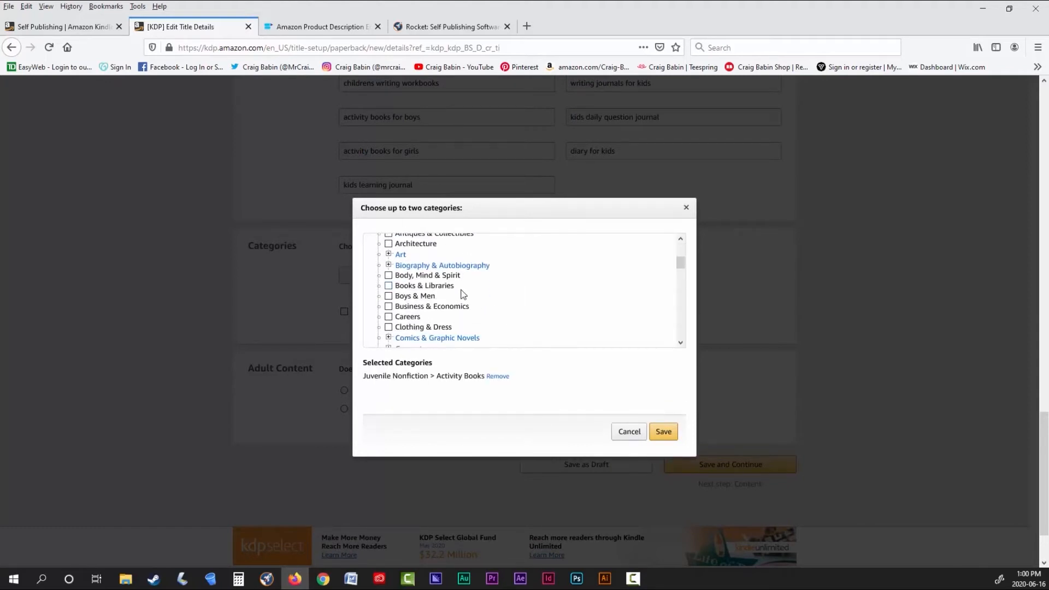
pyautogui.scroll(-2, 487, 296)
pyautogui.click(389, 286)
pyautogui.scroll(-4, 478, 291)
pyautogui.scroll(2, 497, 296)
pyautogui.scroll(-8, 518, 297)
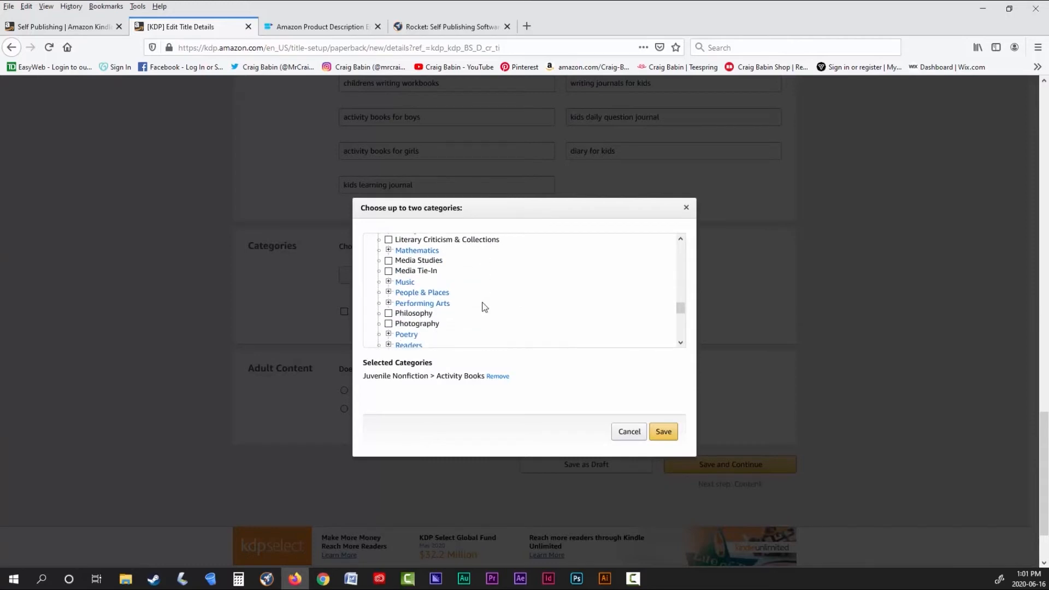
pyautogui.scroll(-7, 456, 313)
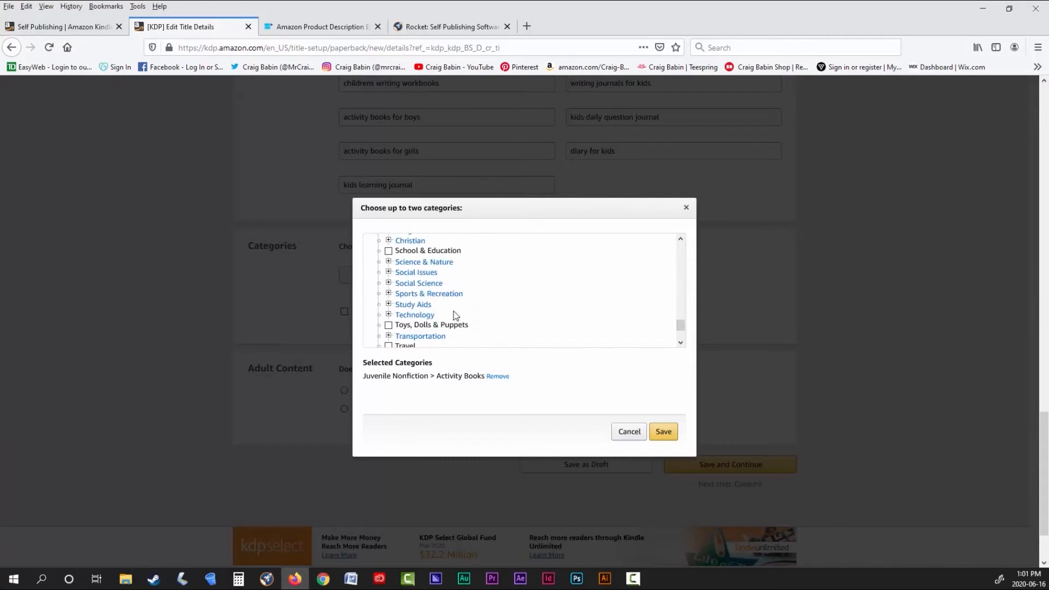
pyautogui.scroll(-1, 470, 311)
pyautogui.click(378, 319)
pyautogui.scroll(-2, 367, 327)
pyautogui.scroll(13, 482, 300)
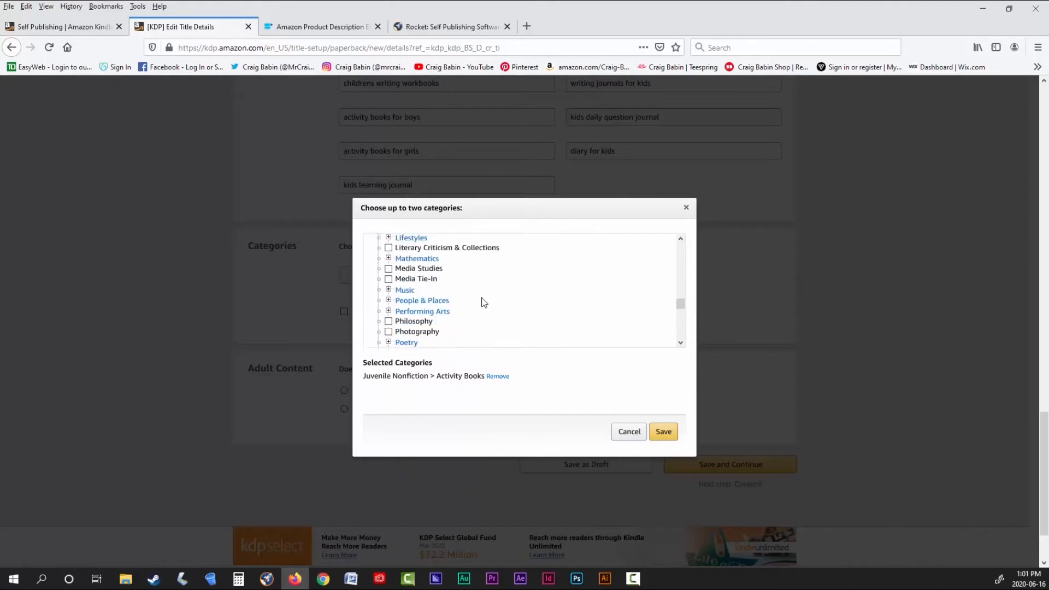
pyautogui.scroll(4, 476, 309)
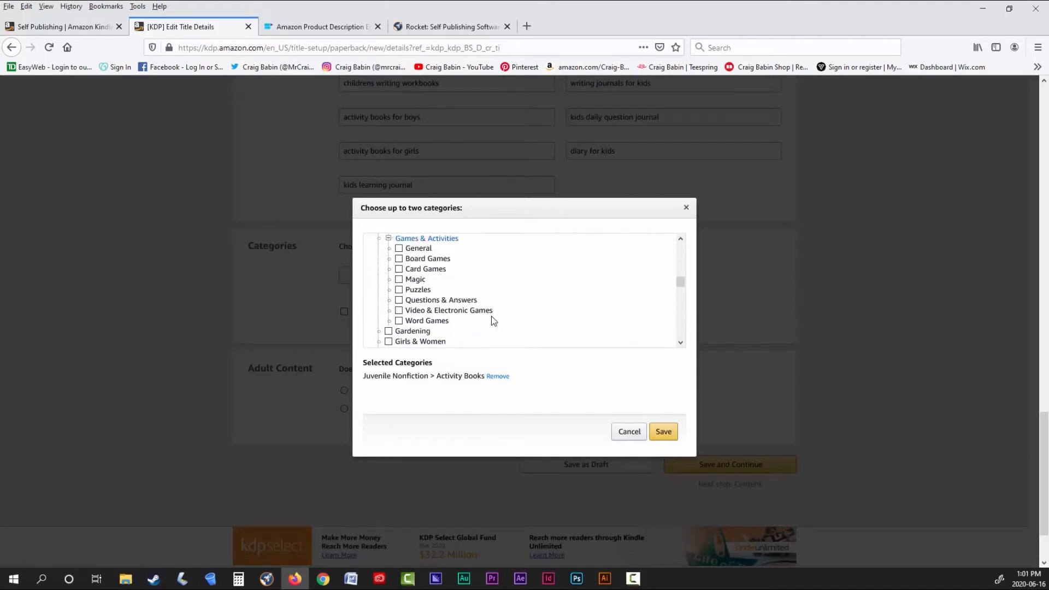
pyautogui.click(399, 300)
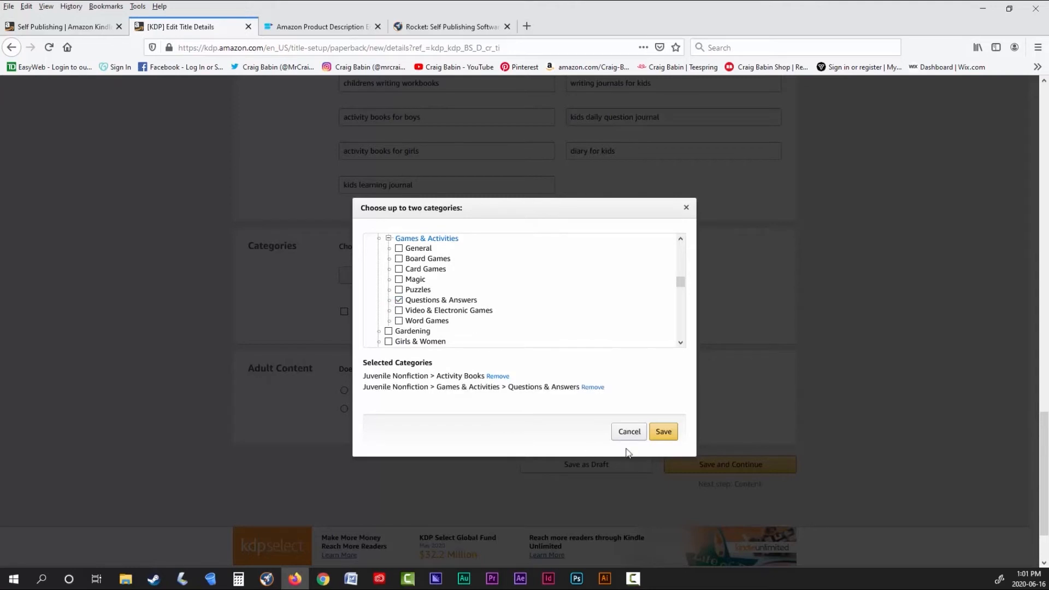
pyautogui.click(663, 431)
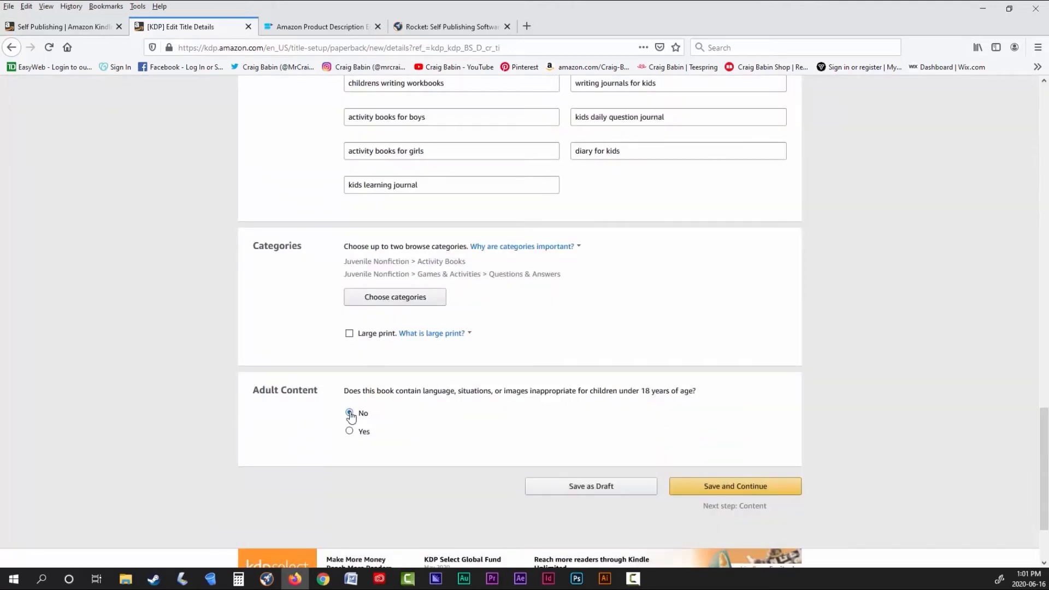
# - Answer No to Adult Content, review the form, and Save and Continue to Paperback Content
pyautogui.click(349, 414)
pyautogui.scroll(10, 522, 398)
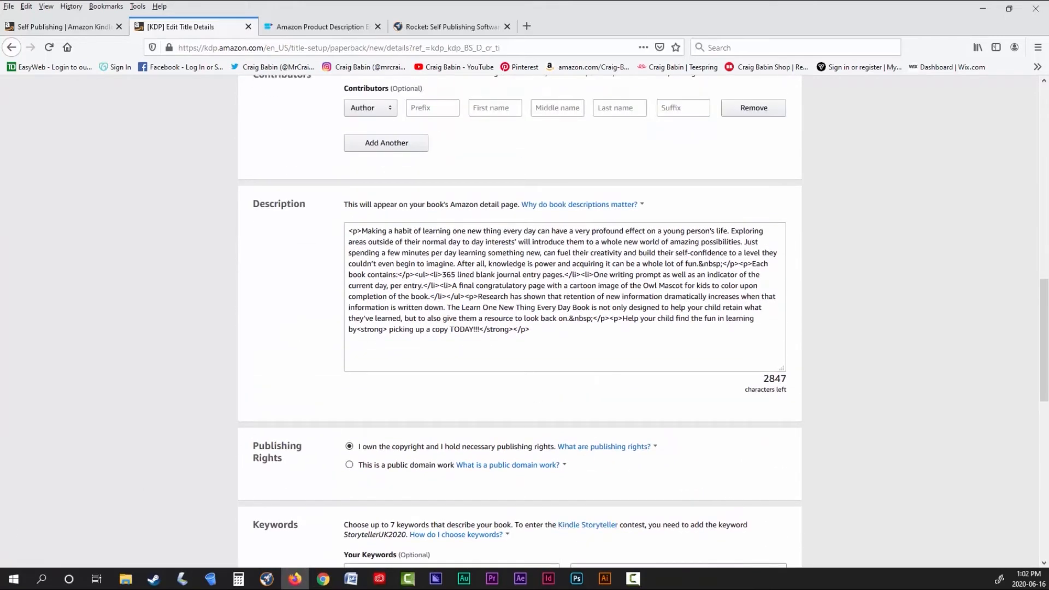
pyautogui.scroll(4, 236, 348)
pyautogui.scroll(8, 236, 348)
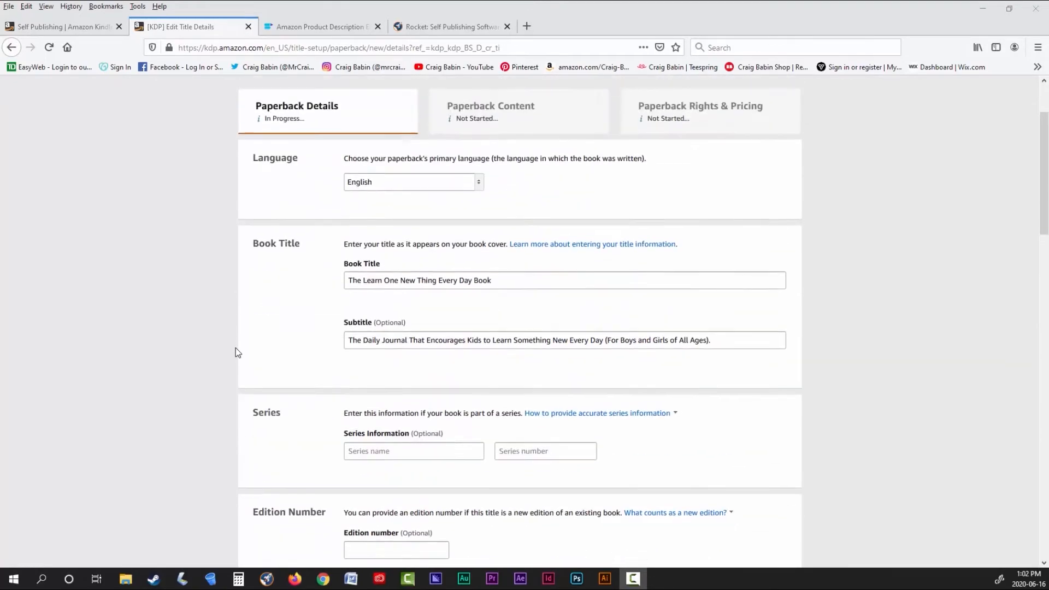
pyautogui.scroll(-14, 237, 353)
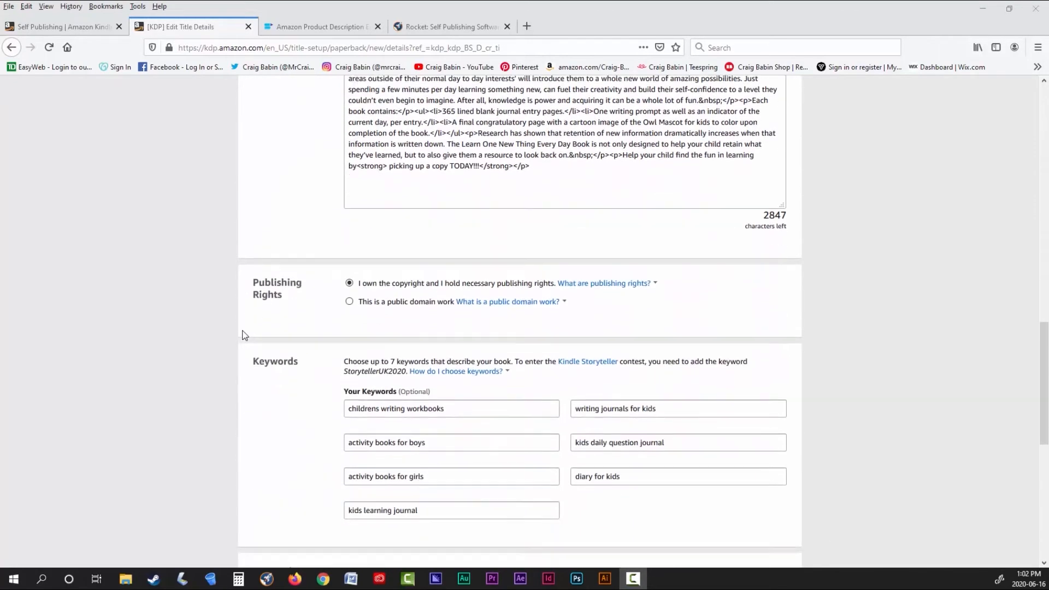
pyautogui.scroll(-8, 245, 335)
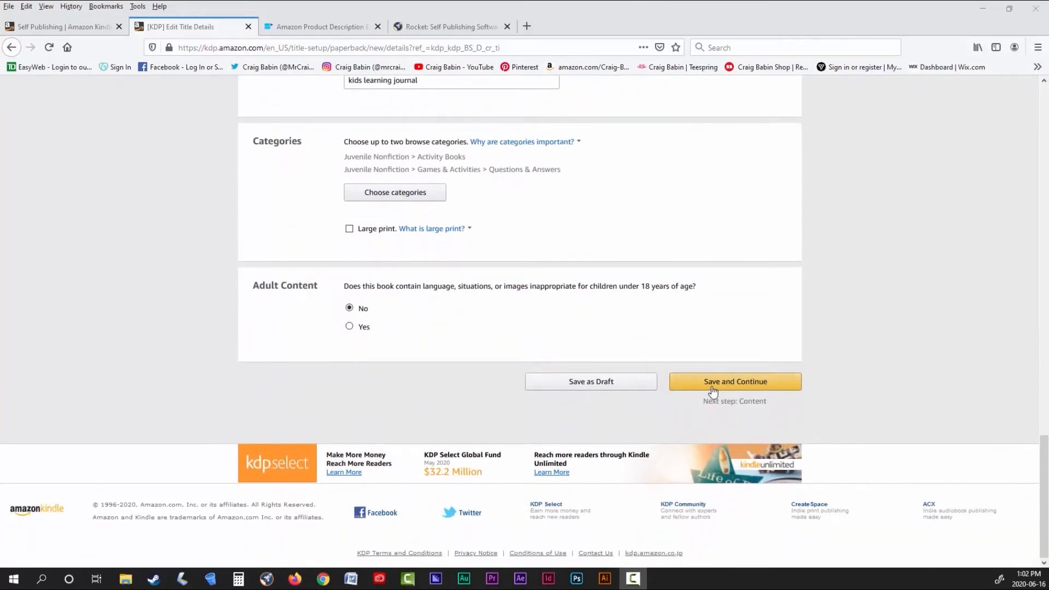
pyautogui.click(712, 389)
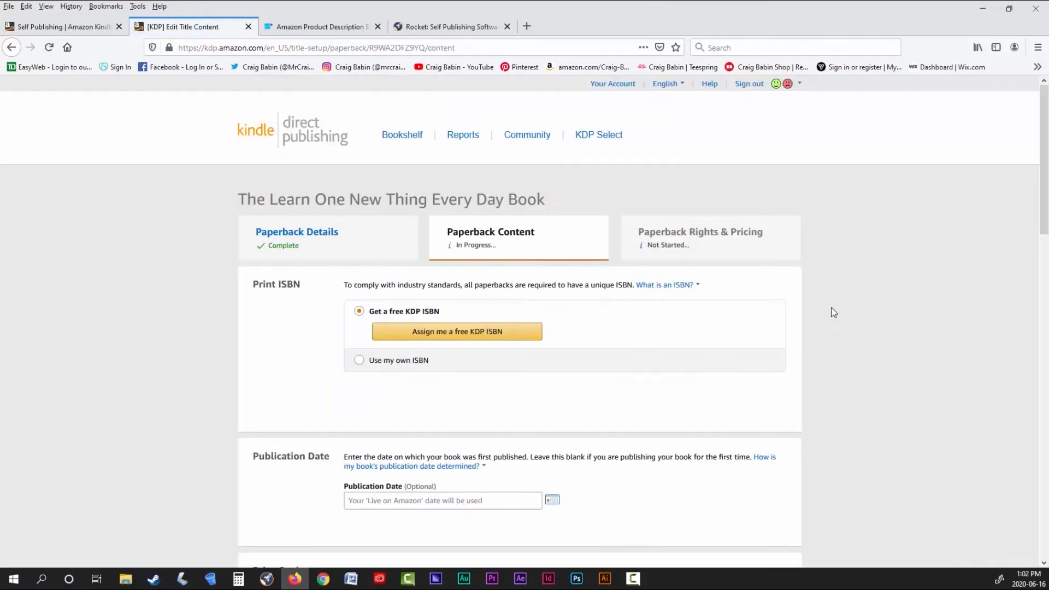
pyautogui.scroll(-2, 834, 295)
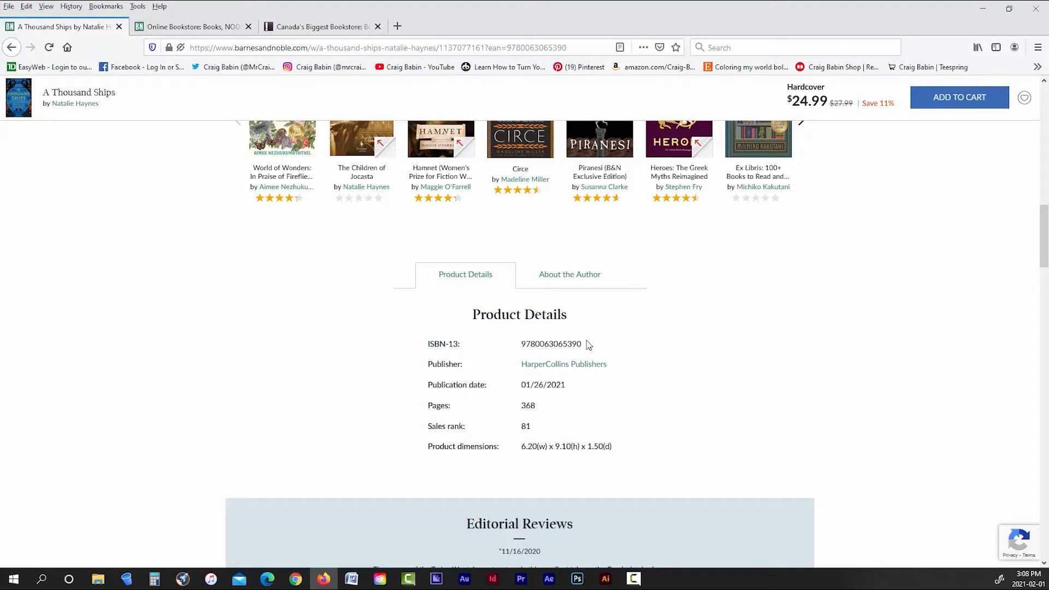
# - Highlight the ISBN-13 in Barnes & Noble's product details, then view the Indigo bookstore example
pyautogui.moveTo(585, 344); pyautogui.dragTo(519, 345)
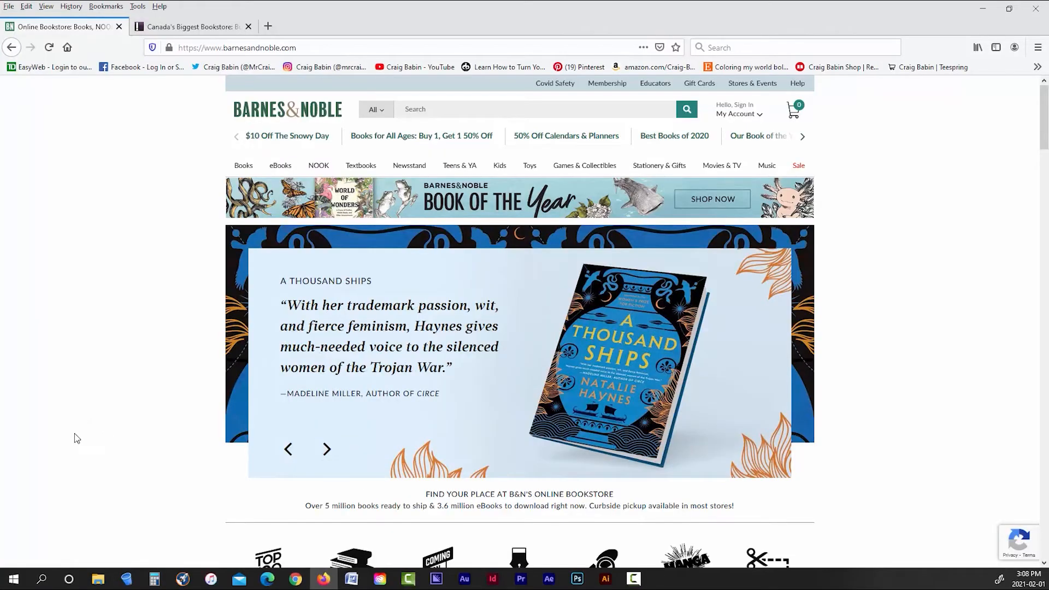
pyautogui.click(208, 26)
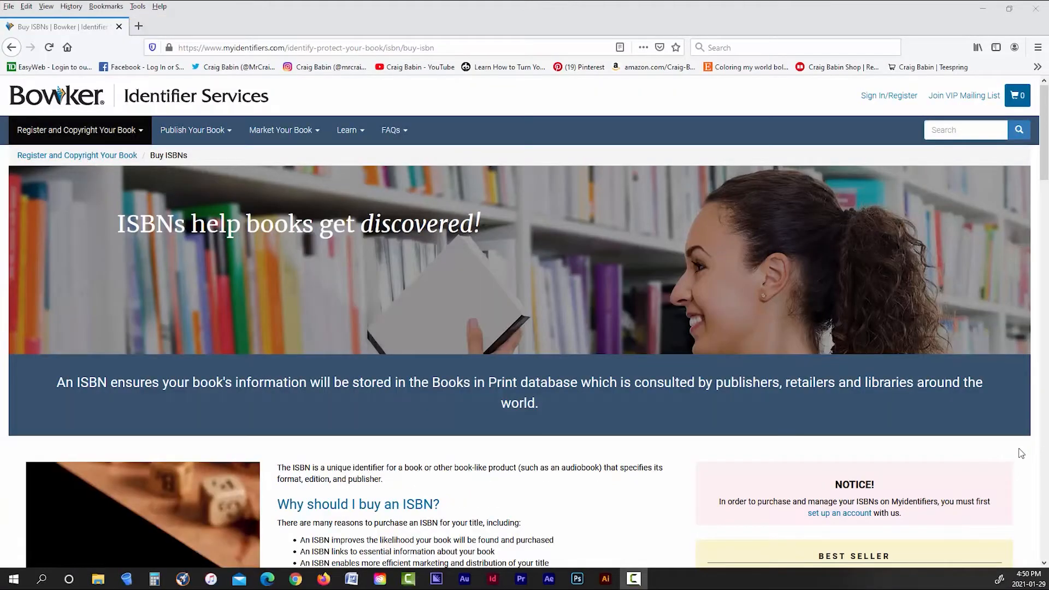
# - Bring the Firefox window with ISBN Canada's Manage Logbook into view and maximize it
pyautogui.middleClick(1019, 448)
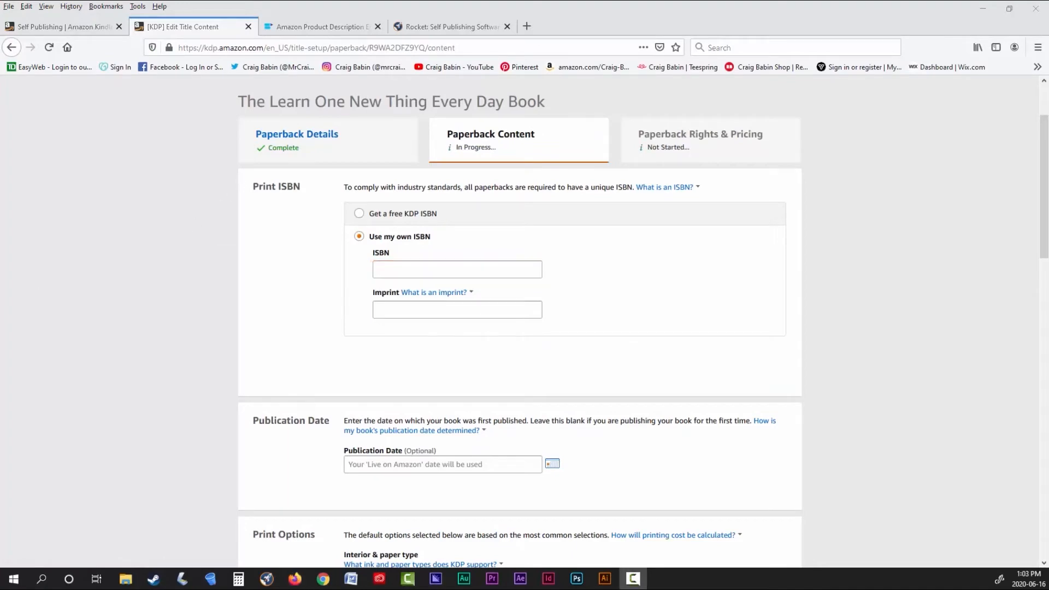
pyautogui.moveTo(0, 164); pyautogui.dragTo(712, 1)
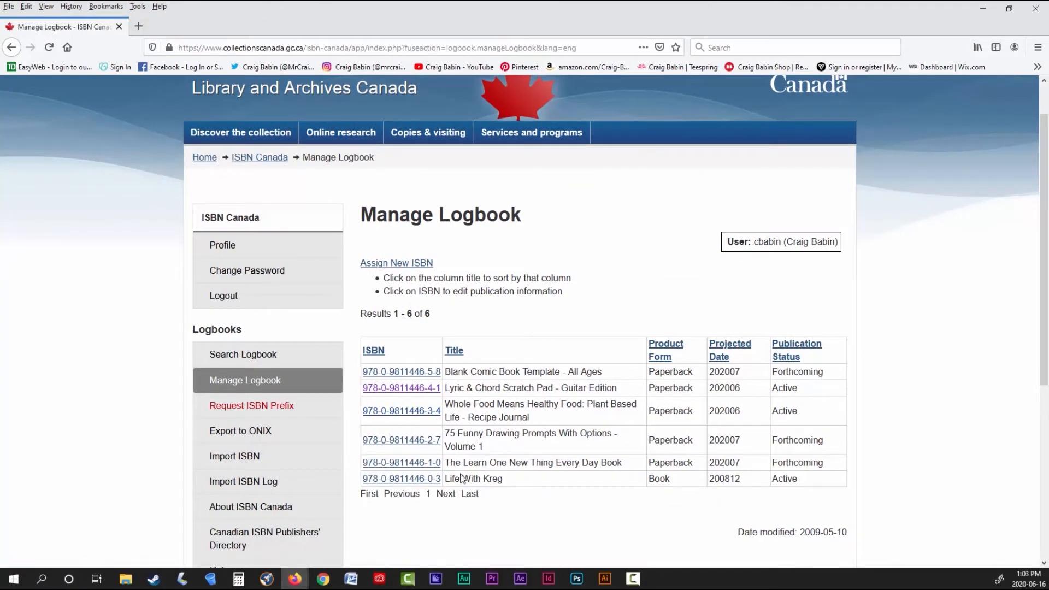
pyautogui.click(434, 463)
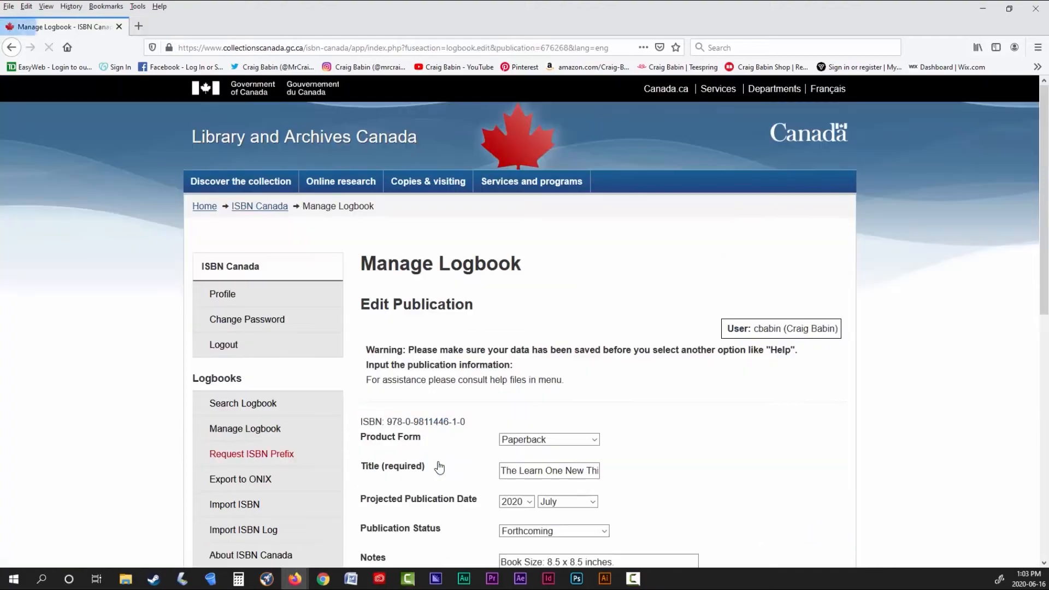
pyautogui.scroll(-10, 456, 416)
pyautogui.scroll(10, 456, 391)
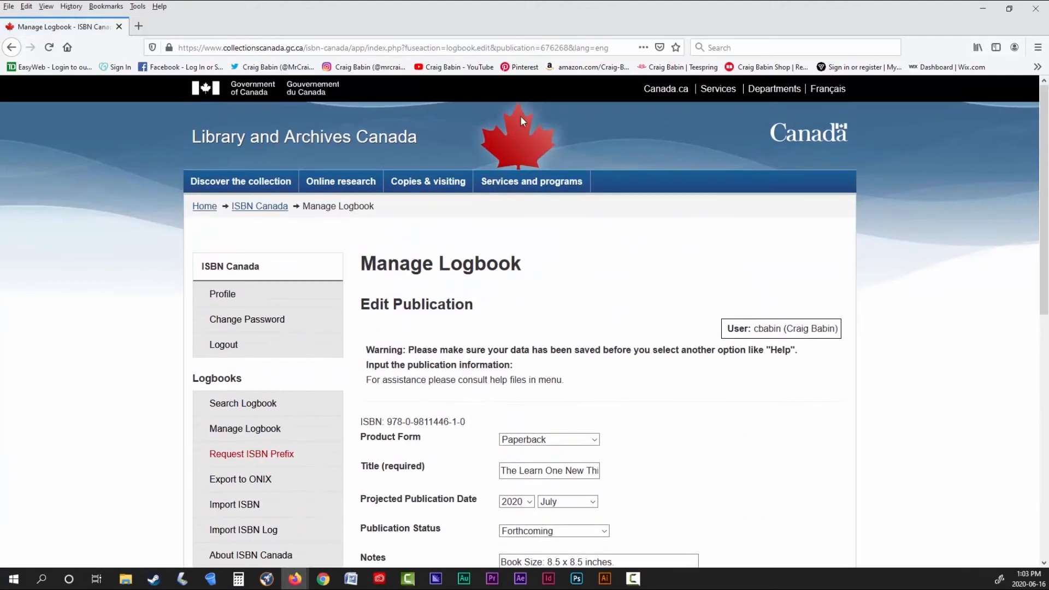
pyautogui.scroll(-1, 536, 335)
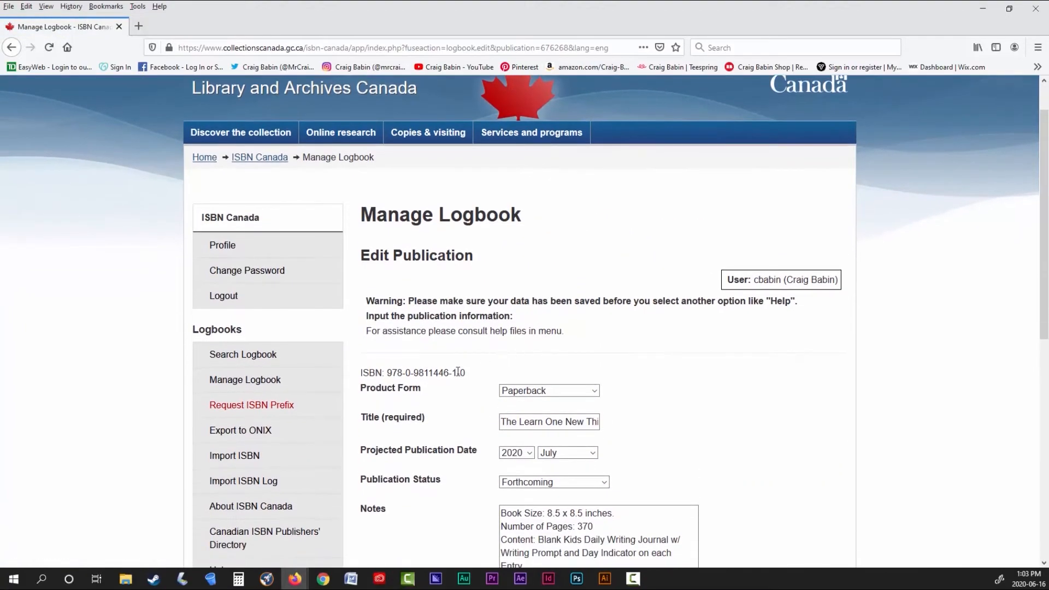
pyautogui.moveTo(465, 374); pyautogui.dragTo(387, 373)
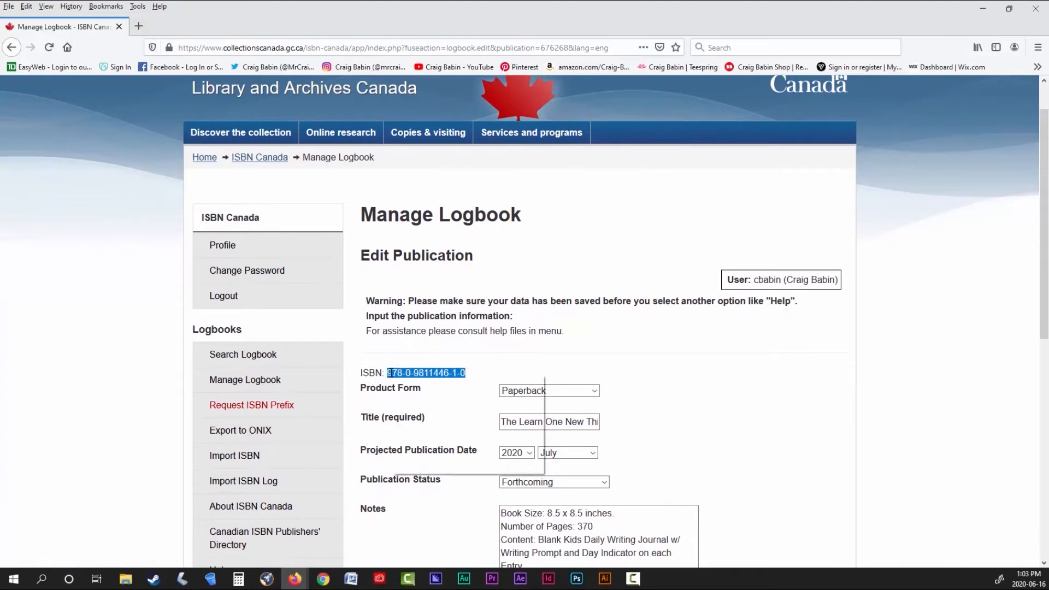
pyautogui.rightClick(405, 376)
pyautogui.click(414, 382)
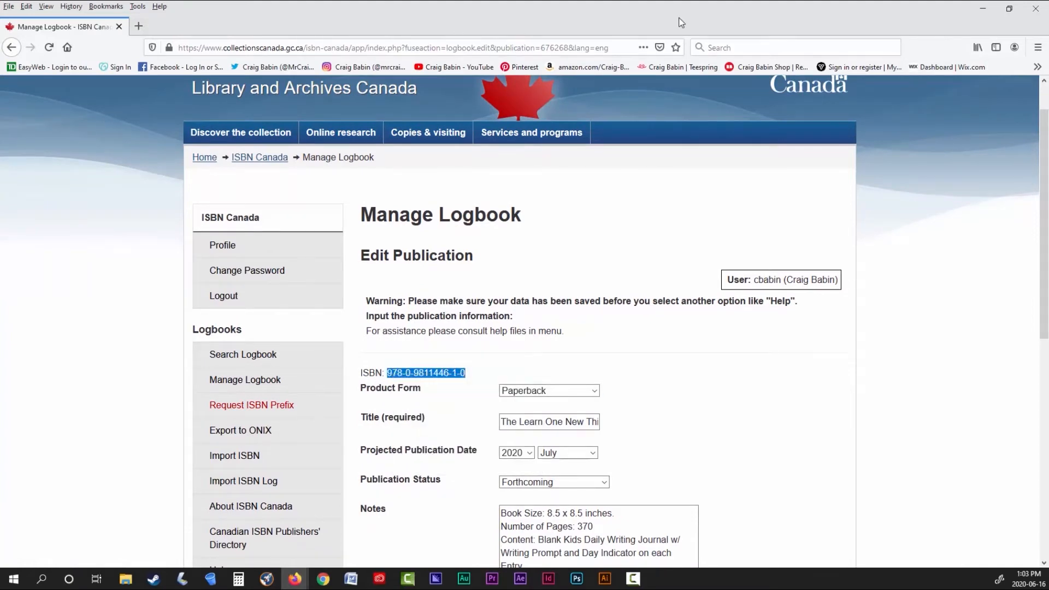
pyautogui.click(982, 8)
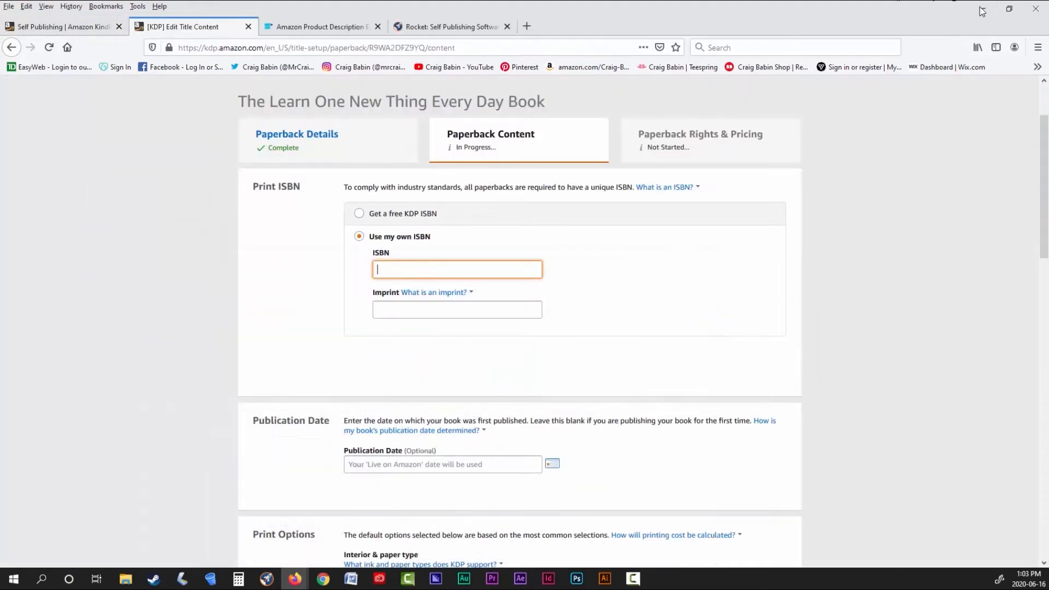
pyautogui.rightClick(429, 268)
pyautogui.click(465, 321)
pyautogui.click(447, 309)
pyautogui.scroll(-2, 426, 194)
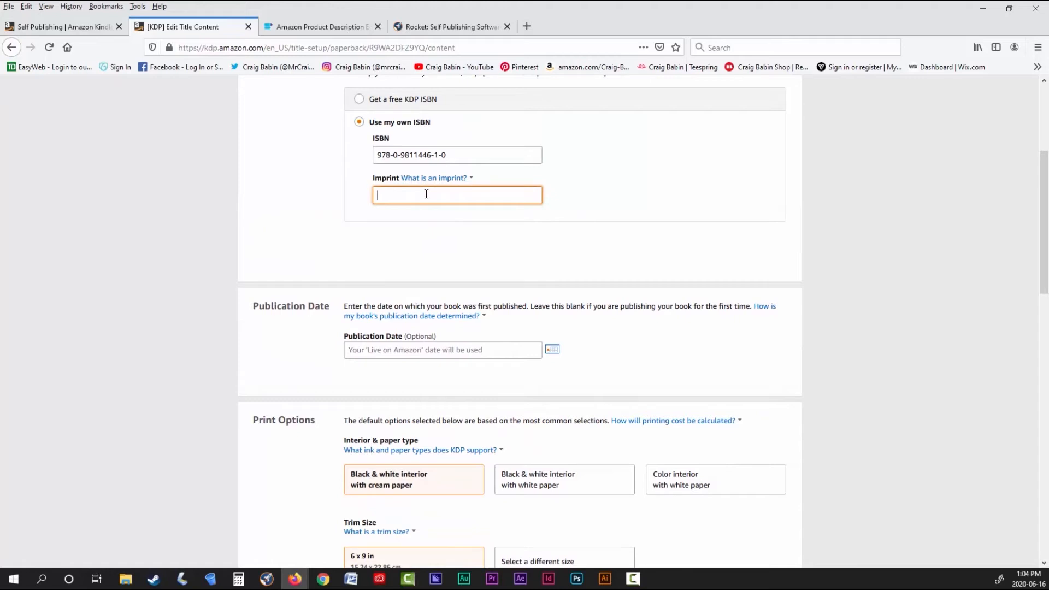
pyautogui.write('aig Babin Books')
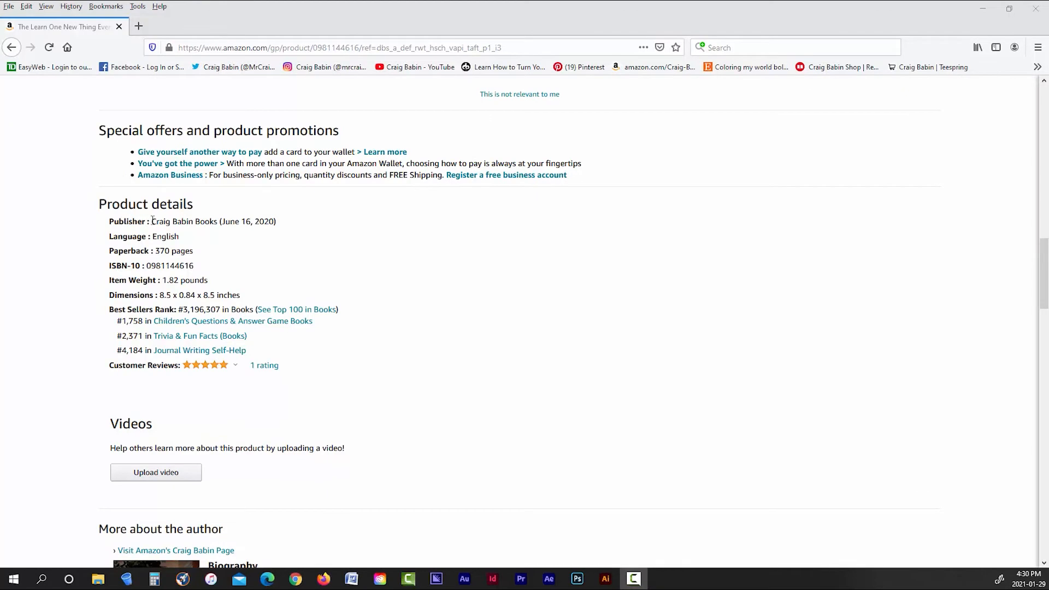
pyautogui.moveTo(153, 220); pyautogui.dragTo(227, 225)
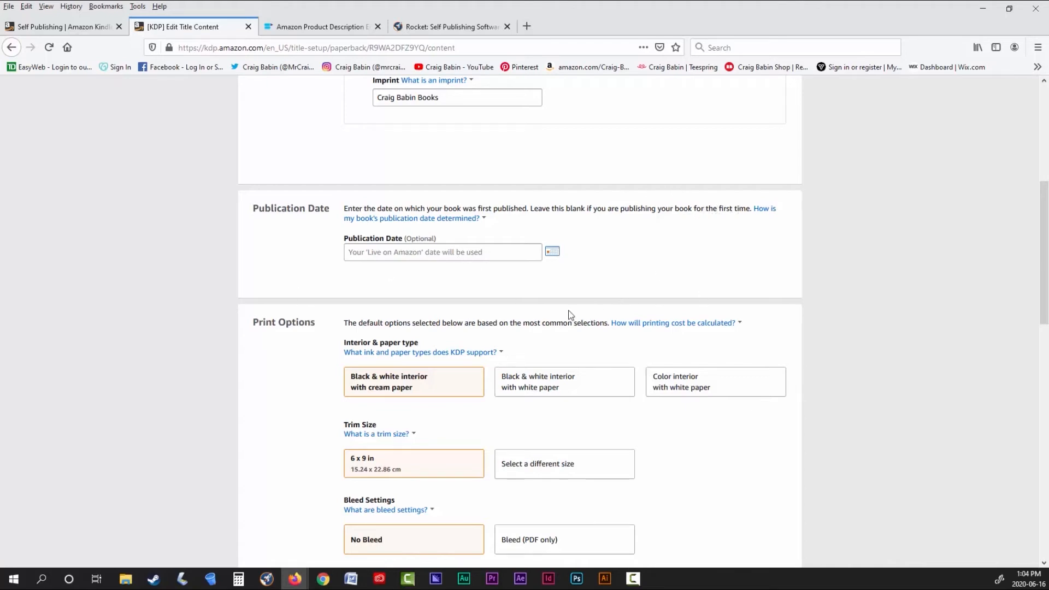
pyautogui.scroll(-2, 487, 345)
pyautogui.scroll(-1, 487, 346)
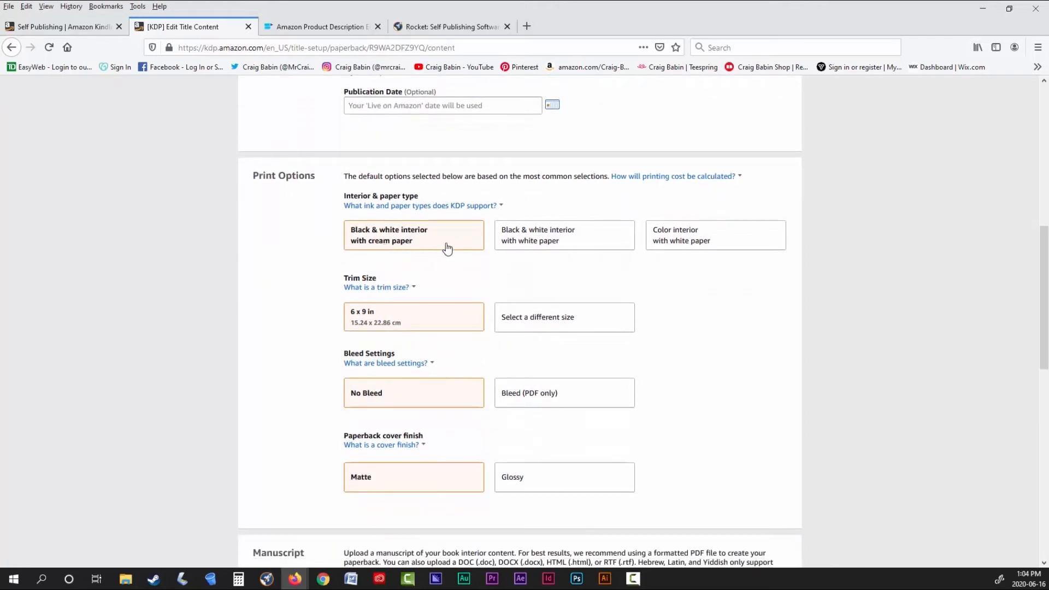
# - Choose a black & white interior on white paper and check the page size in InDesign's Document Setup
pyautogui.click(525, 242)
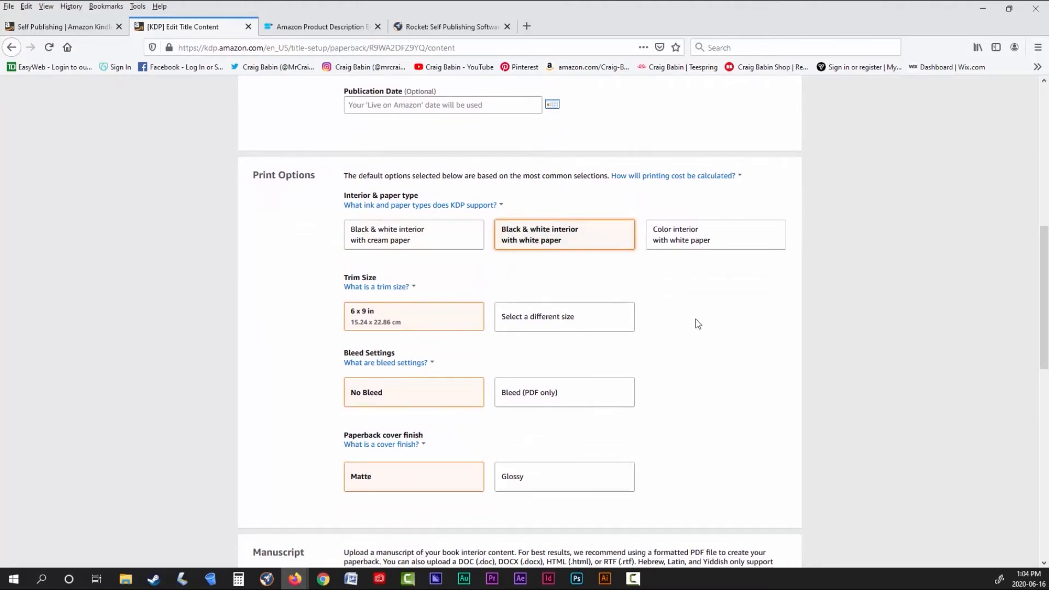
pyautogui.scroll(-1, 697, 323)
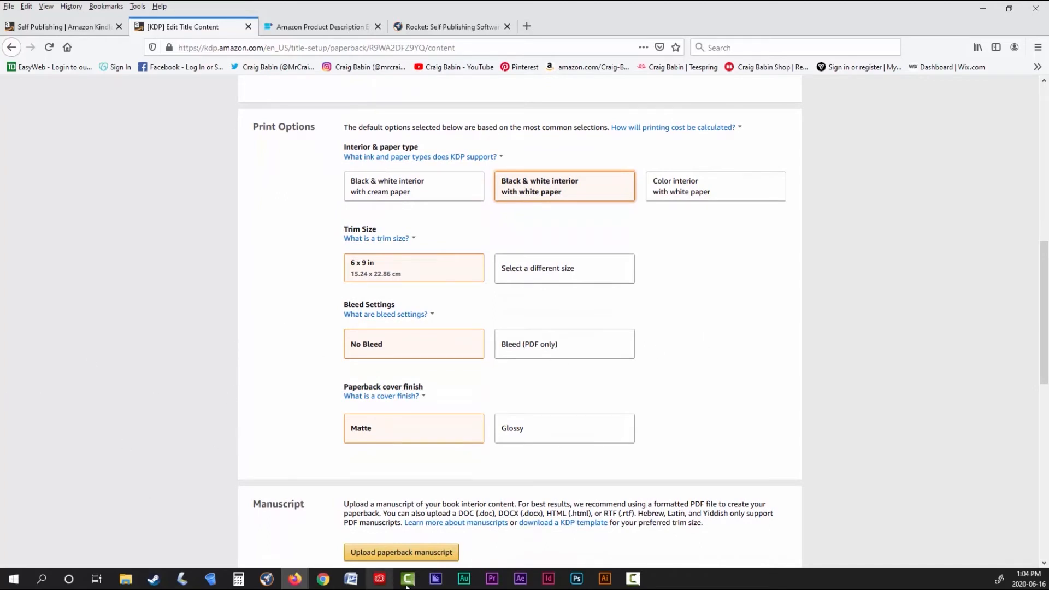
pyautogui.click(549, 579)
pyautogui.click(52, 9)
pyautogui.click(103, 296)
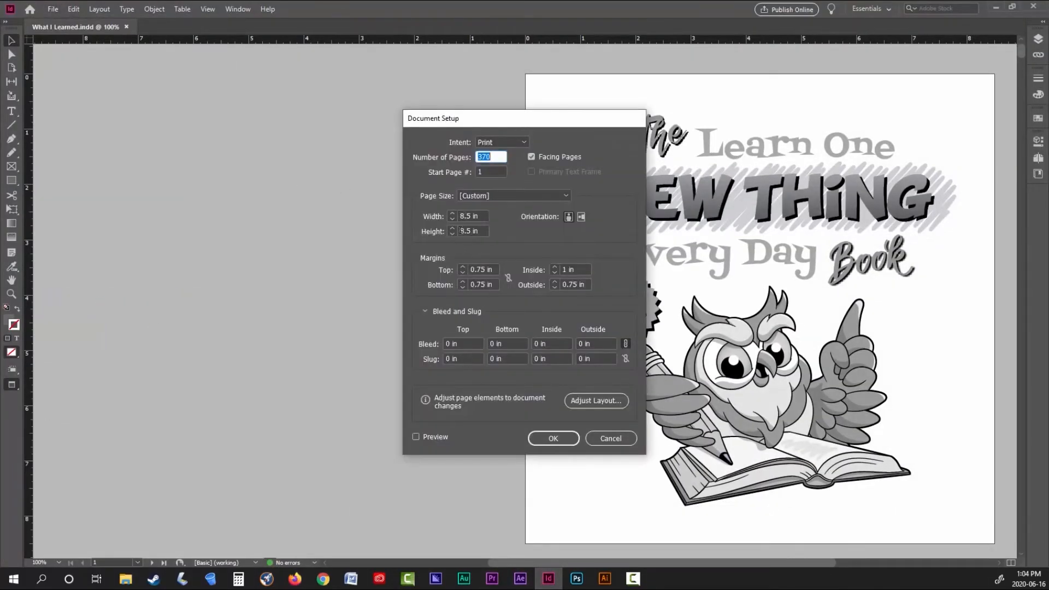
pyautogui.click(550, 438)
# - Set the paperback trim size to 8.5 x 8.5 in and the cover finish to Glossy
pyautogui.click(995, 7)
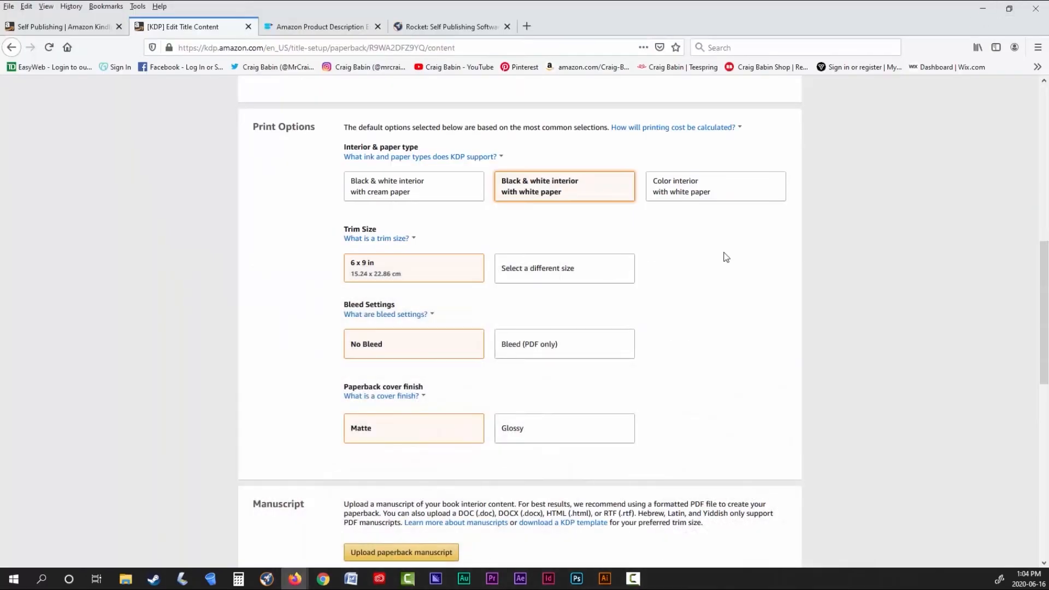
pyautogui.click(514, 272)
pyautogui.click(659, 378)
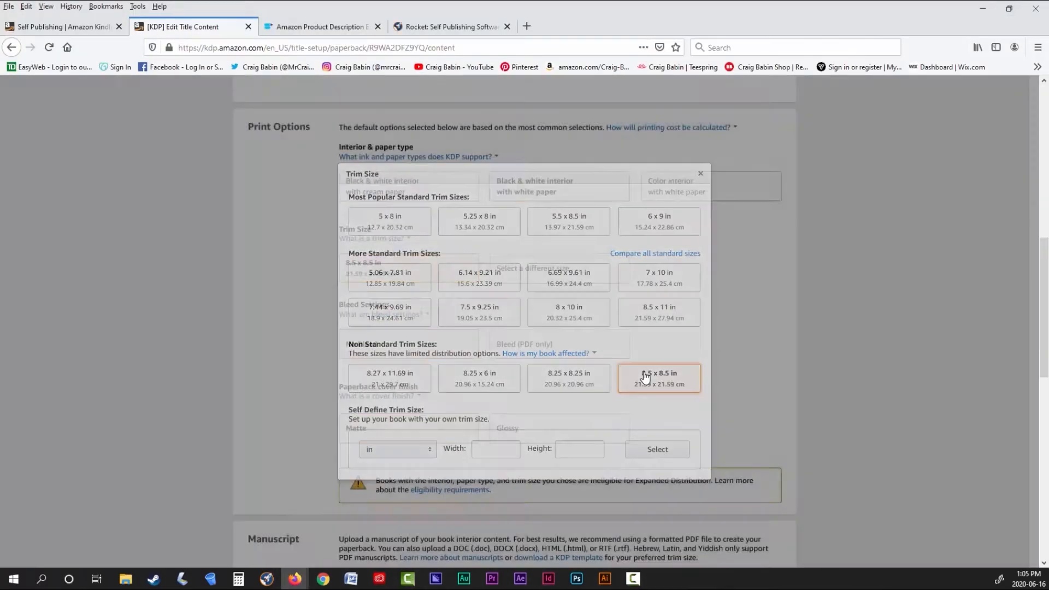
pyautogui.click(385, 314)
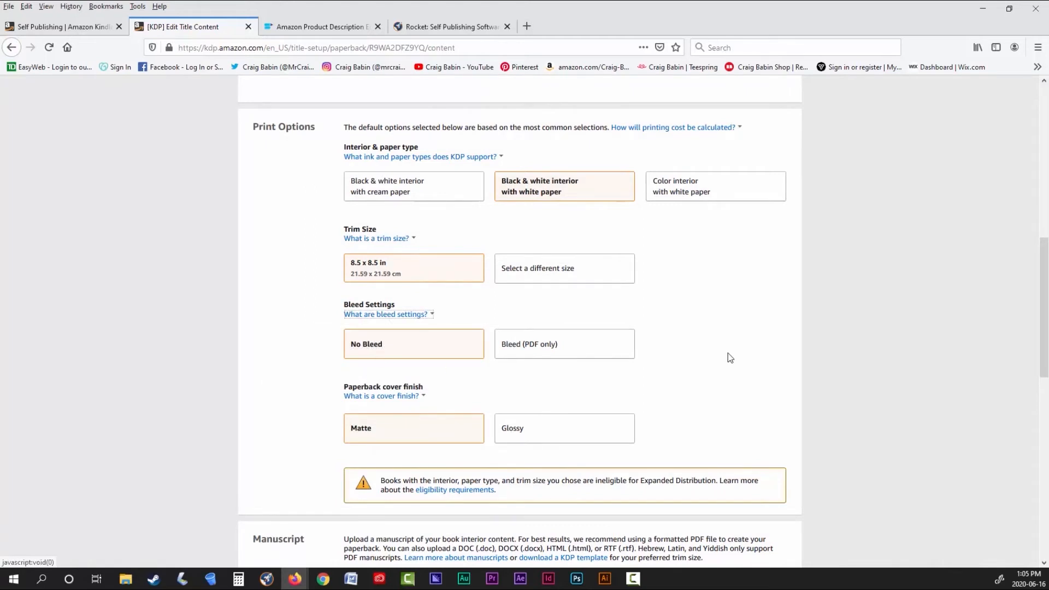
pyautogui.scroll(-3, 727, 353)
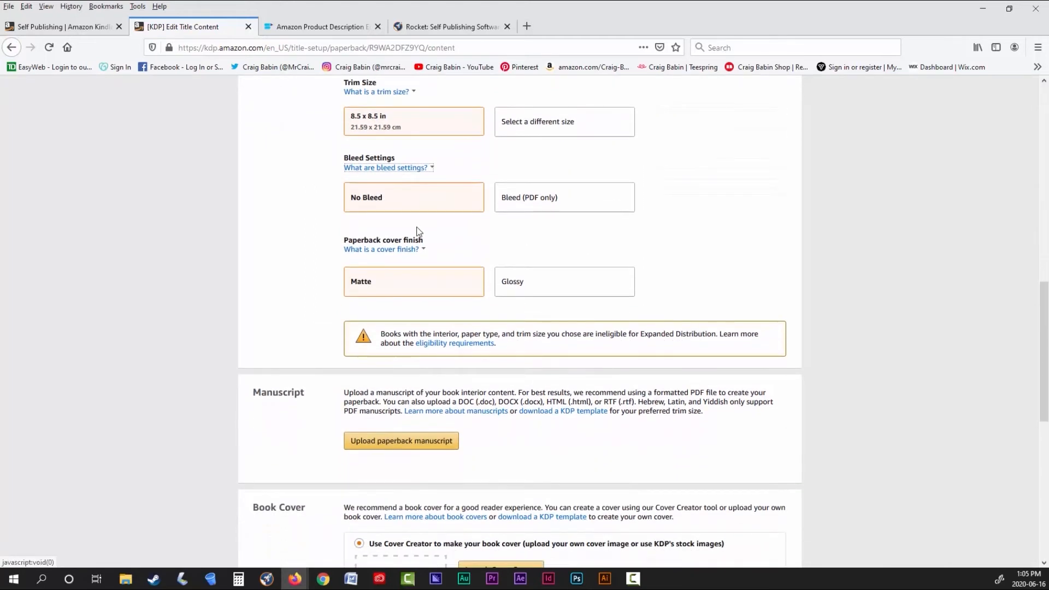
pyautogui.click(523, 284)
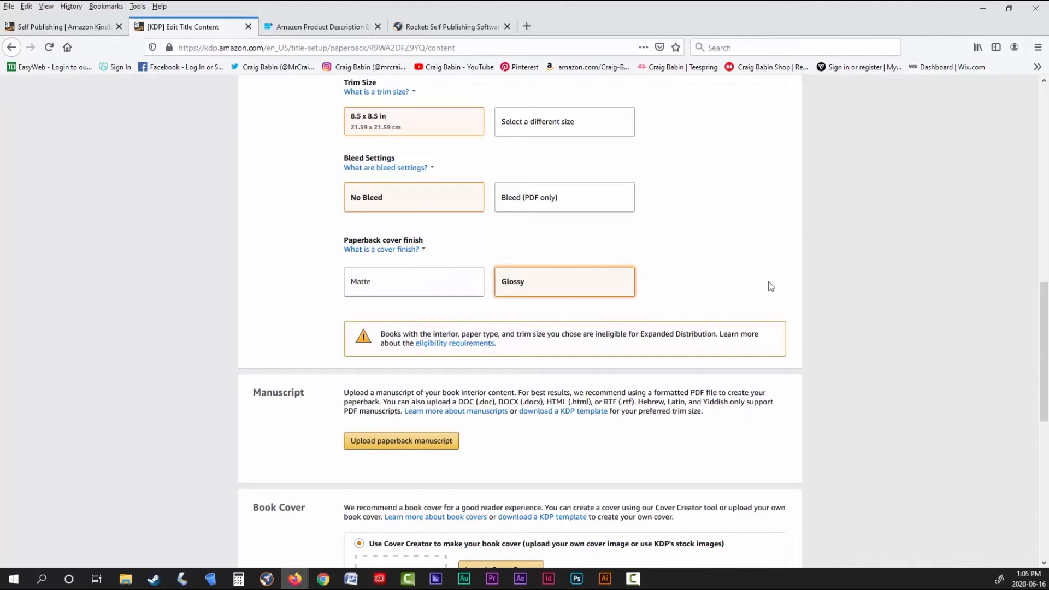
pyautogui.scroll(-5, 770, 284)
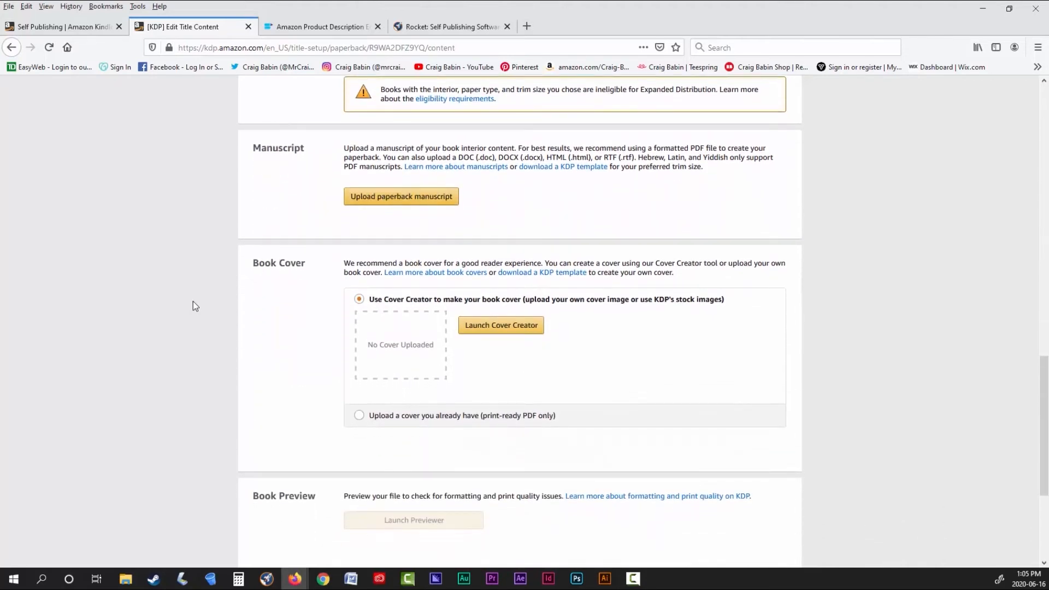
pyautogui.click(543, 579)
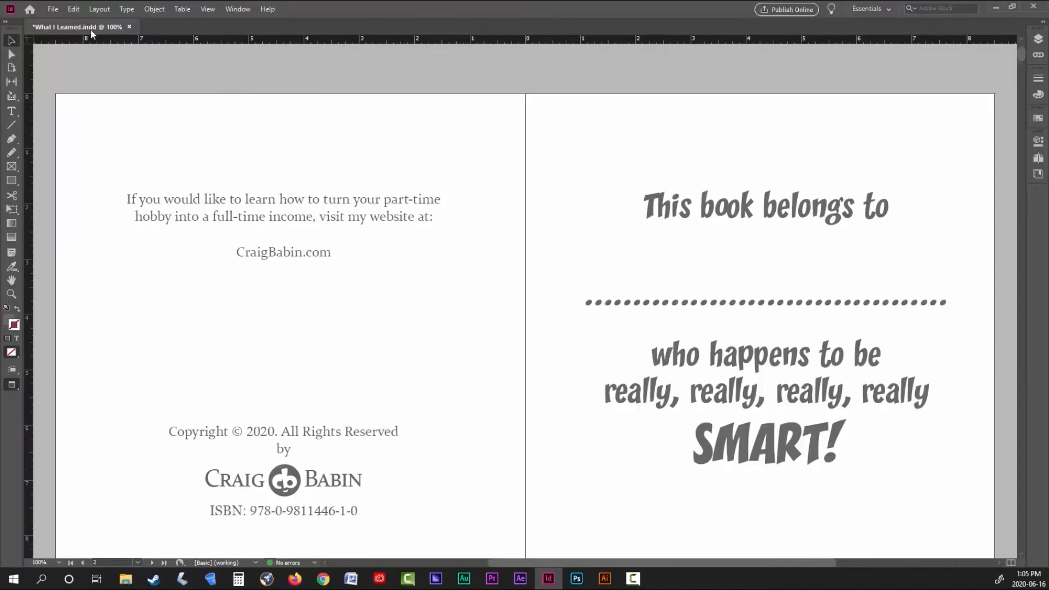
# - Export What I Learned to the New folder as a single-pages PDF with the [Press Quality] preset
pyautogui.click(53, 9)
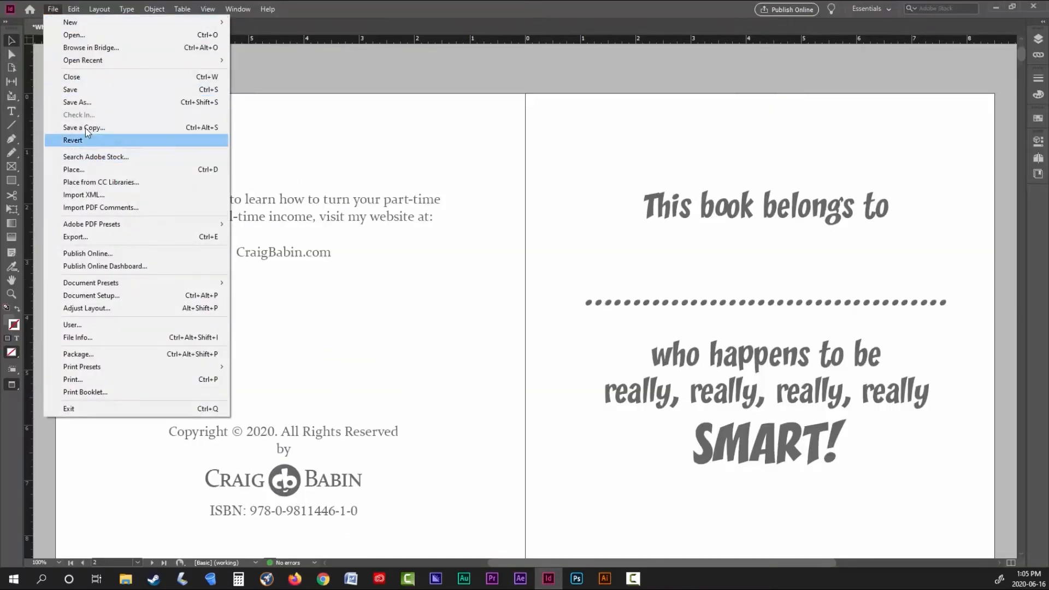
pyautogui.click(87, 236)
pyautogui.doubleClick(468, 221)
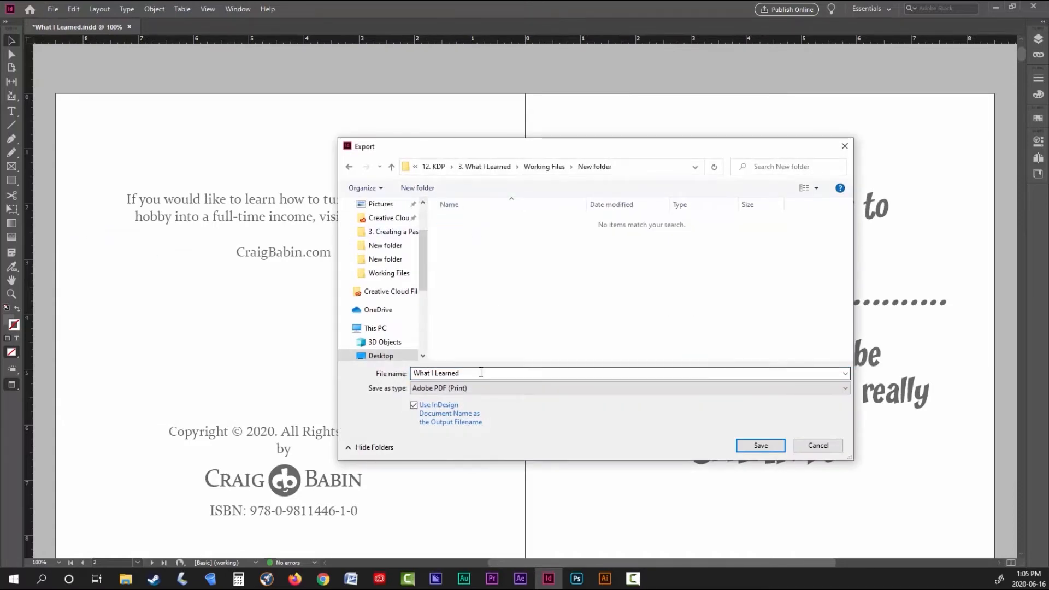
pyautogui.click(759, 446)
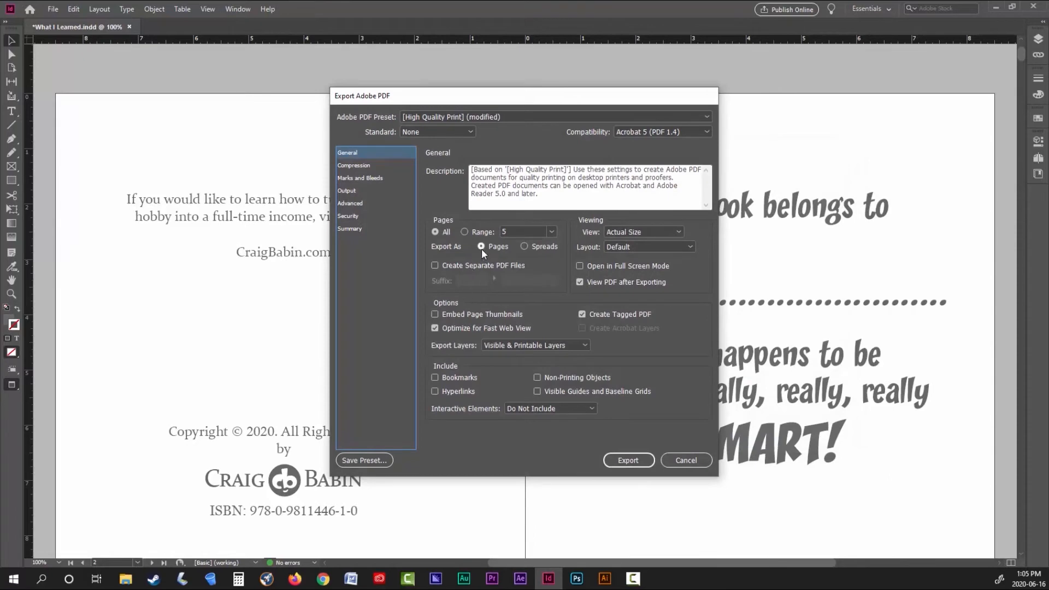
pyautogui.click(524, 246)
pyautogui.click(480, 247)
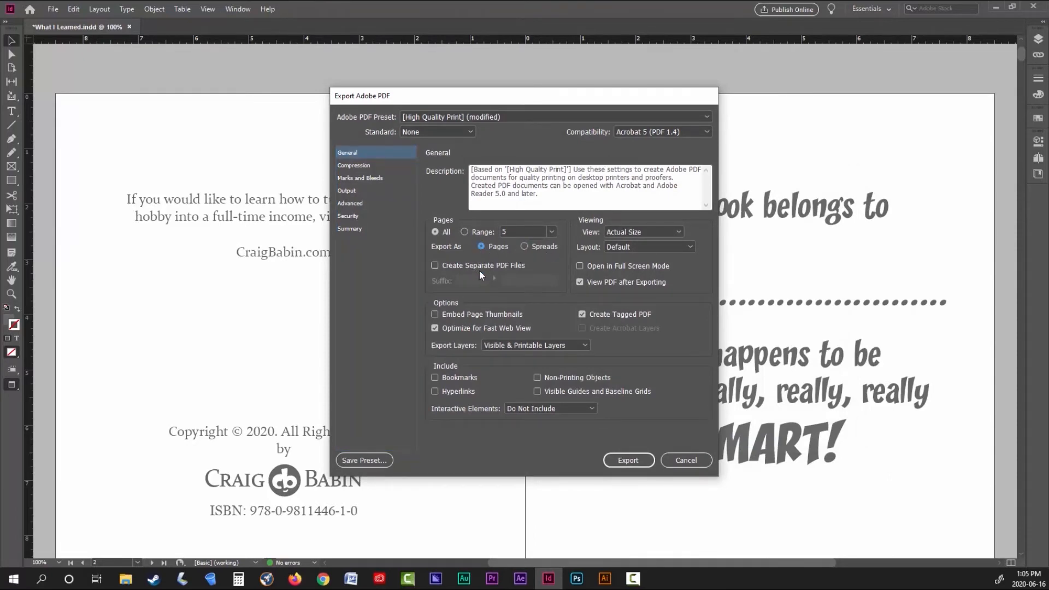
pyautogui.click(705, 116)
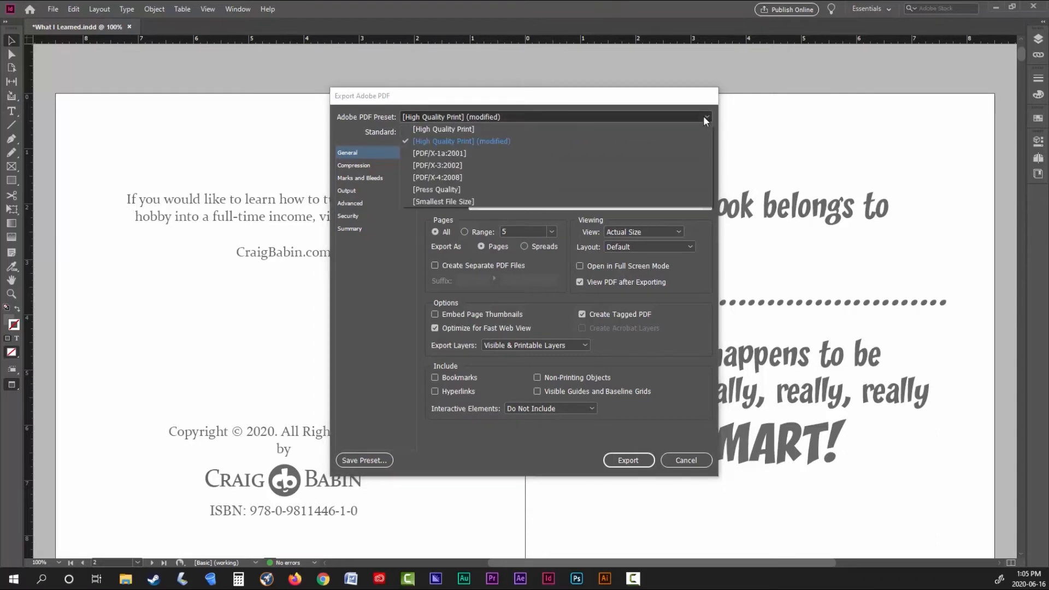
pyautogui.click(432, 189)
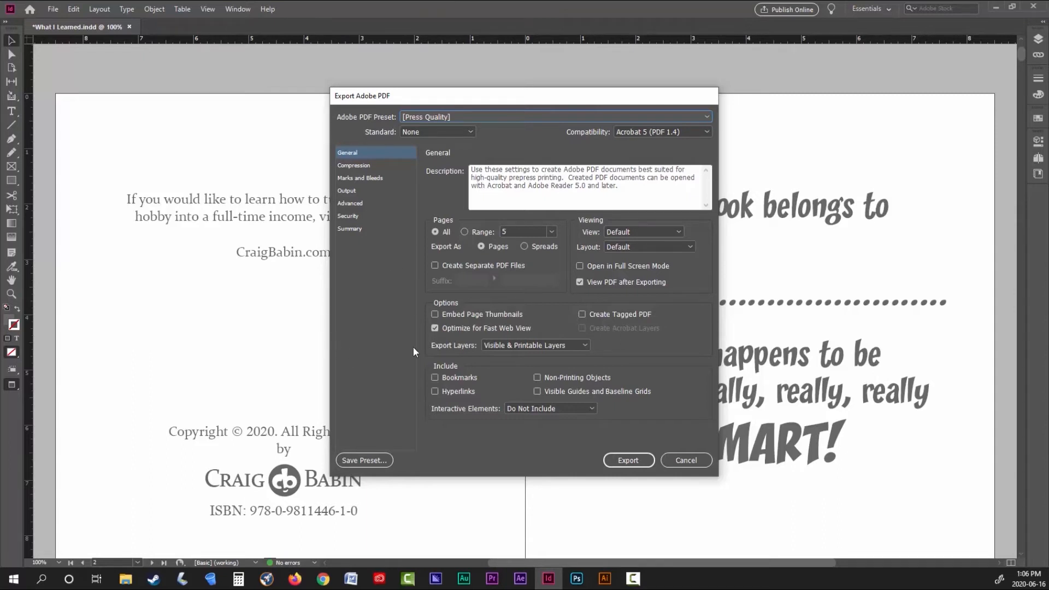
pyautogui.click(627, 460)
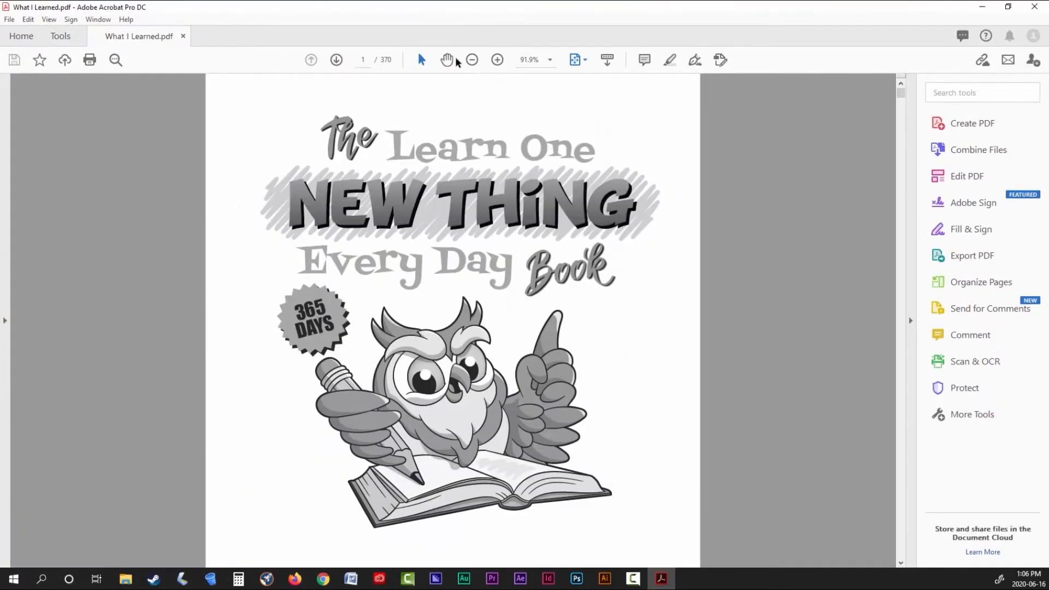
# - Check the exported 370-page What I Learned PDF, close Acrobat, and begin the KDP manuscript upload
pyautogui.scroll(-1, 752, 255)
pyautogui.scroll(1, 751, 255)
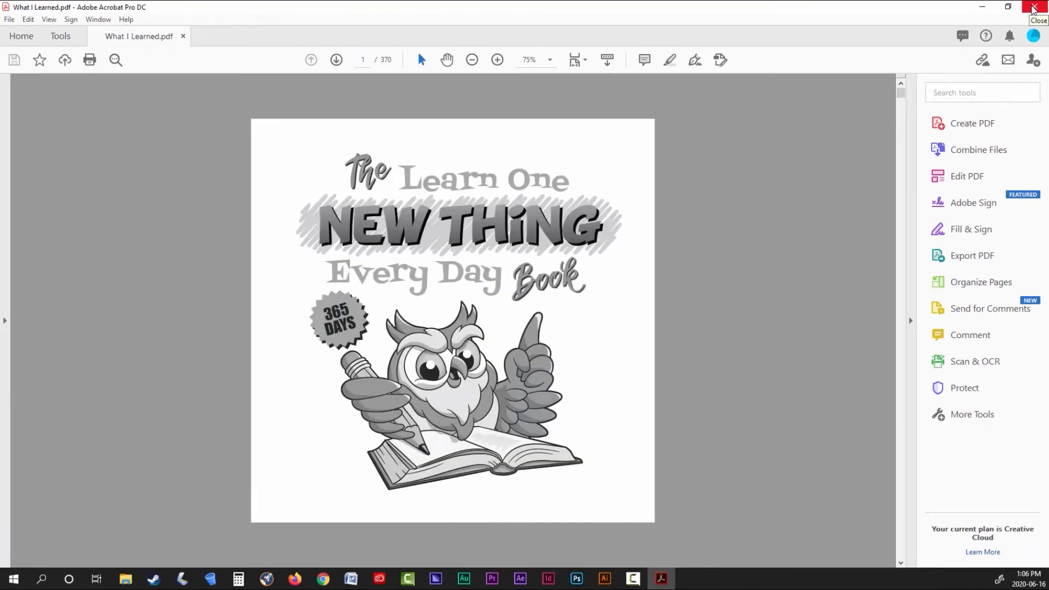
pyautogui.click(1034, 7)
pyautogui.click(385, 197)
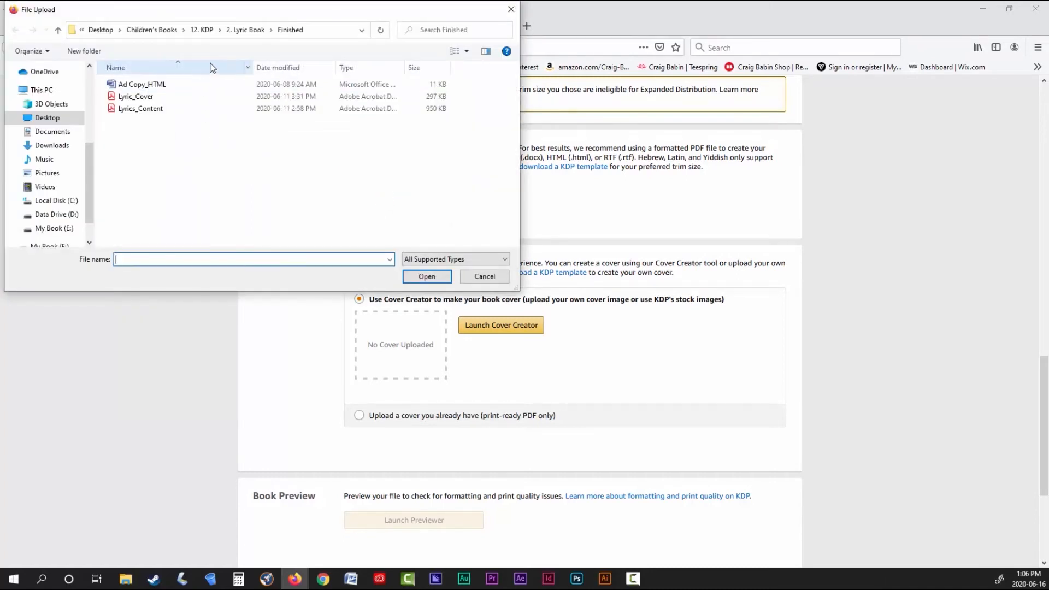
# - Upload Learned_Content from the 12. KDP > 3. What I Learned > Finished folder as the manuscript
pyautogui.click(201, 30)
pyautogui.doubleClick(140, 108)
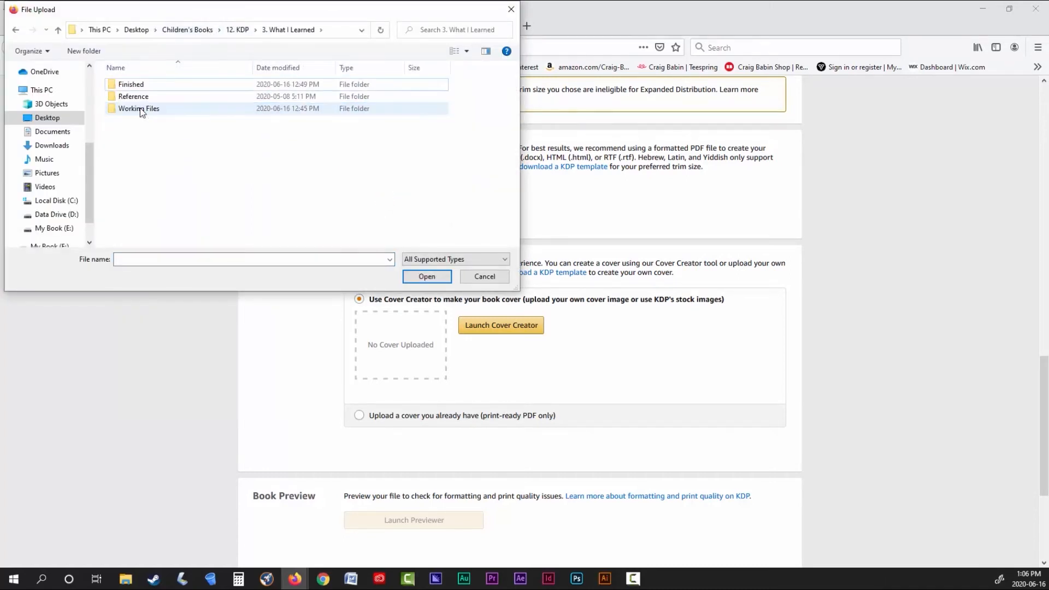
pyautogui.doubleClick(131, 85)
pyautogui.click(147, 97)
pyautogui.click(427, 276)
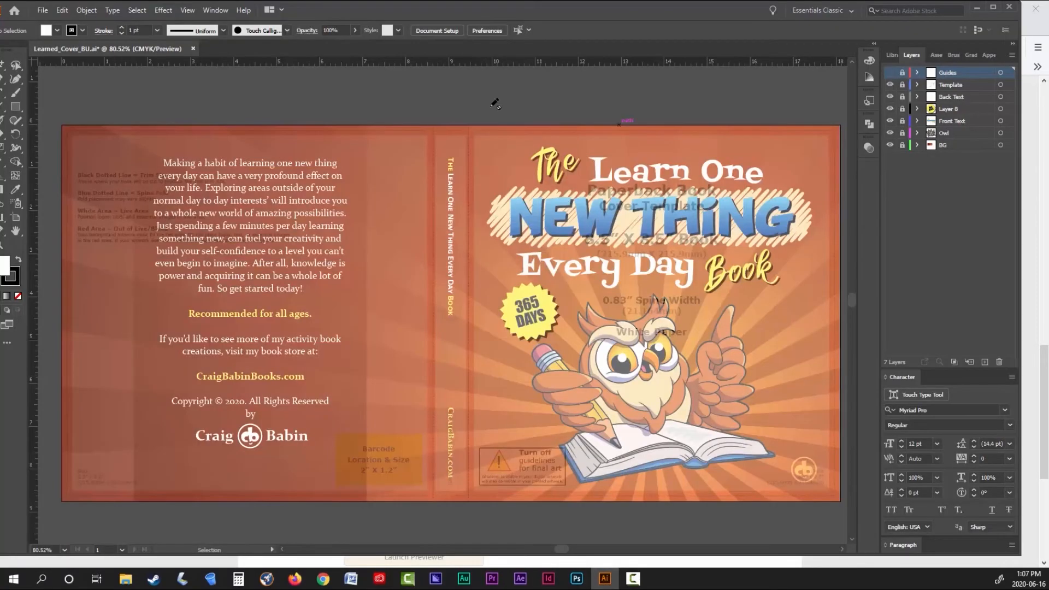
# - Delete the Guides and Template layers from the book cover artwork
pyautogui.click(604, 577)
pyautogui.click(891, 73)
pyautogui.click(998, 362)
pyautogui.click(535, 302)
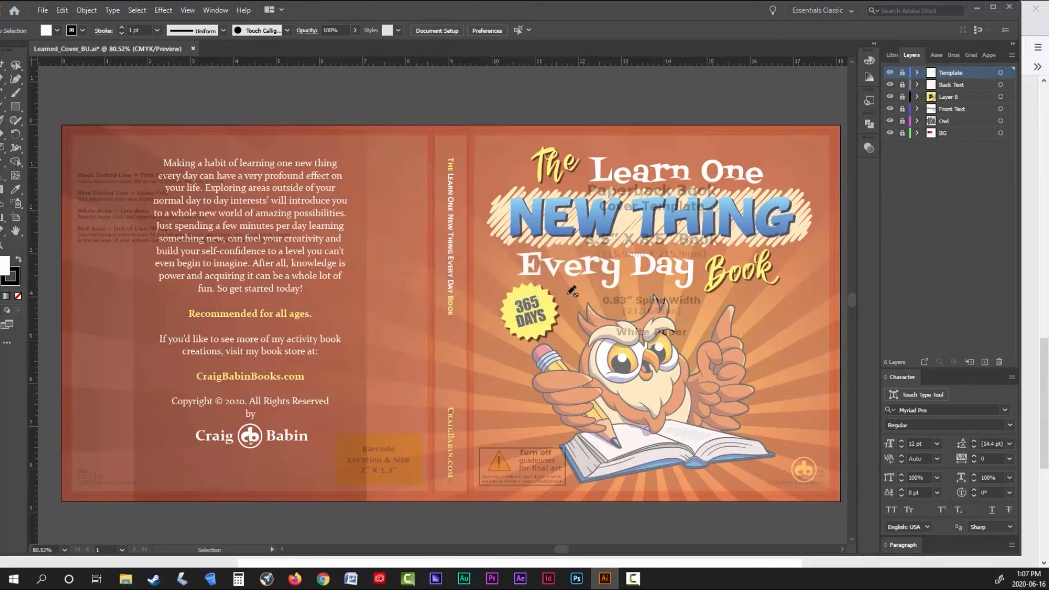
pyautogui.click(890, 73)
pyautogui.click(999, 362)
pyautogui.click(535, 299)
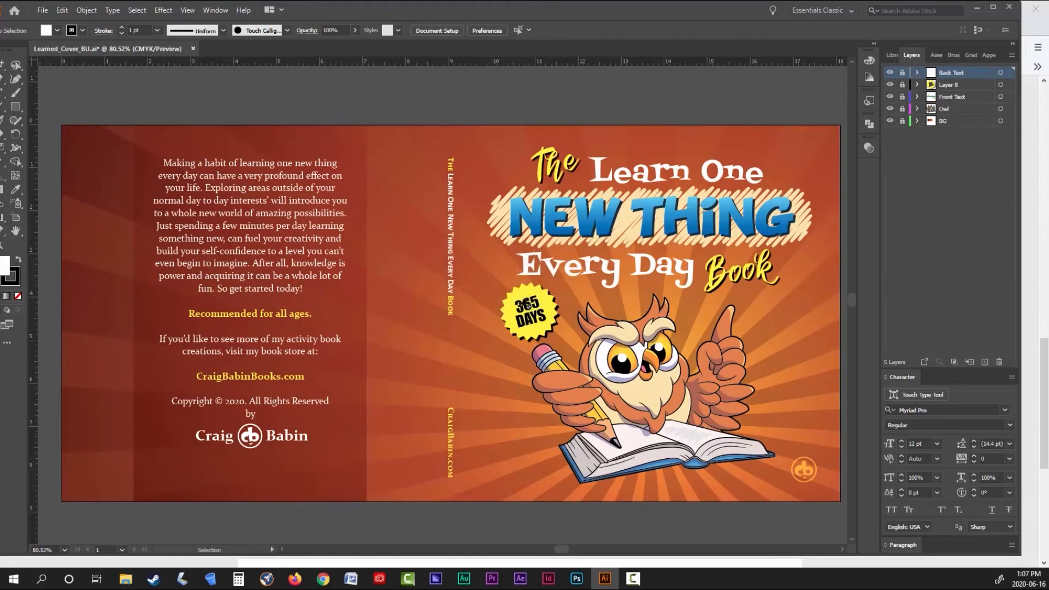
# - Save the cover as Learned_Cover.pdf in the New folder using the [Press Quality] preset
pyautogui.click(52, 10)
pyautogui.click(74, 113)
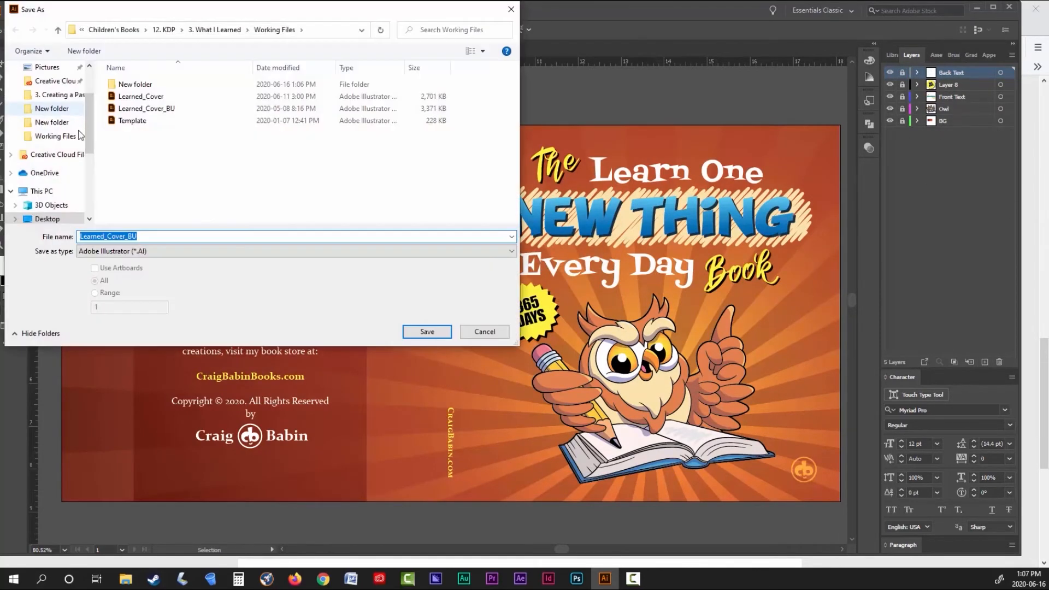
pyautogui.doubleClick(136, 84)
pyautogui.click(118, 250)
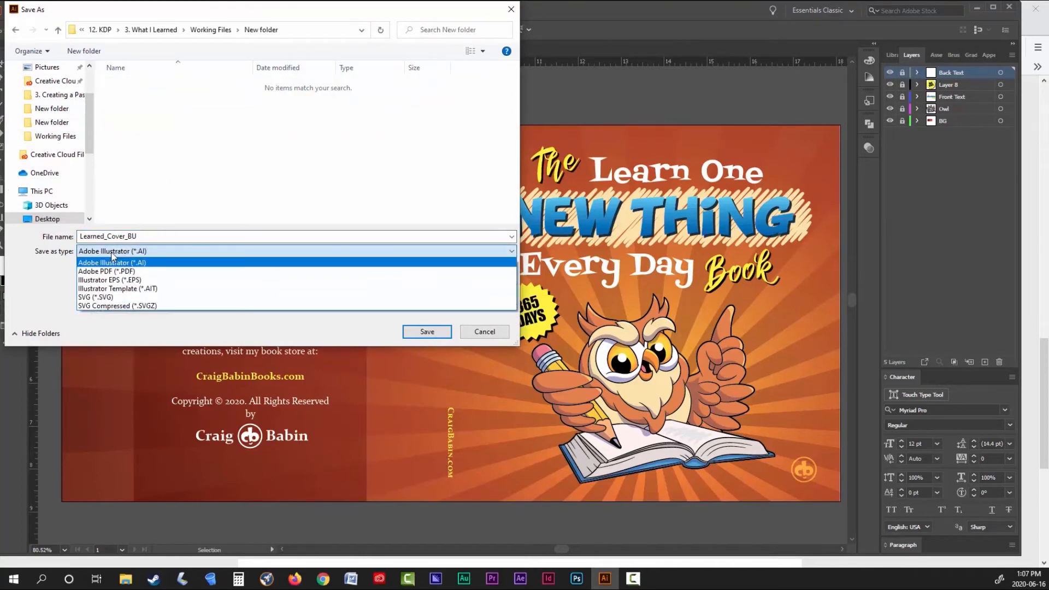
pyautogui.click(117, 271)
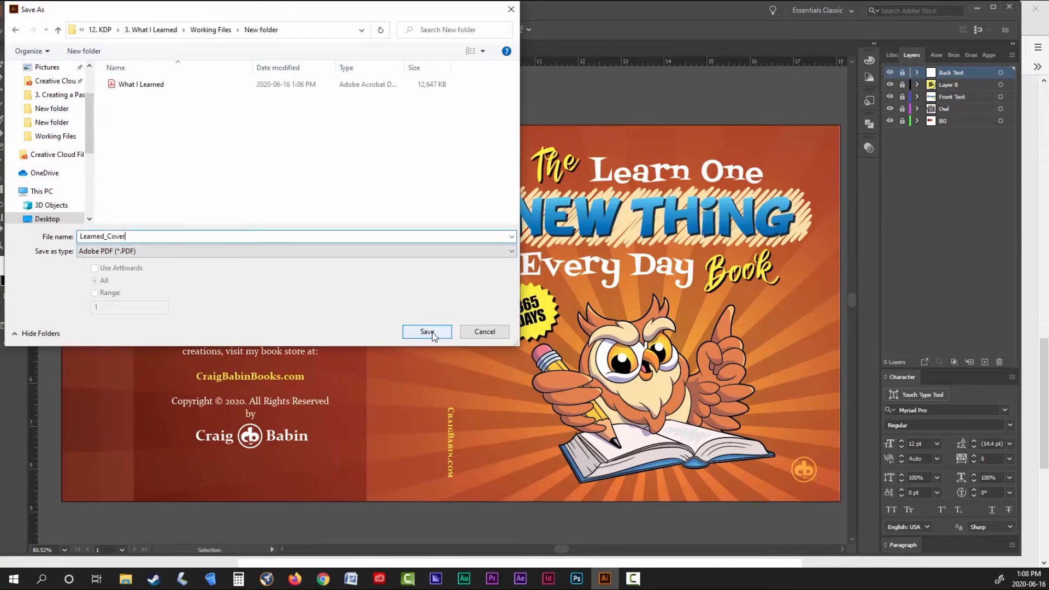
pyautogui.click(427, 332)
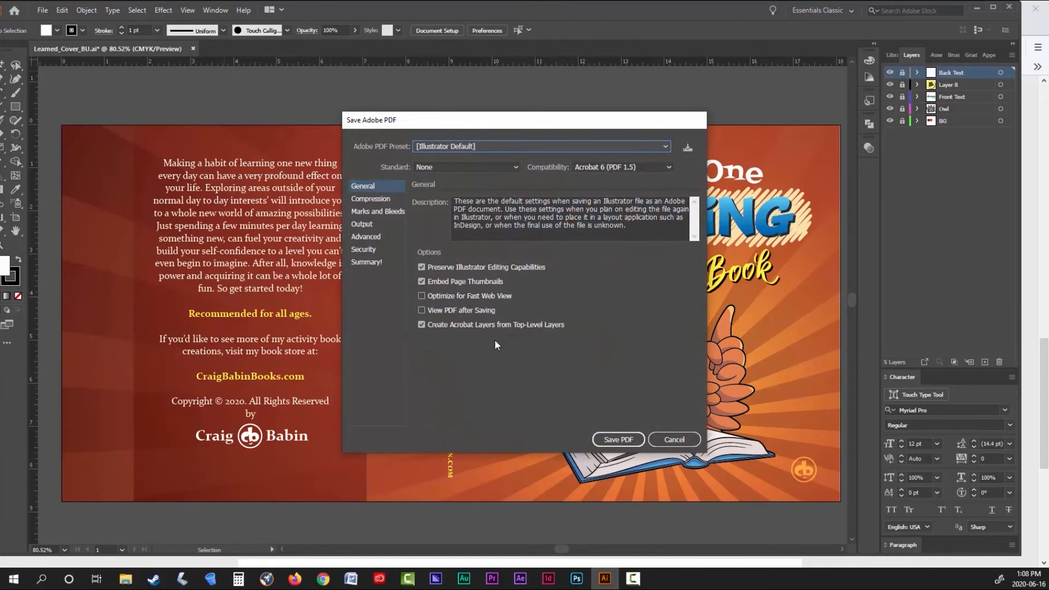
pyautogui.click(628, 146)
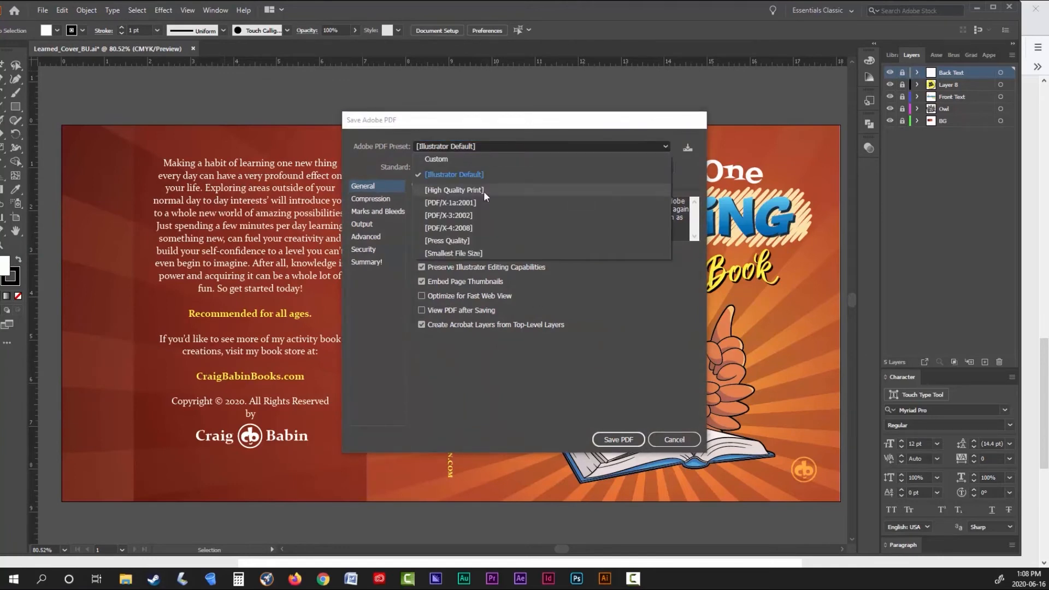
pyautogui.click(462, 240)
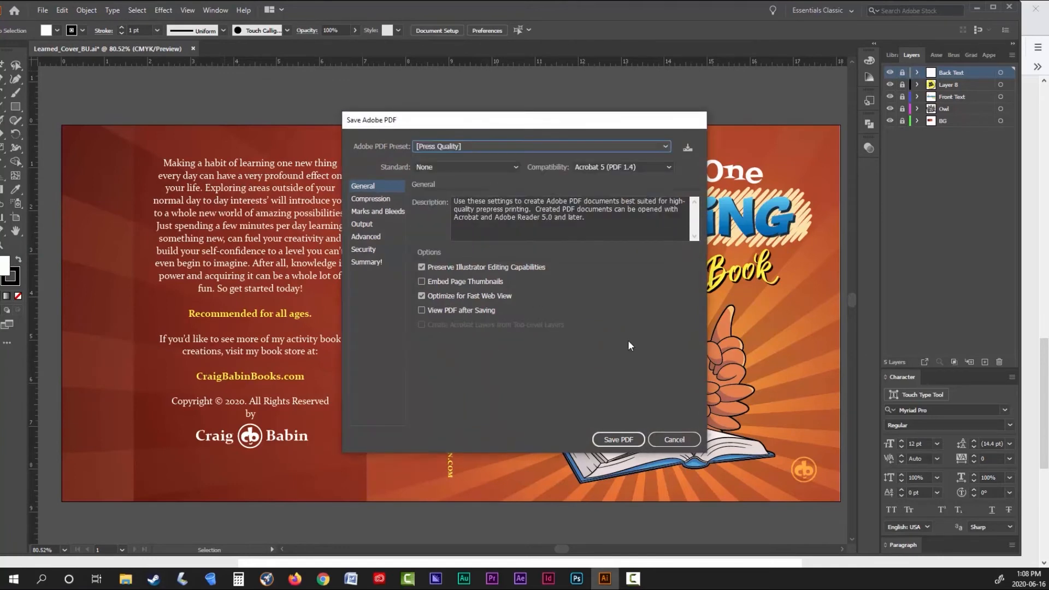
pyautogui.click(610, 440)
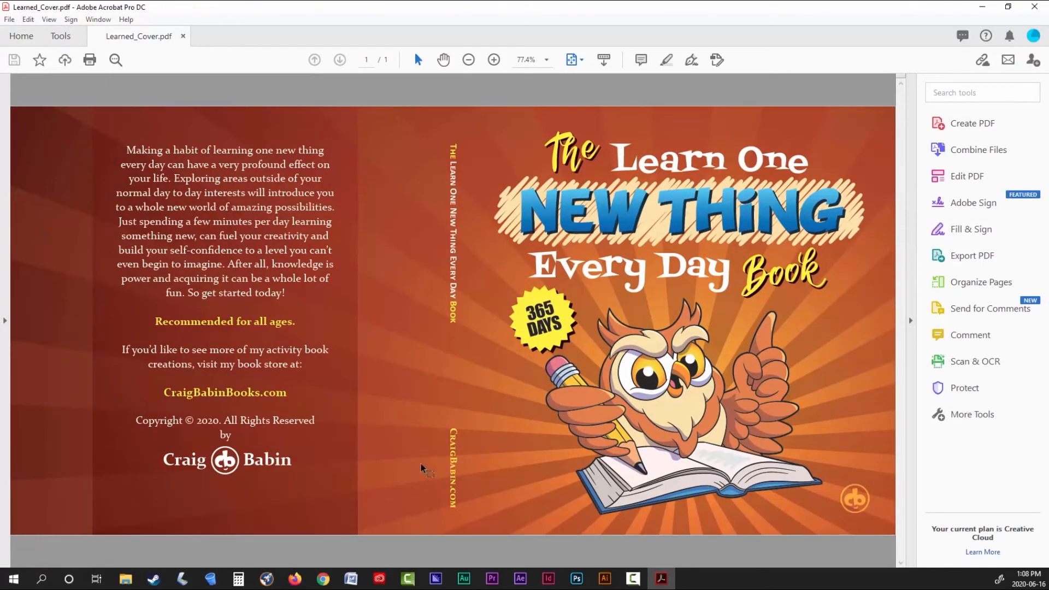
pyautogui.click(982, 6)
# - Upload Learned_Cover as a ready-made cover file and launch the print previewer
pyautogui.scroll(-3, 363, 323)
pyautogui.click(359, 322)
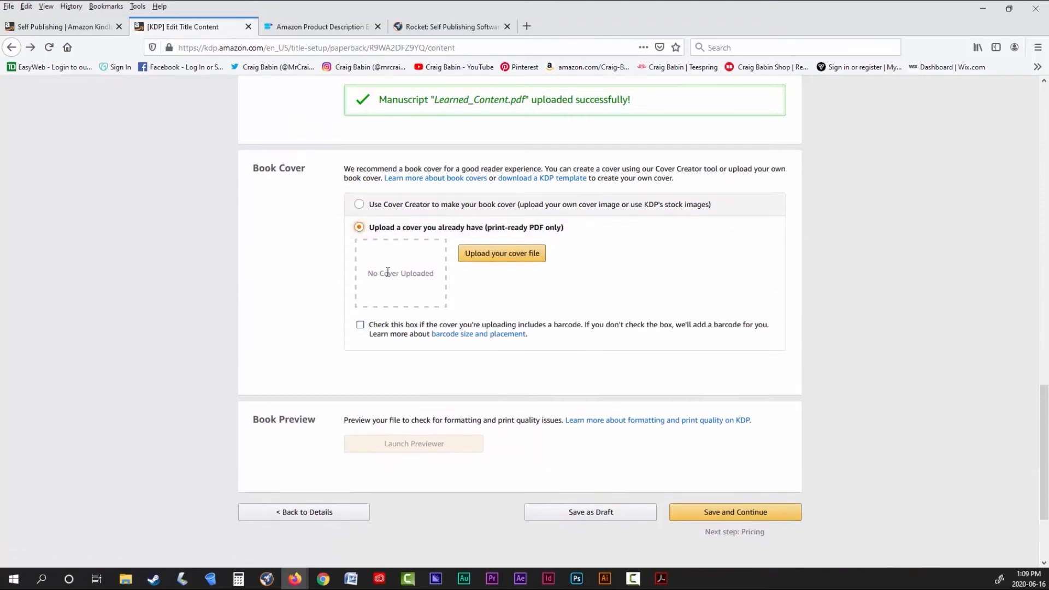
pyautogui.click(493, 253)
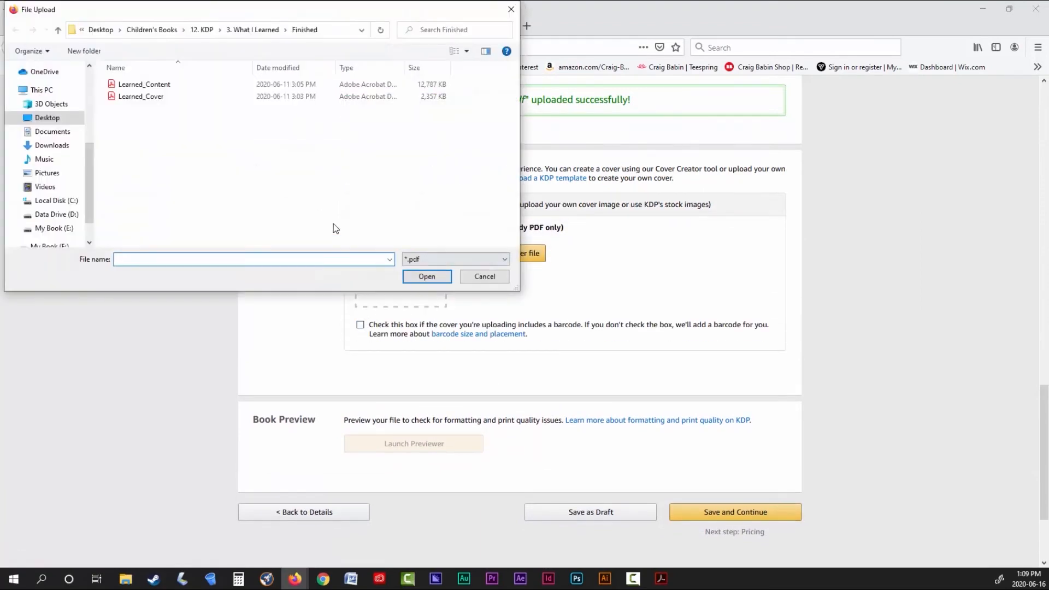
pyautogui.click(144, 96)
pyautogui.click(426, 276)
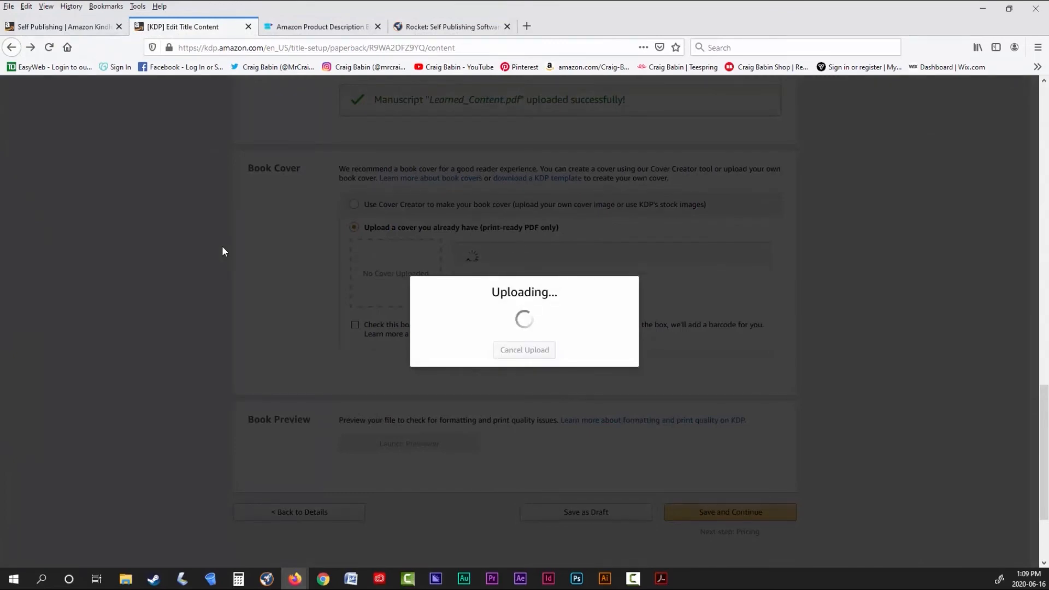
pyautogui.scroll(-3, 385, 396)
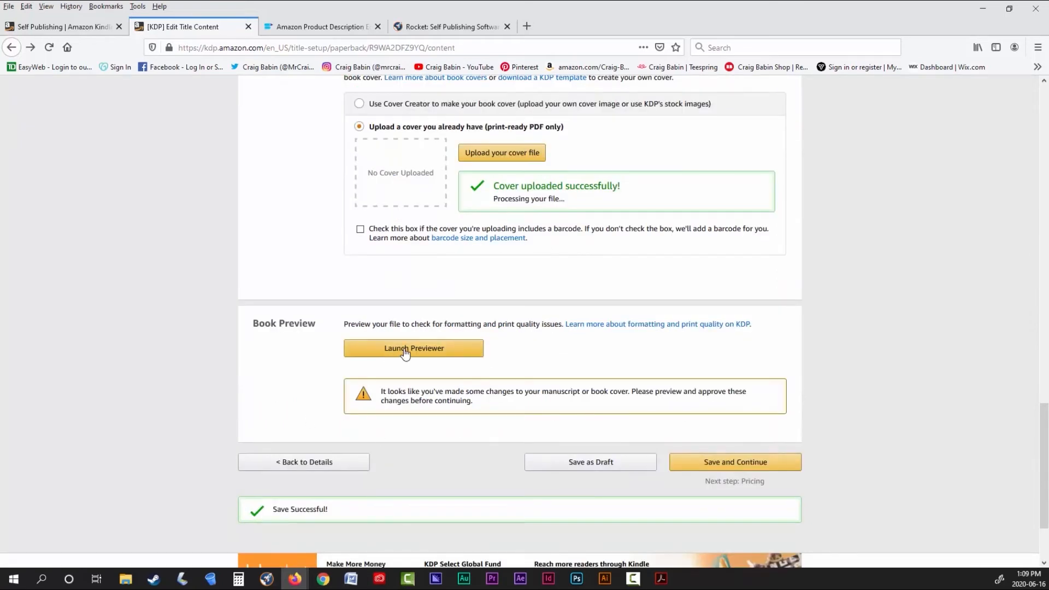
pyautogui.click(402, 351)
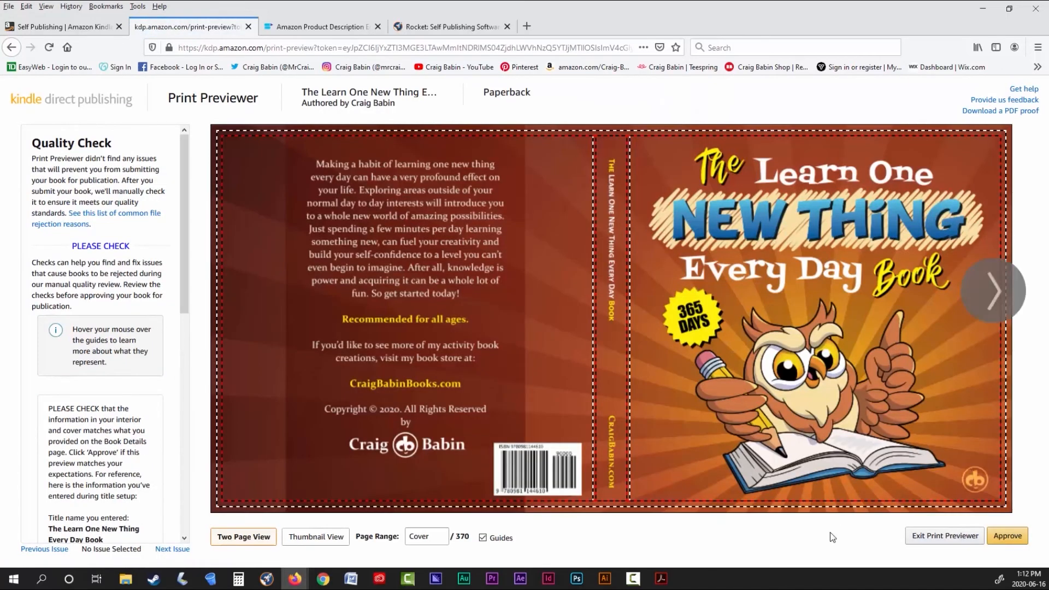
# - Toggle the trim and bleed guides, step through the interior pages and Quality Check notes, then approve
pyautogui.click(483, 538)
pyautogui.click(483, 538)
pyautogui.click(980, 306)
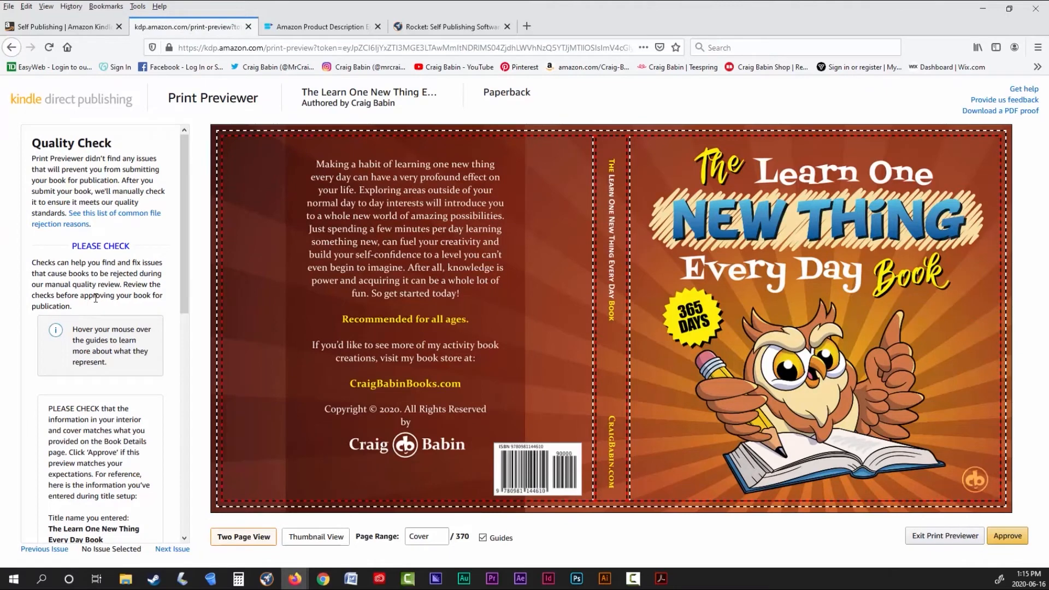
pyautogui.scroll(-3, 95, 300)
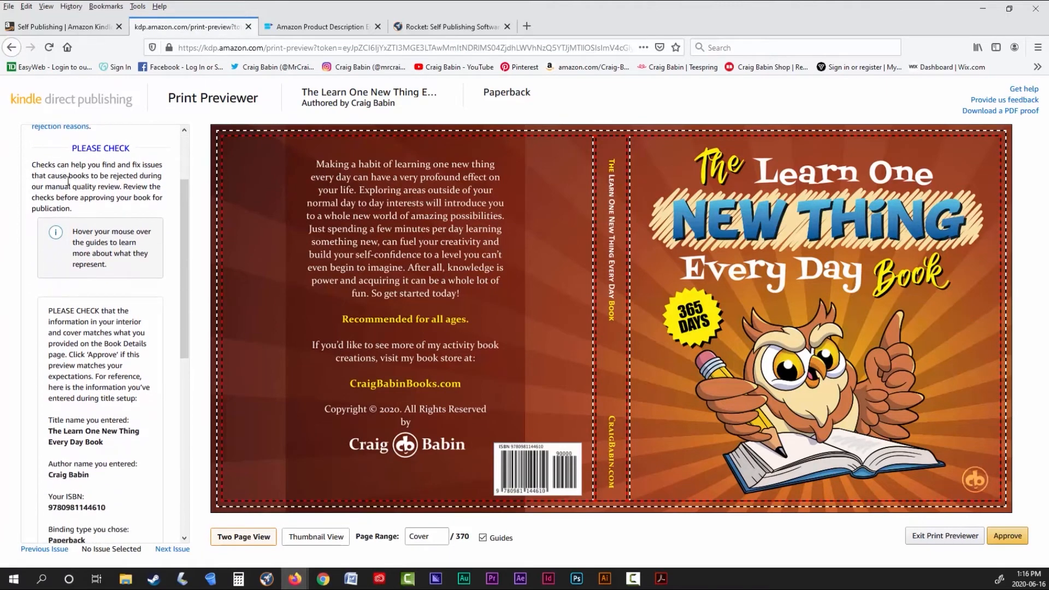
pyautogui.scroll(-1, 83, 291)
pyautogui.scroll(-3, 86, 295)
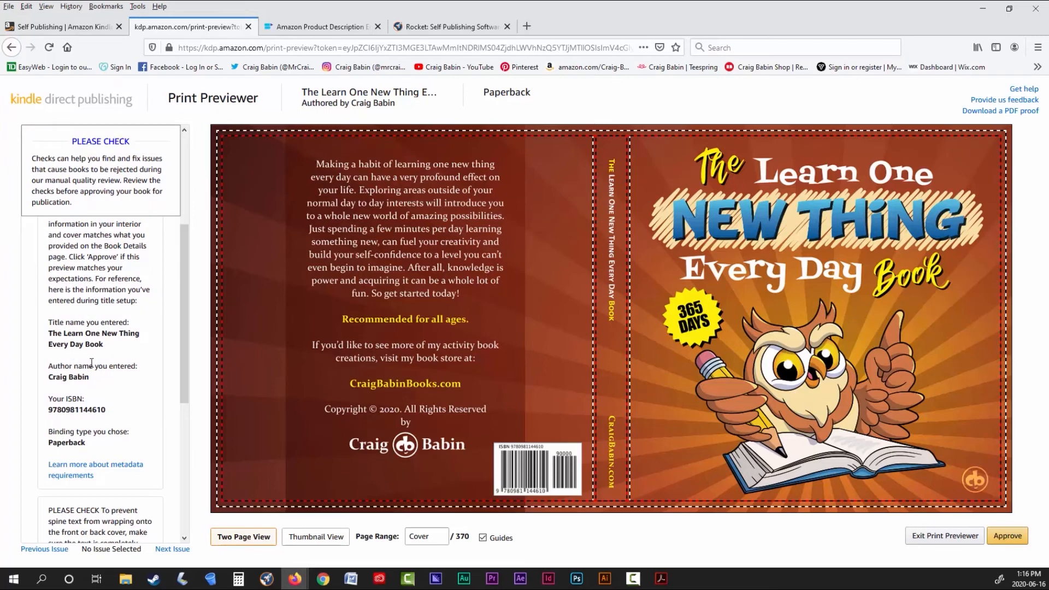
pyautogui.scroll(-2, 114, 370)
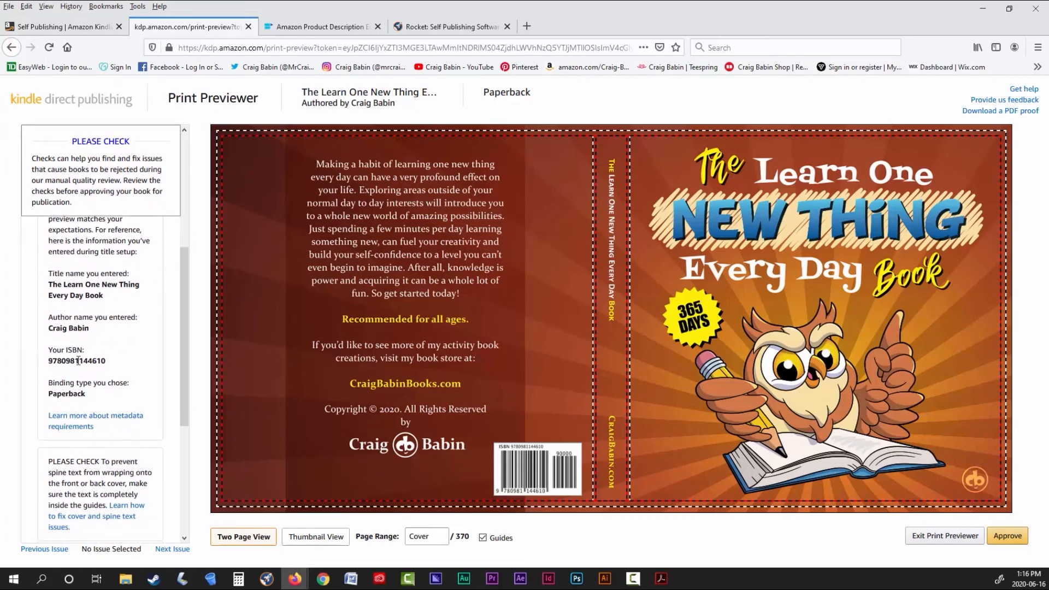
pyautogui.scroll(-4, 83, 382)
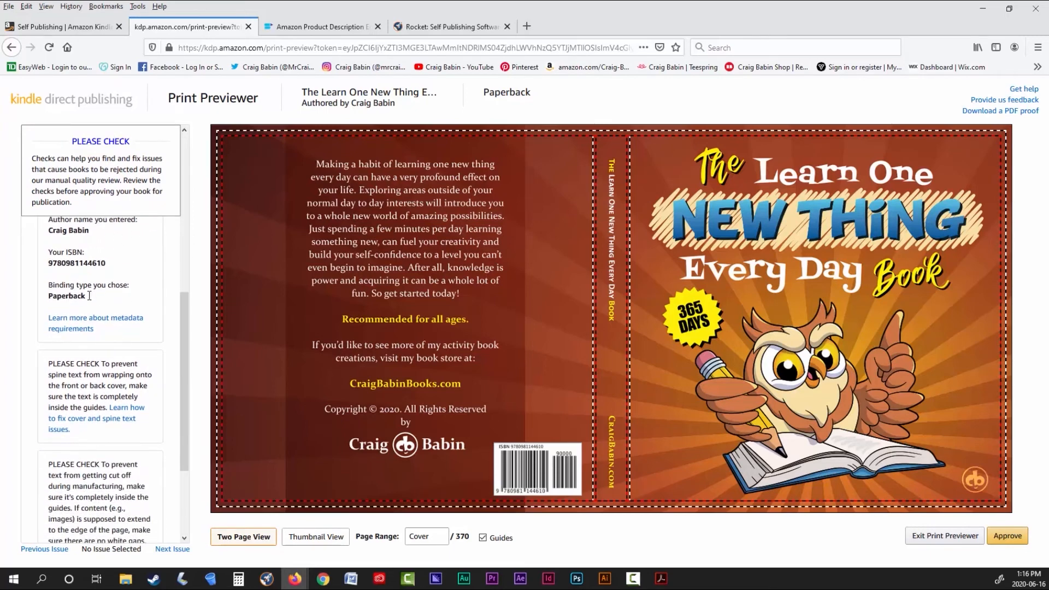
pyautogui.scroll(-5, 98, 362)
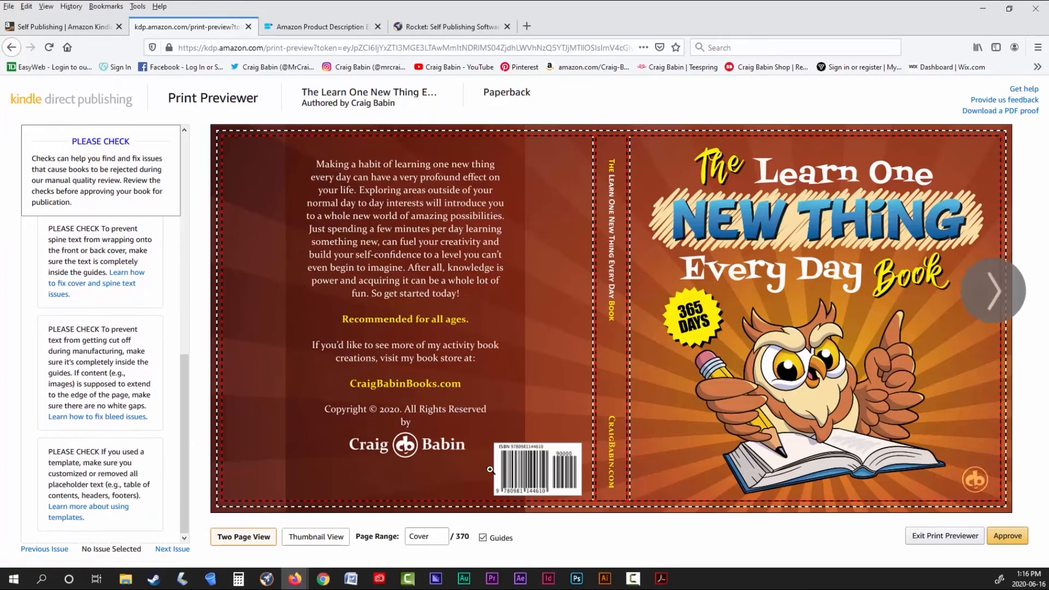
pyautogui.moveTo(661, 578)
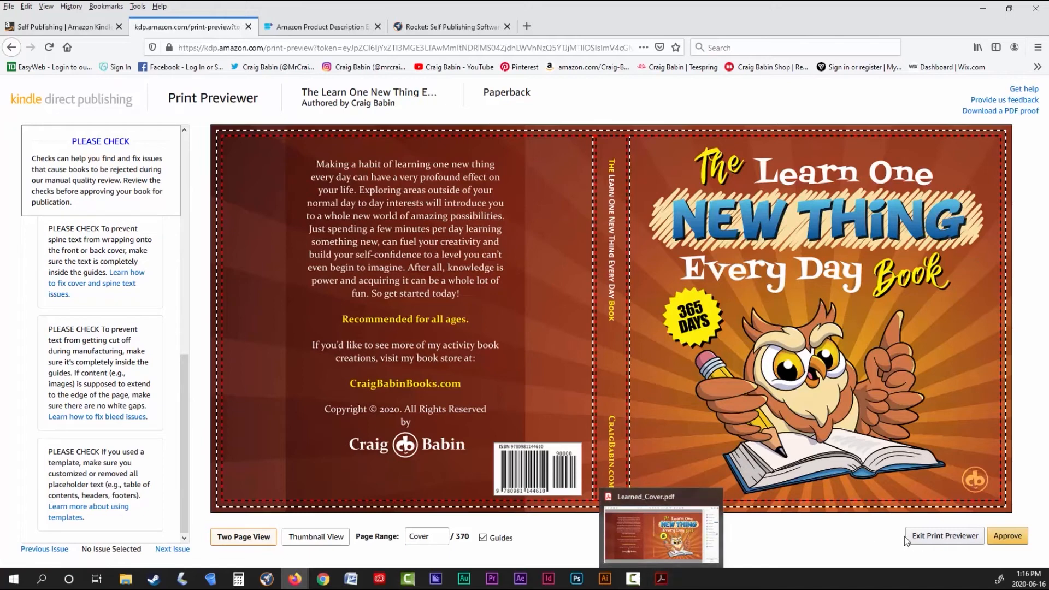
pyautogui.click(1001, 540)
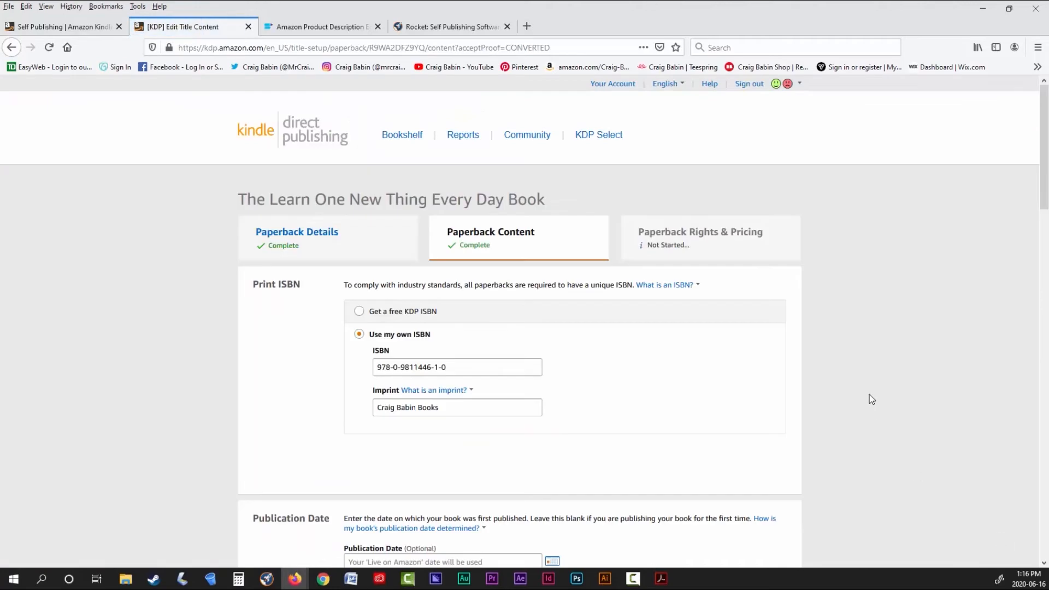
# - Show printing costs for the other marketplaces, then save the content and continue
pyautogui.scroll(-5, 870, 396)
pyautogui.scroll(-15, 870, 399)
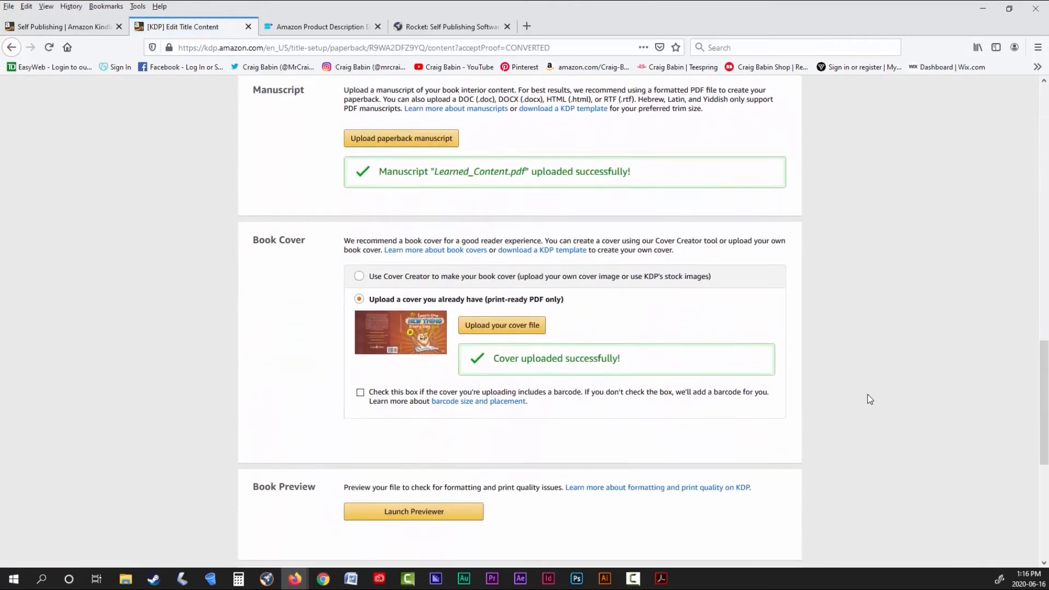
pyautogui.scroll(-3, 870, 398)
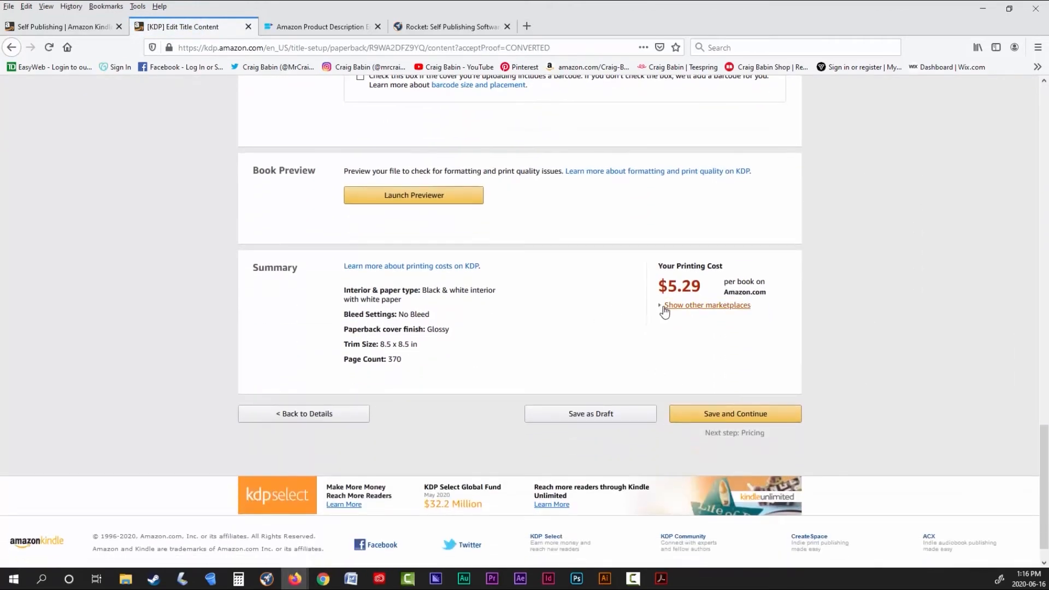
pyautogui.click(668, 307)
pyautogui.click(724, 451)
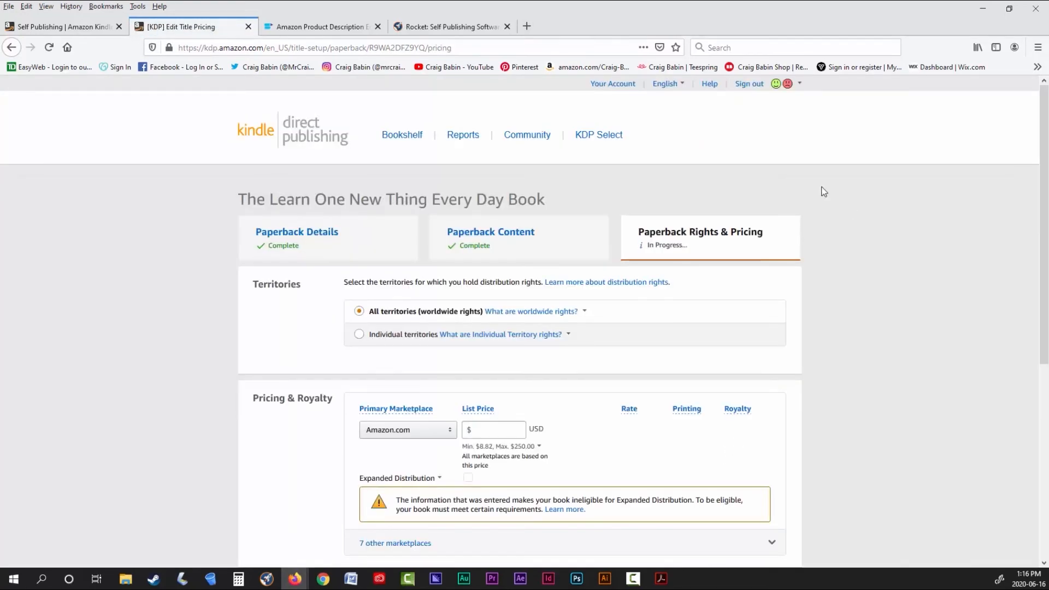
# - Review the worldwide rights explanation and begin entering the paperback's list price
pyautogui.scroll(-2, 847, 300)
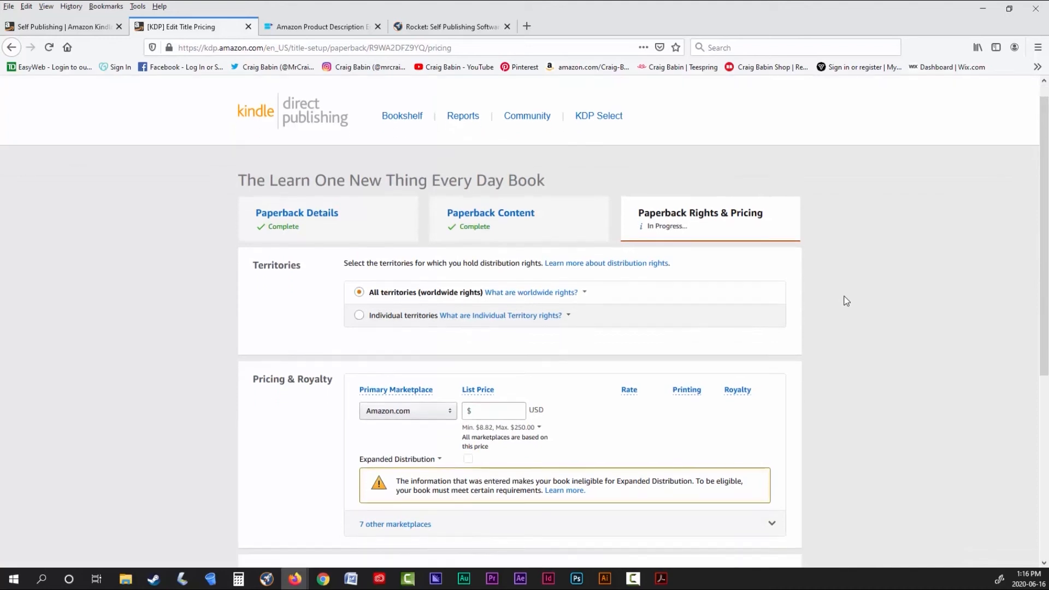
pyautogui.scroll(-1, 676, 312)
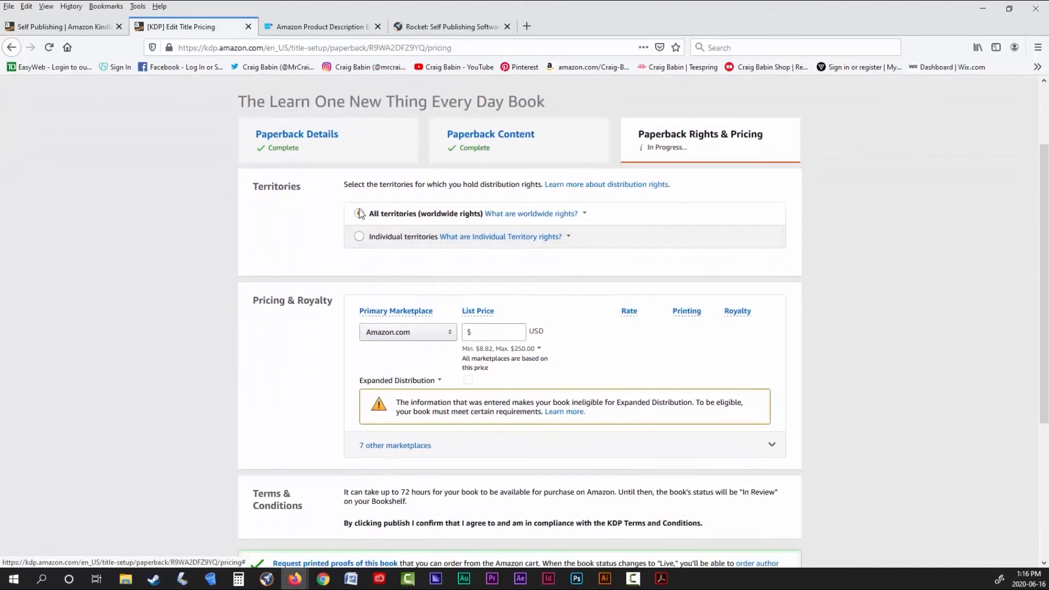
pyautogui.click(499, 213)
pyautogui.click(359, 251)
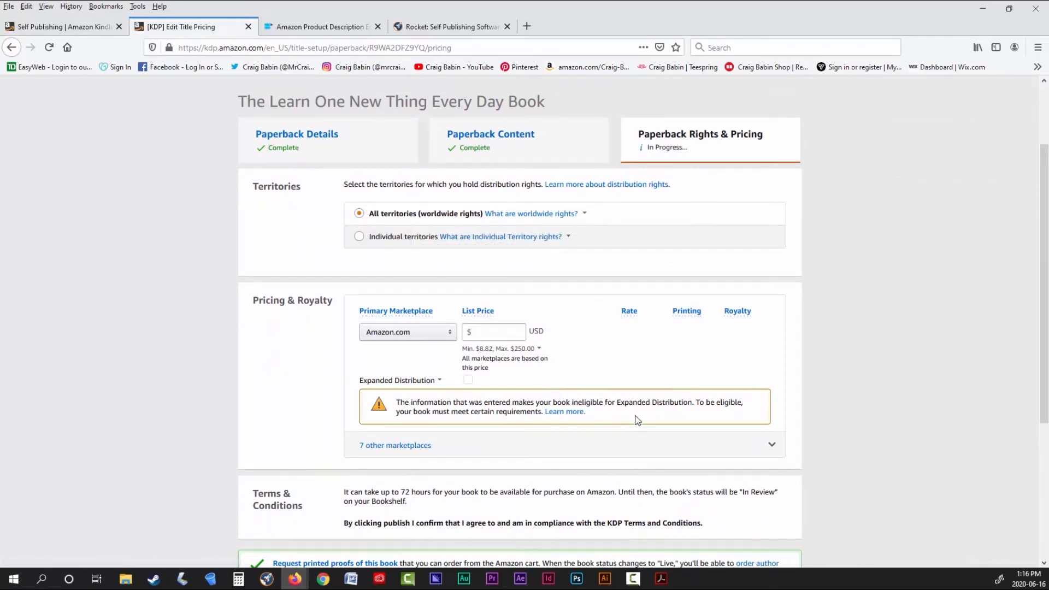
pyautogui.scroll(-3, 610, 352)
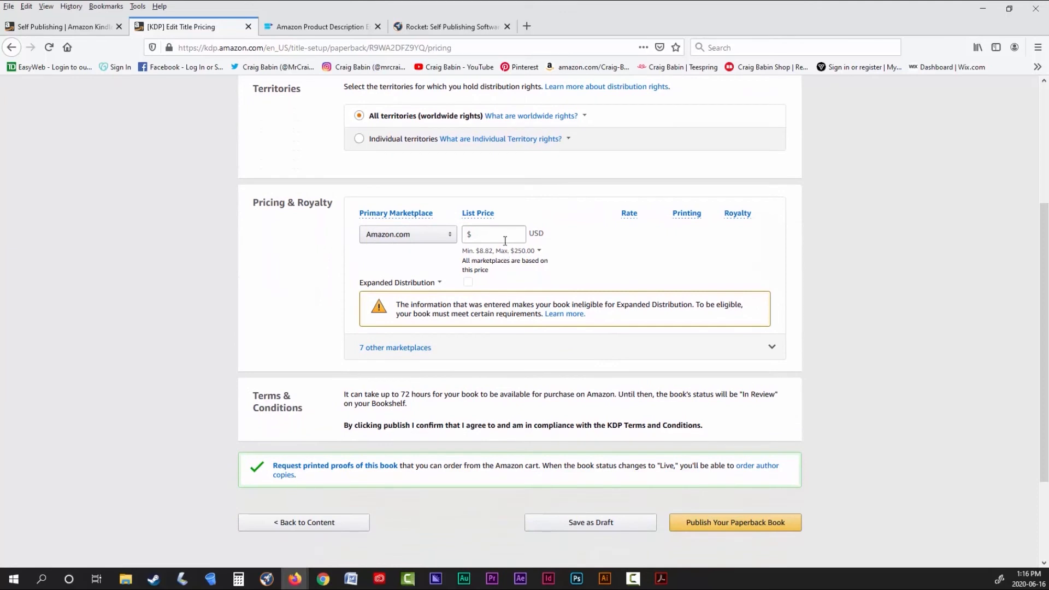
pyautogui.scroll(-2, 504, 240)
pyautogui.click(489, 185)
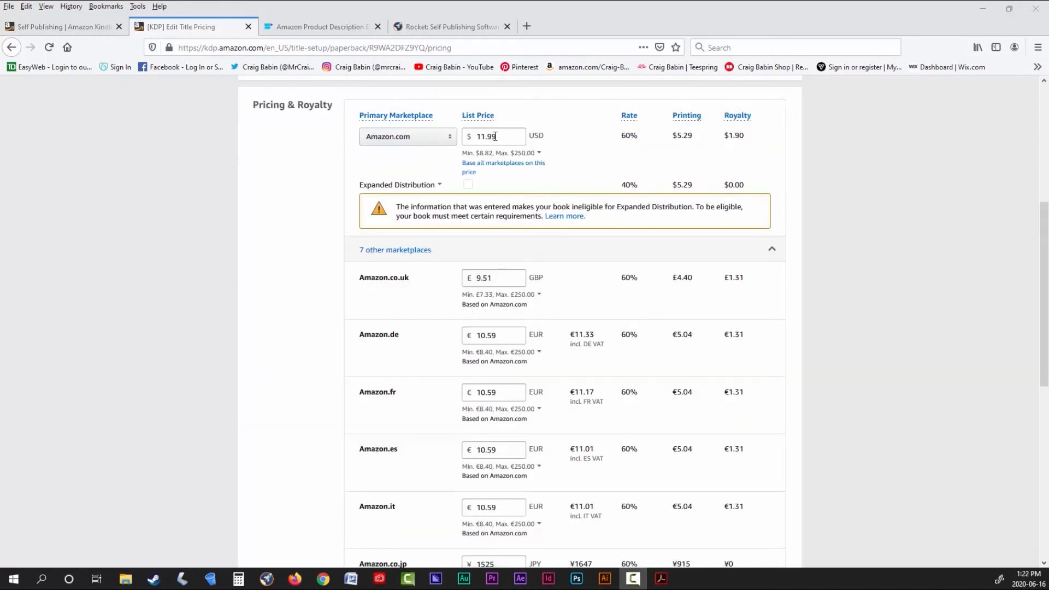
# - Change the list price from $11.99 to $9.99 and the Amazon.ca price to 12.99 CAD
pyautogui.moveTo(495, 137); pyautogui.dragTo(478, 138)
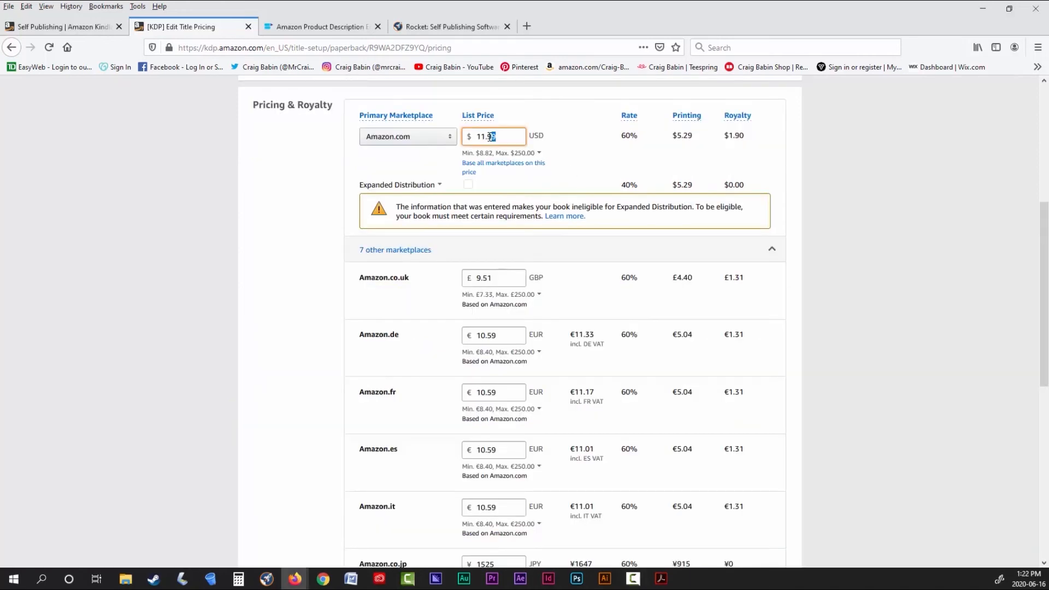
pyautogui.write('9.99')
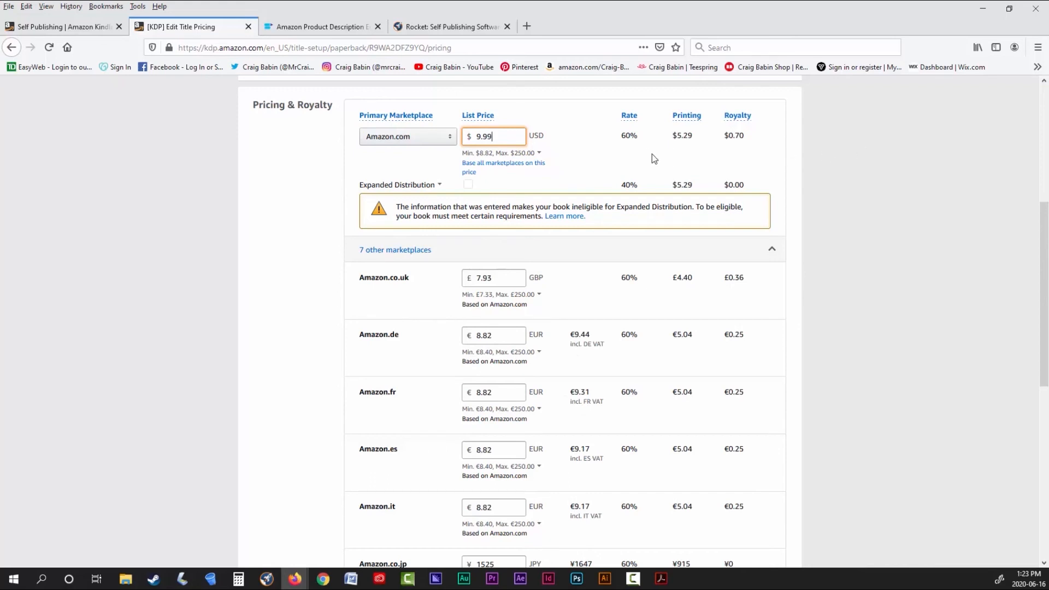
pyautogui.scroll(-3, 765, 164)
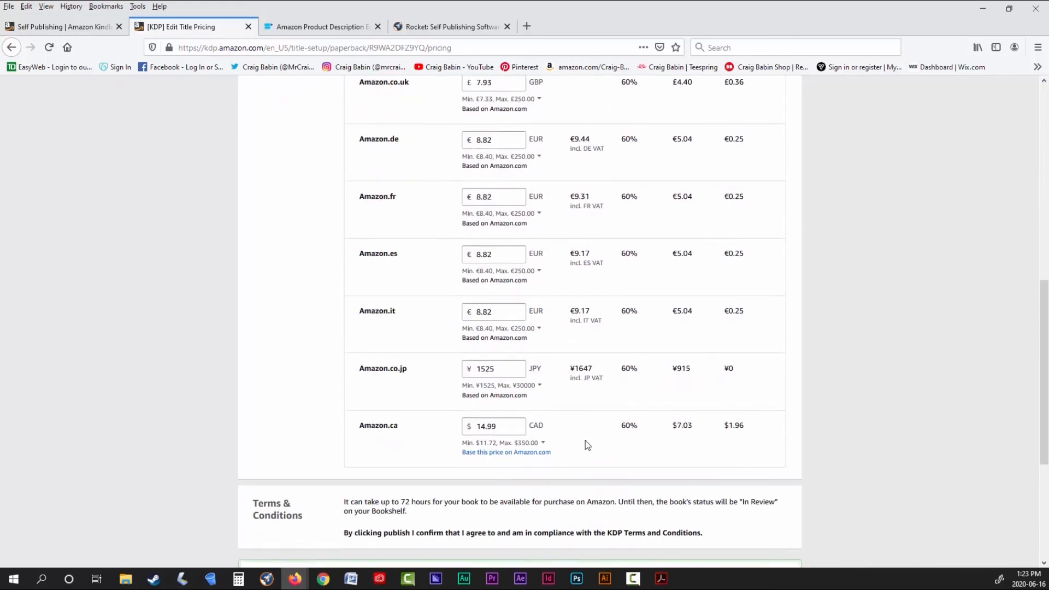
pyautogui.click(484, 426)
pyautogui.write('2')
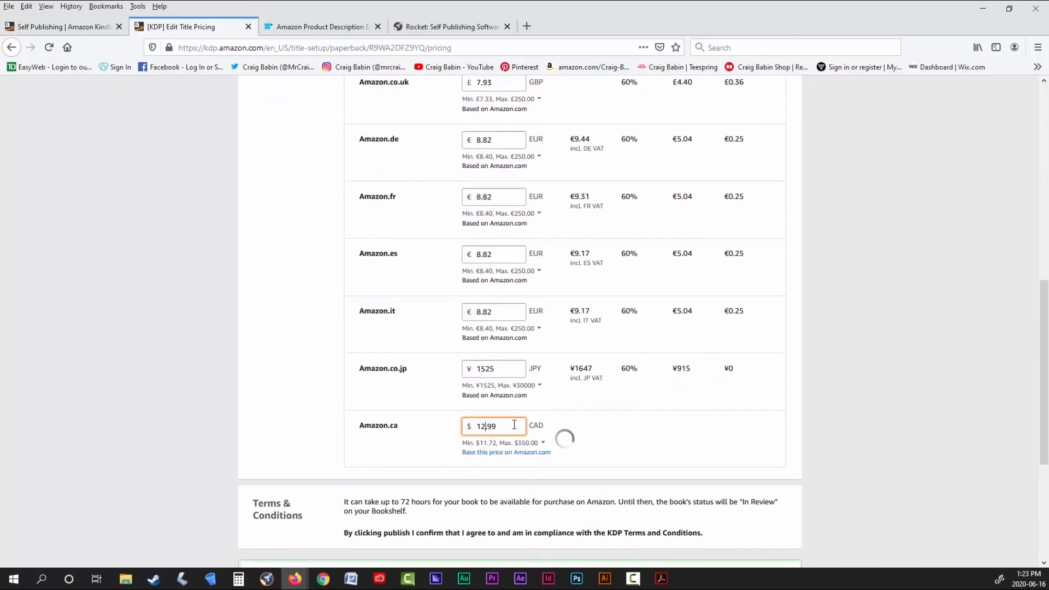
pyautogui.click(849, 422)
# - Publish the paperback with the new prices
pyautogui.scroll(4, 849, 421)
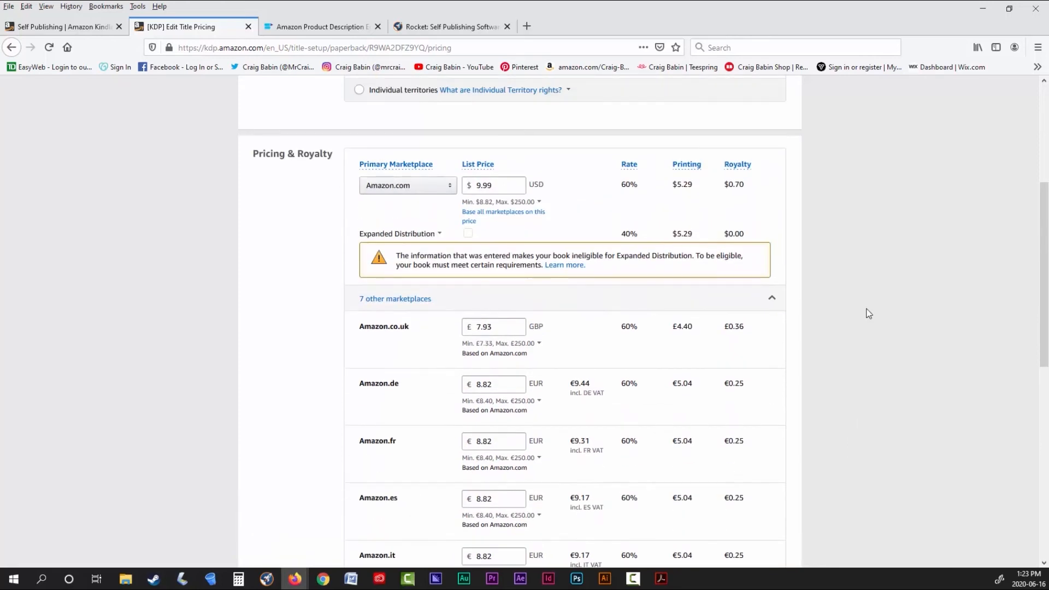
pyautogui.scroll(-1, 873, 284)
pyautogui.scroll(1, 873, 283)
pyautogui.scroll(-7, 787, 219)
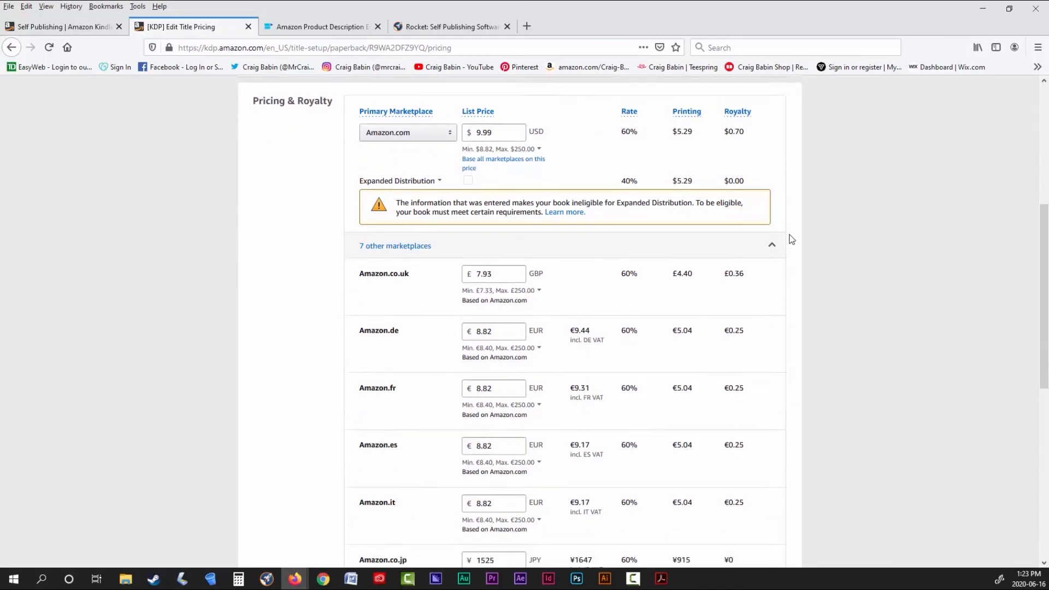
pyautogui.scroll(-2, 795, 298)
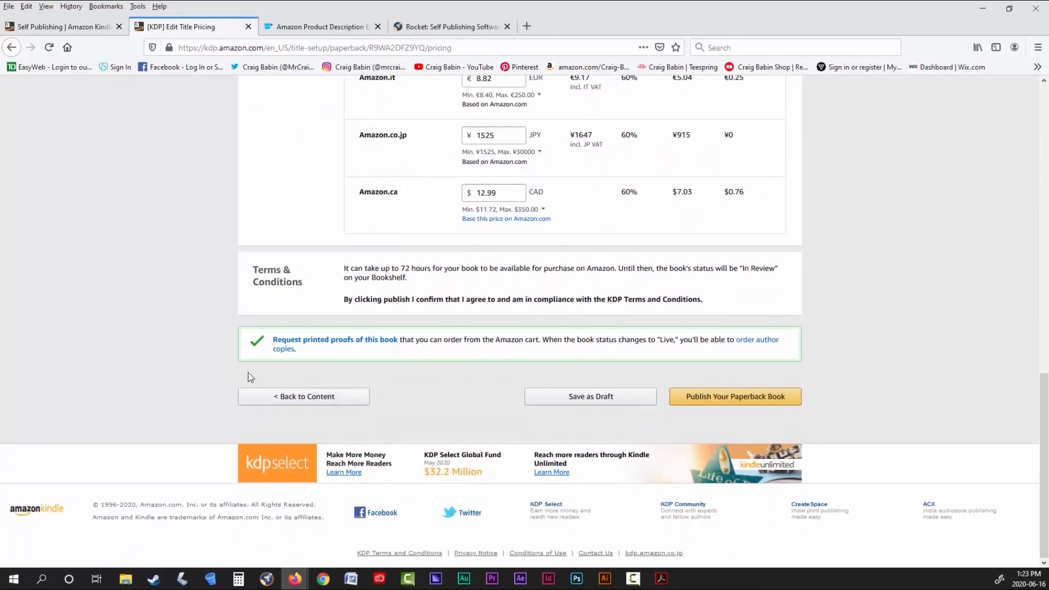
pyautogui.click(709, 398)
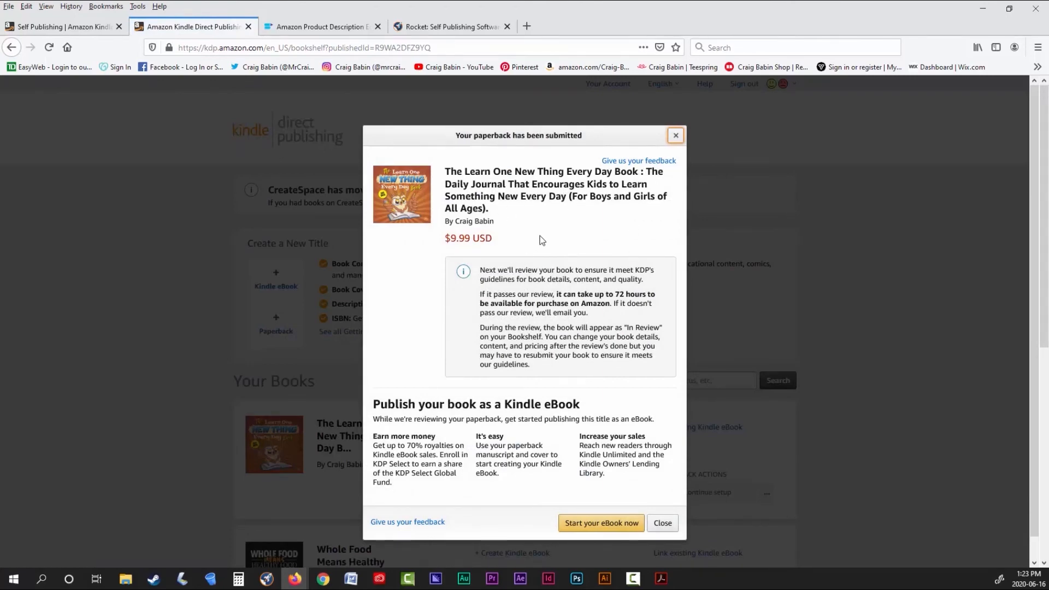
# - Close the submission confirmation and check the Bookshelf's In Review explanation for the $9.99 USD paperback
pyautogui.click(664, 522)
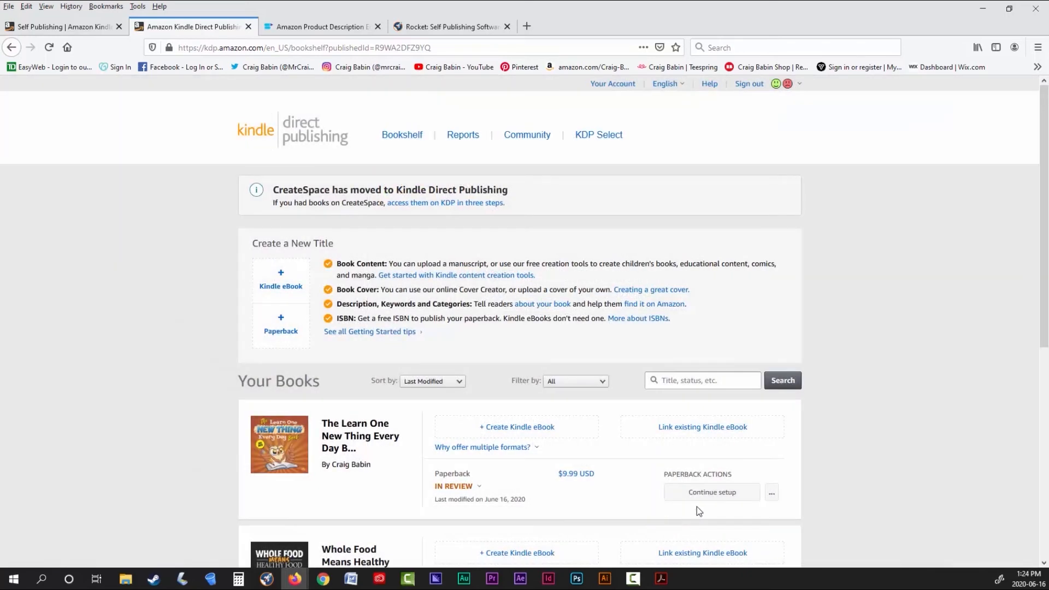
pyautogui.scroll(-2, 905, 313)
pyautogui.scroll(-3, 906, 313)
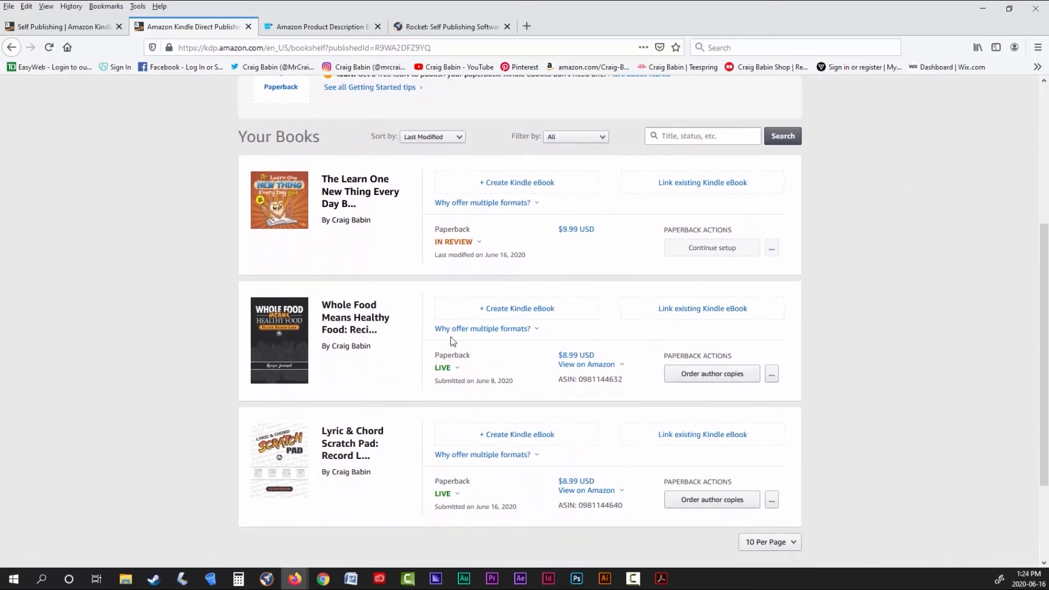
pyautogui.scroll(3, 117, 291)
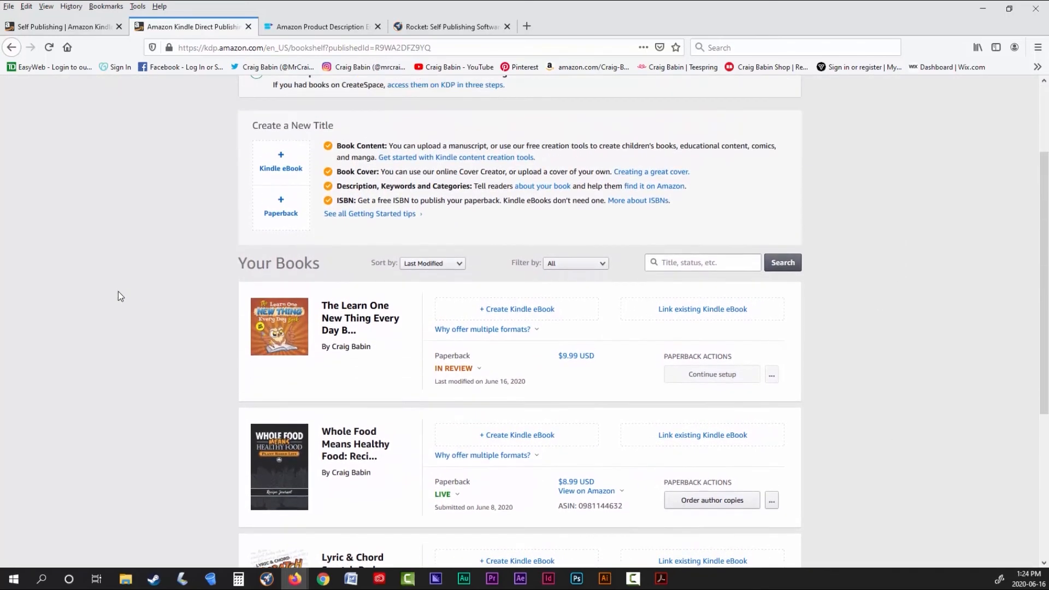
pyautogui.click(463, 389)
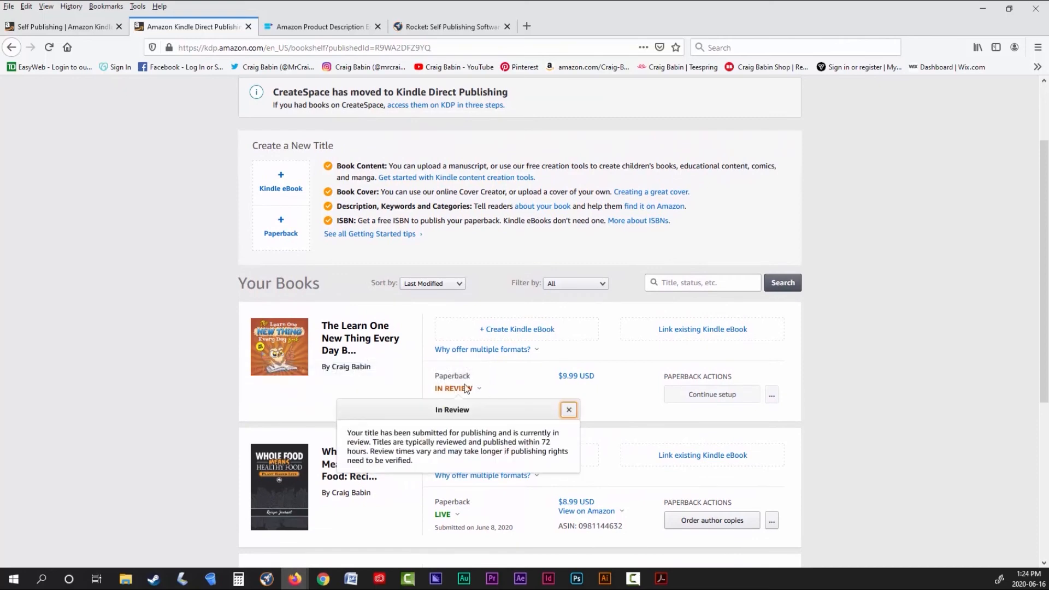
pyautogui.click(652, 404)
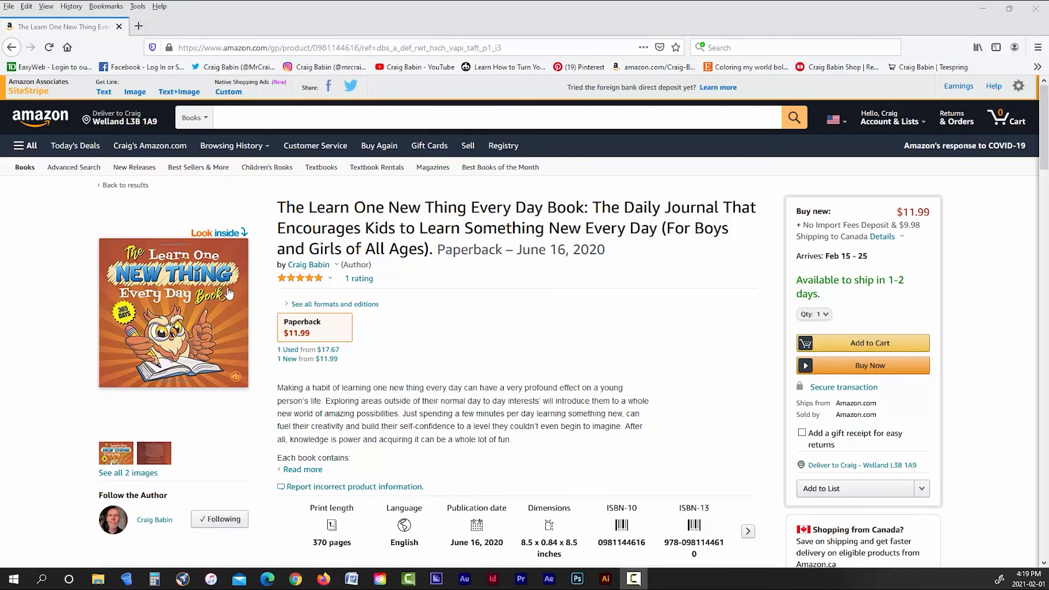
pyautogui.click(219, 247)
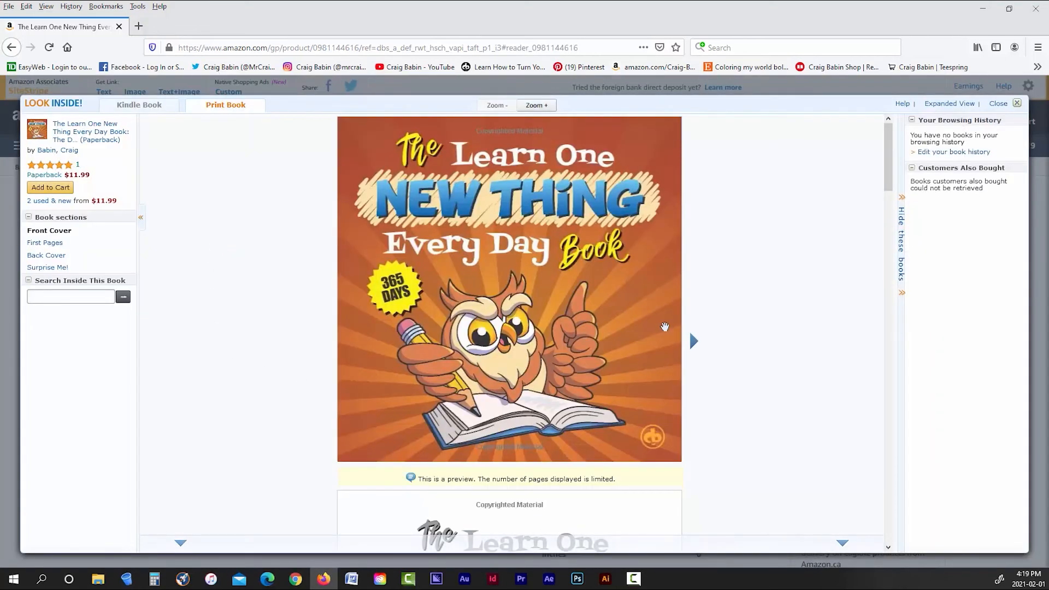
pyautogui.click(695, 342)
pyautogui.click(695, 342)
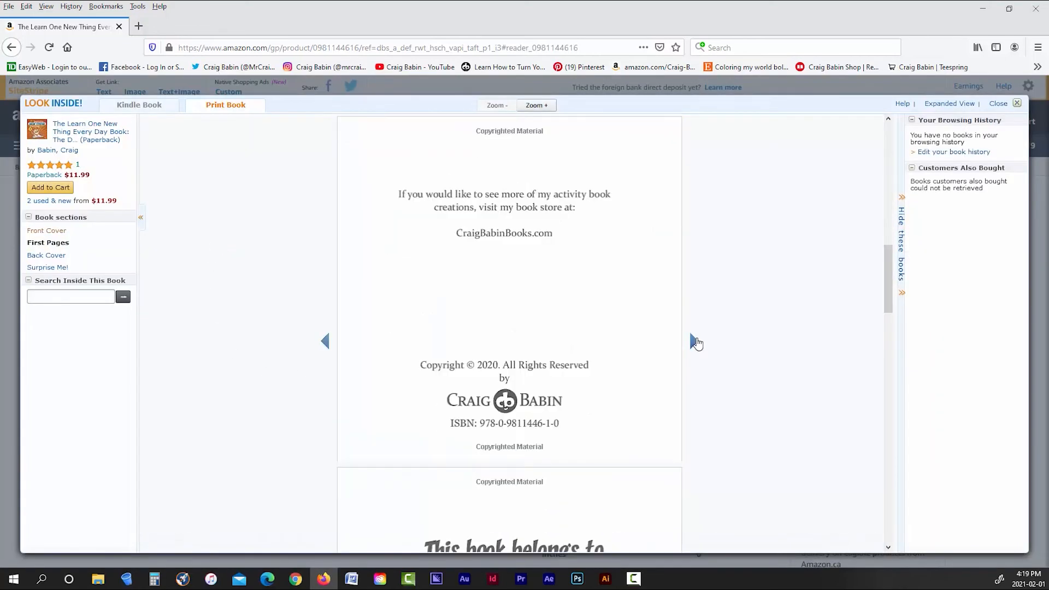
pyautogui.click(695, 342)
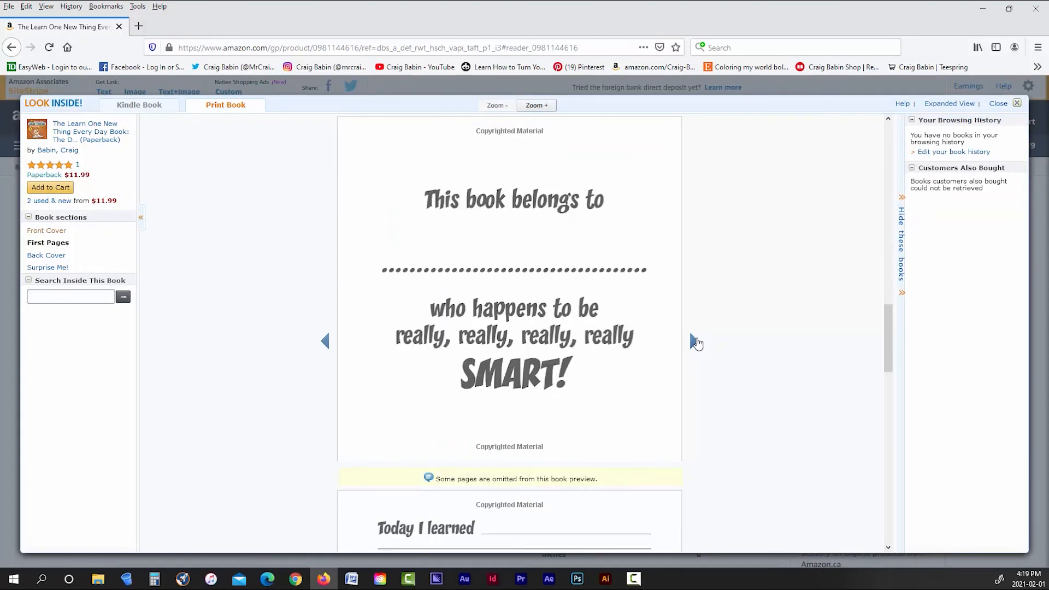
pyautogui.click(695, 342)
pyautogui.click(694, 342)
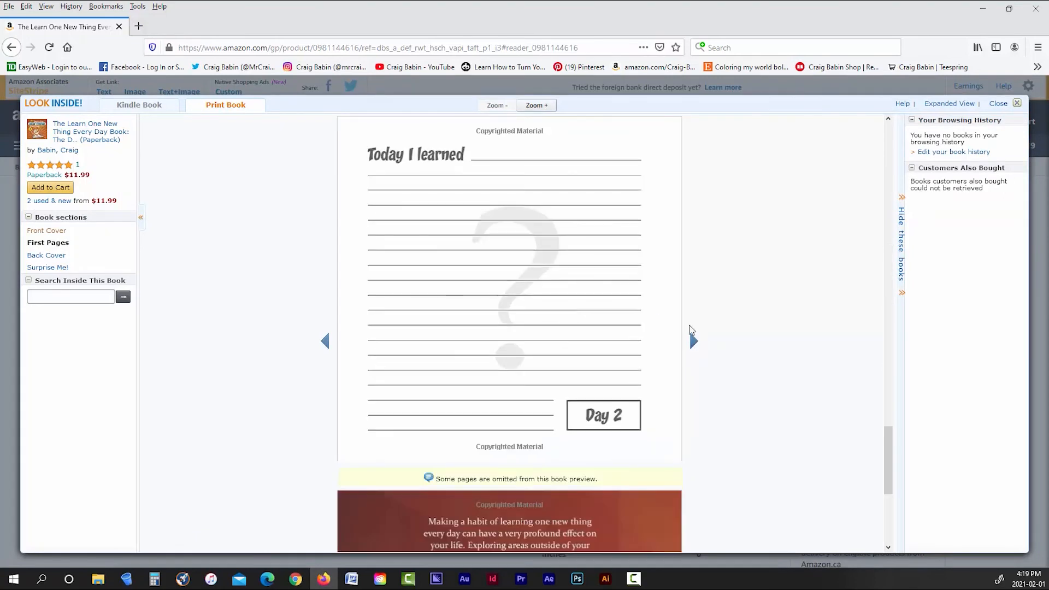
pyautogui.click(1016, 103)
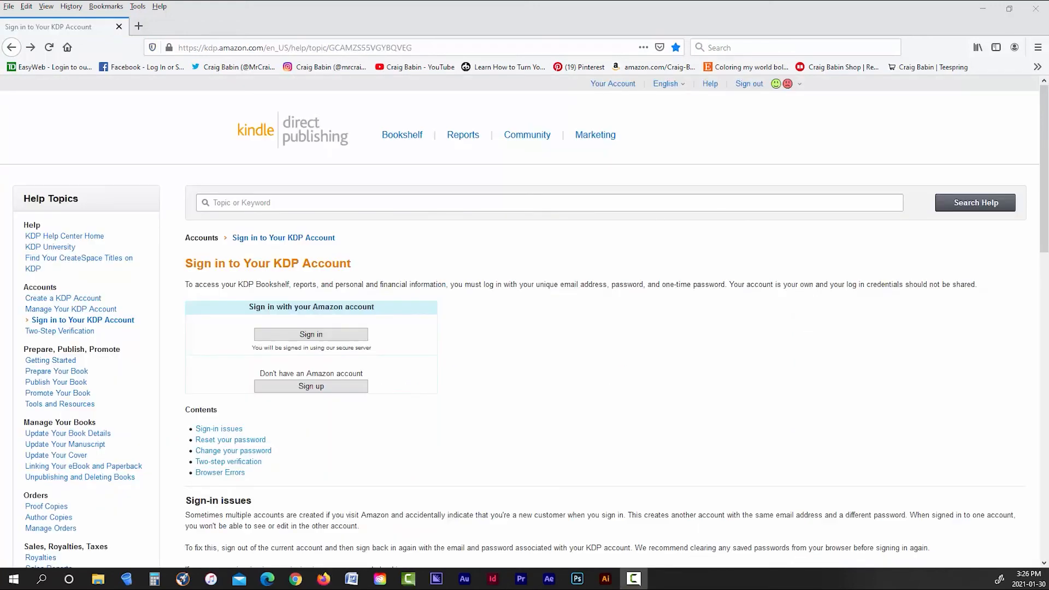
# - Follow the Contact Us link in the help article's sidebar and scroll the support topics
pyautogui.scroll(-9, 169, 306)
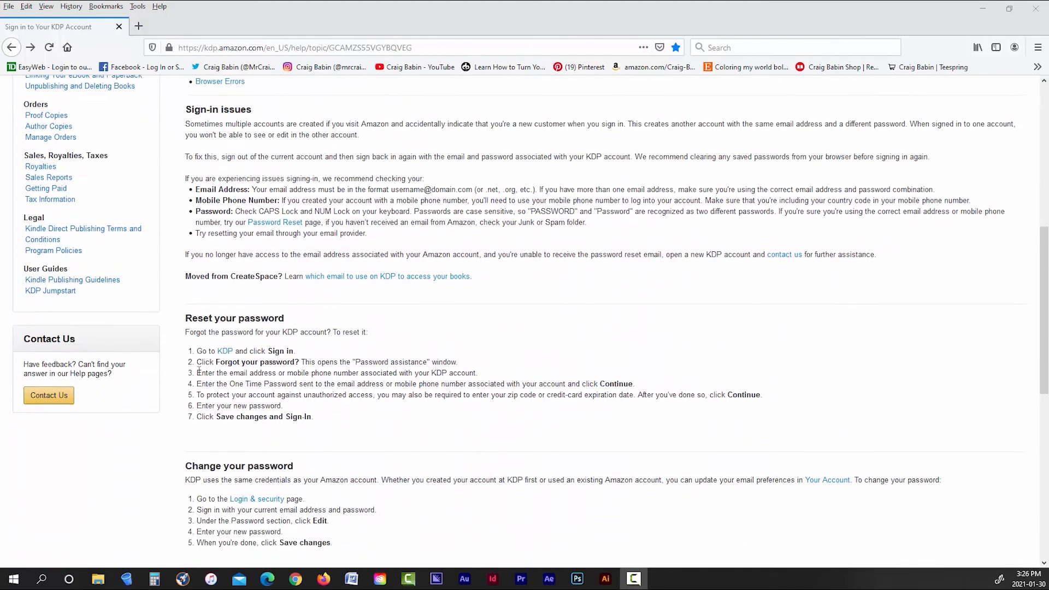
pyautogui.click(52, 298)
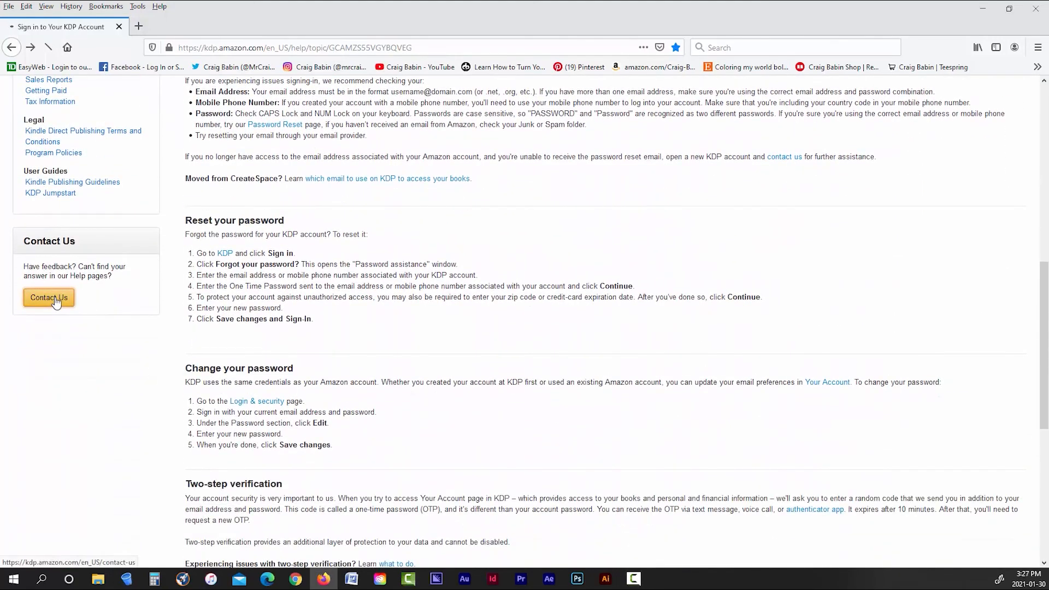
pyautogui.scroll(-1, 71, 305)
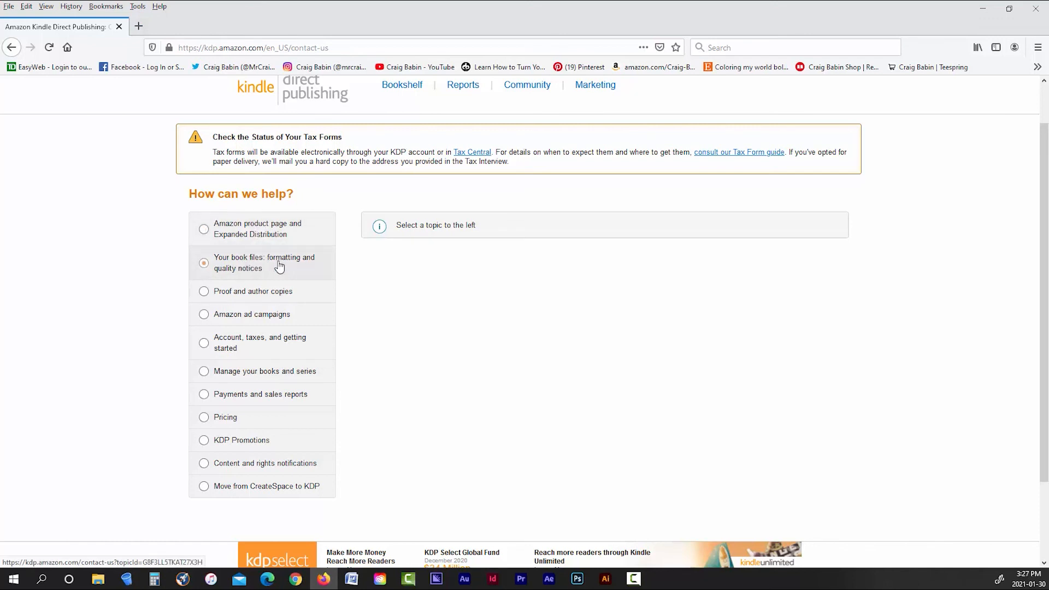
# - Choose 'Your book files: formatting and quality notices' > Paperback, select e-mail, and check allowed attachment types
pyautogui.click(200, 269)
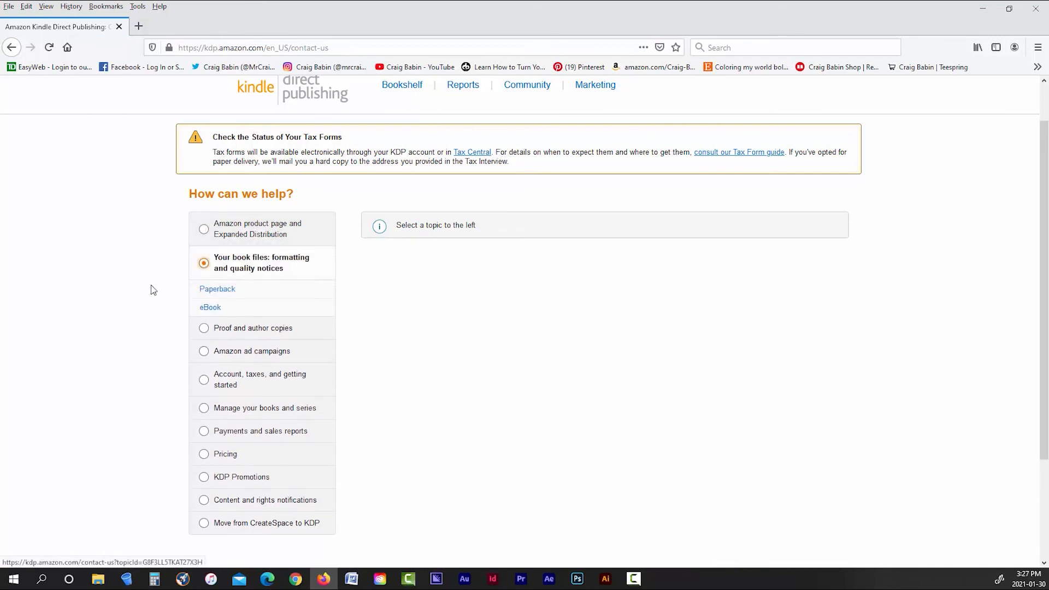
pyautogui.click(221, 289)
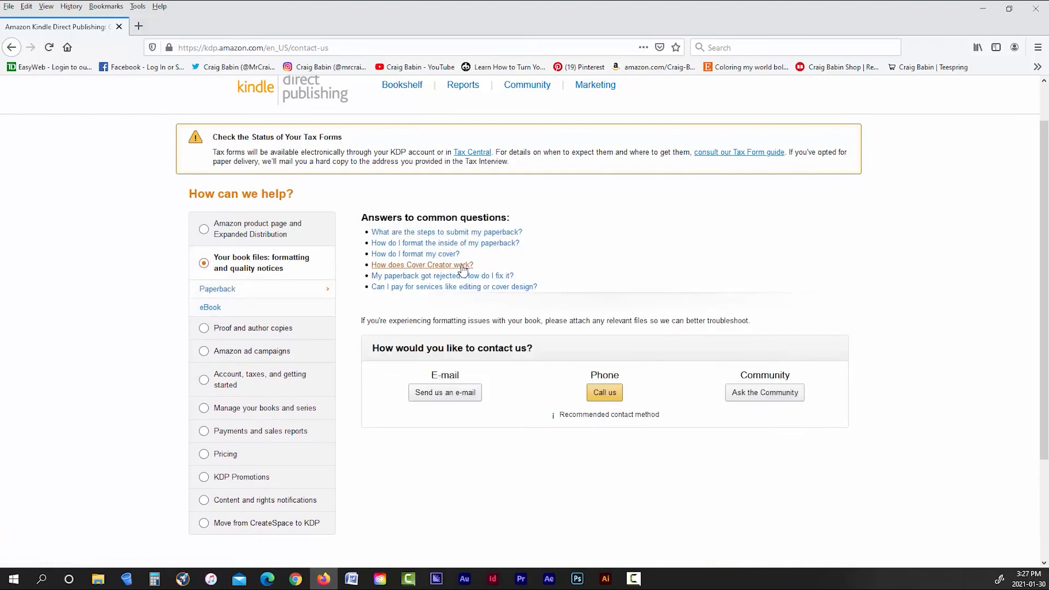
pyautogui.click(453, 393)
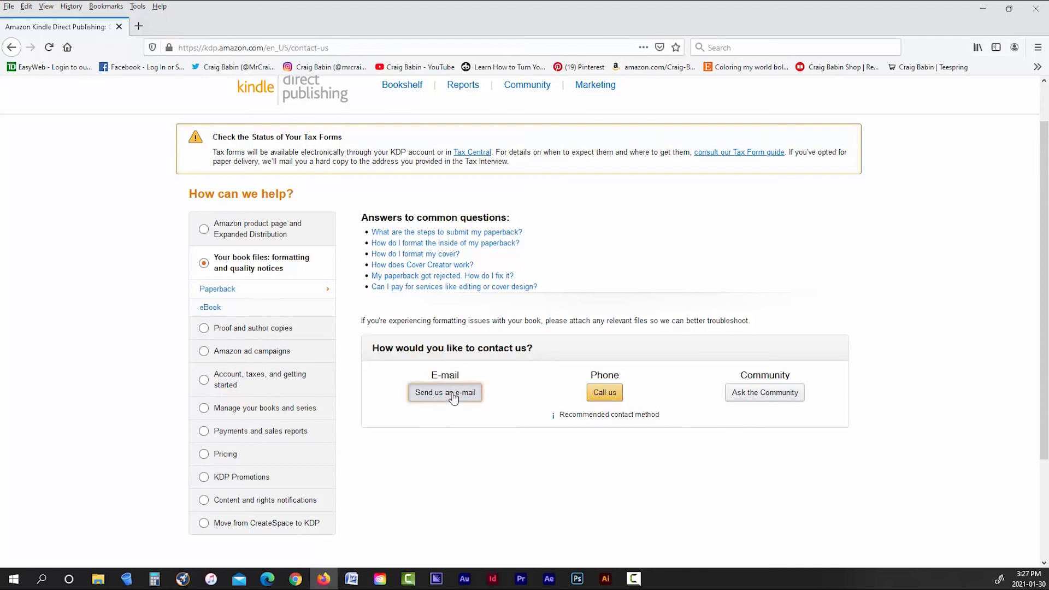
pyautogui.scroll(-1, 452, 394)
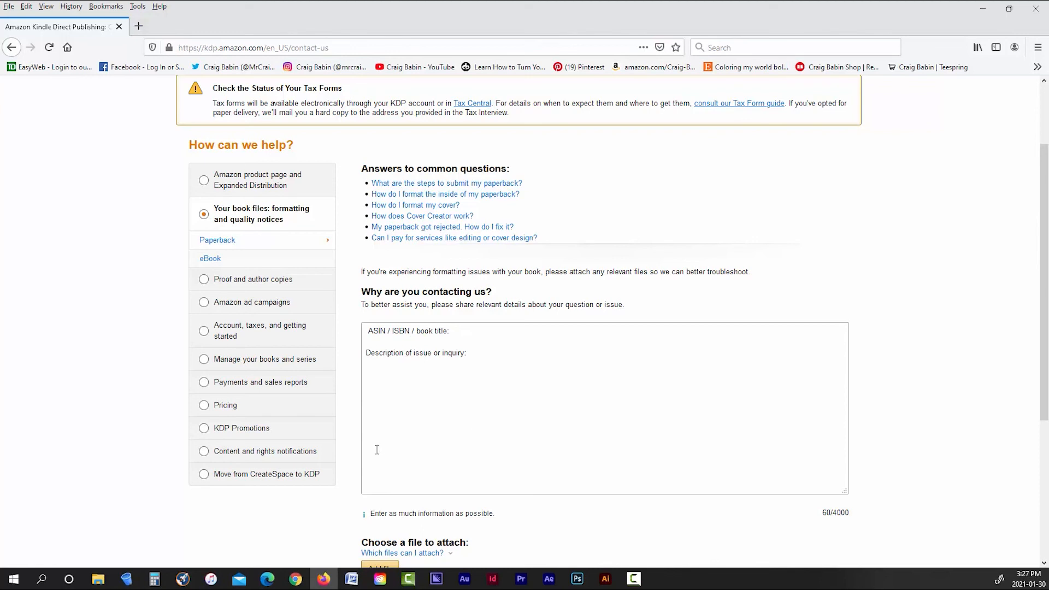
pyautogui.scroll(-2, 381, 448)
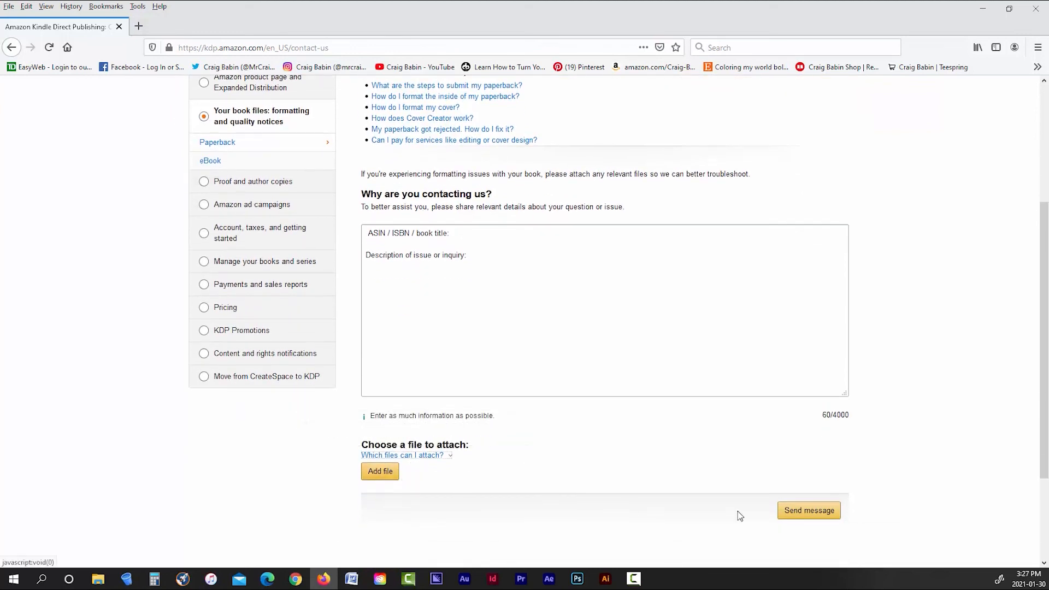
pyautogui.click(410, 461)
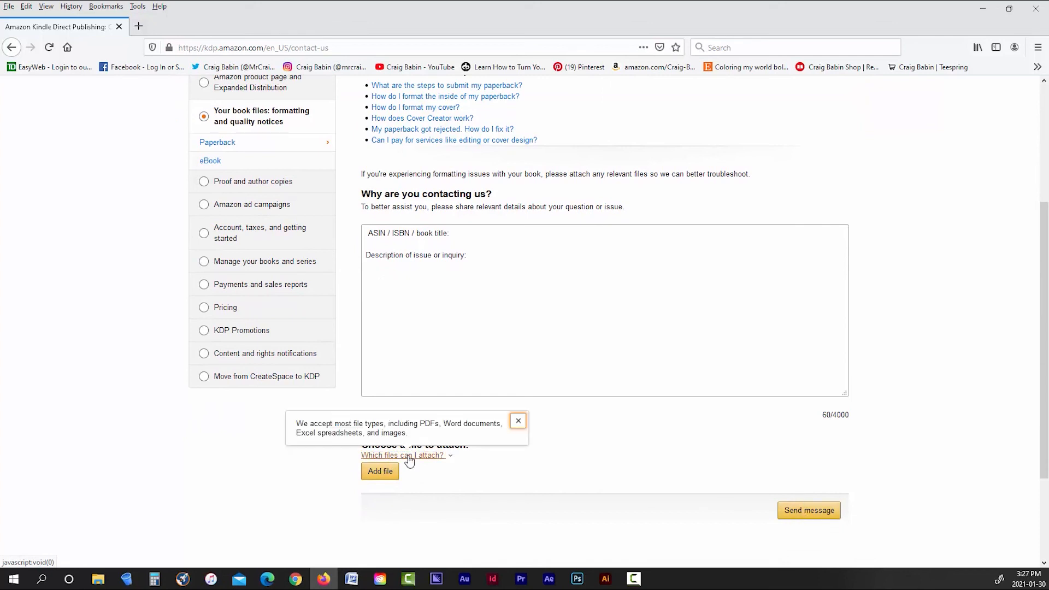